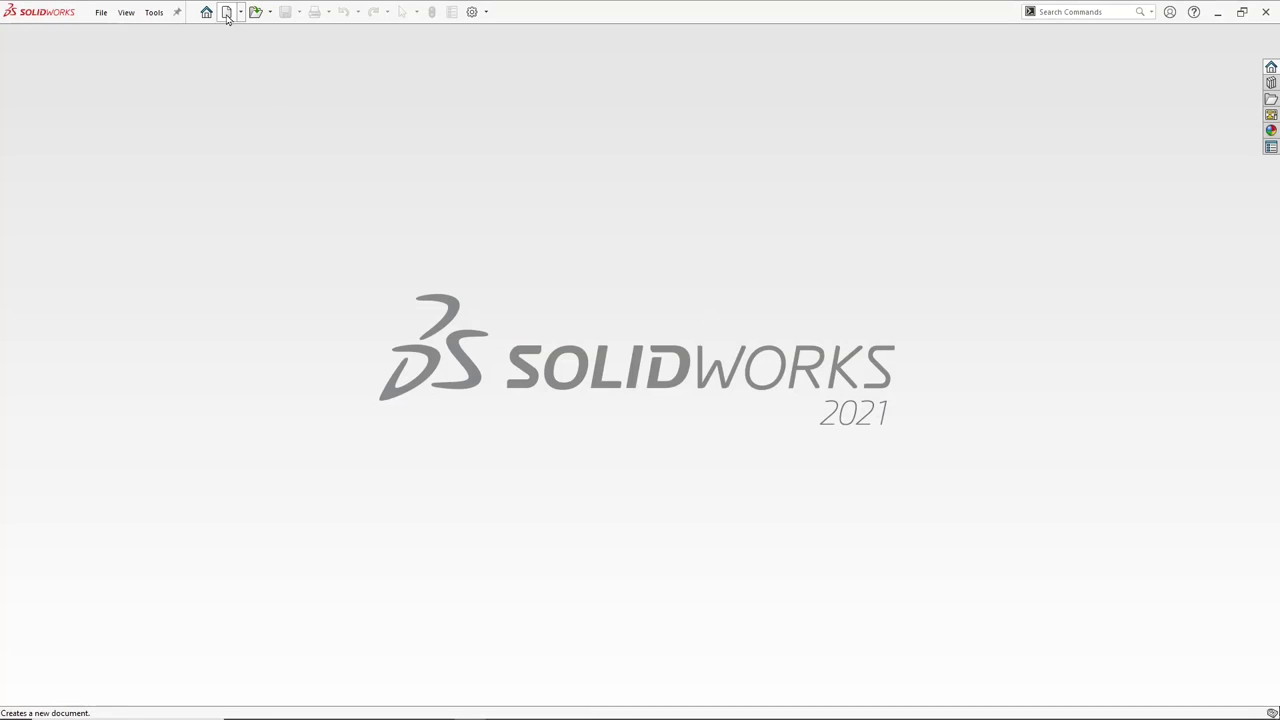
# Create a new part and start a sketch on the Right Plane.
pyautogui.click(228, 17)
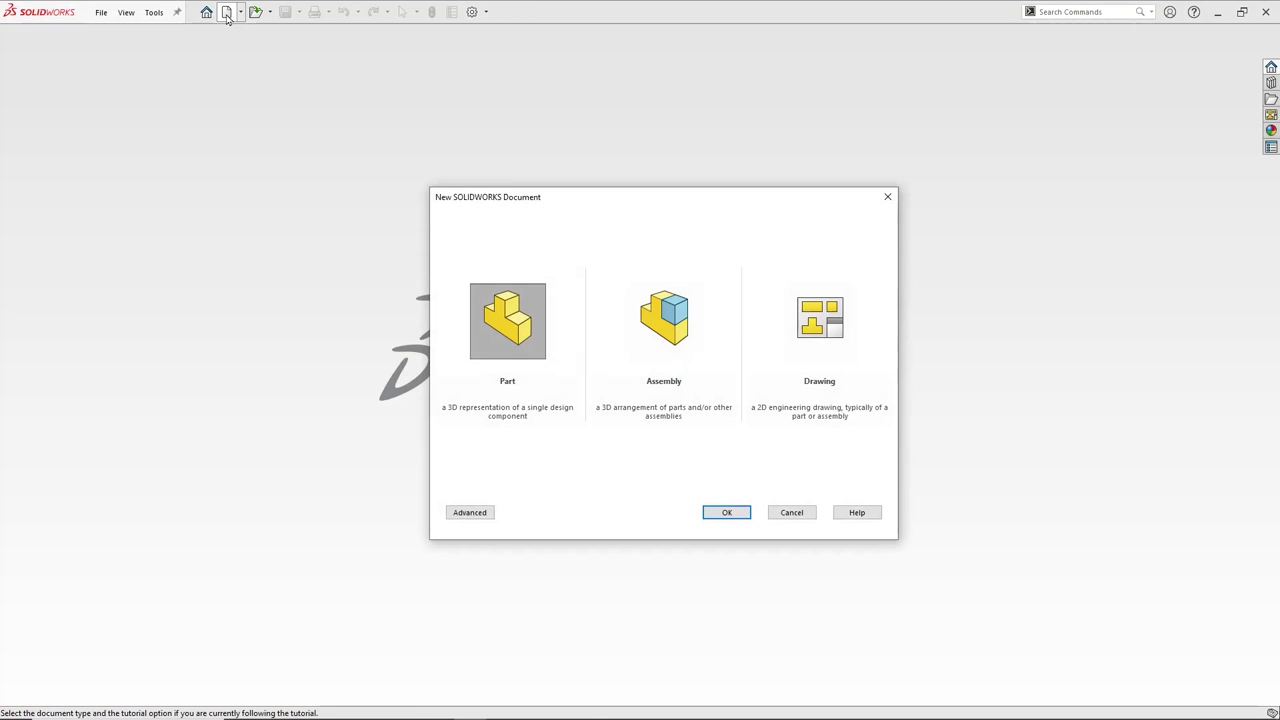
pyautogui.click(728, 516)
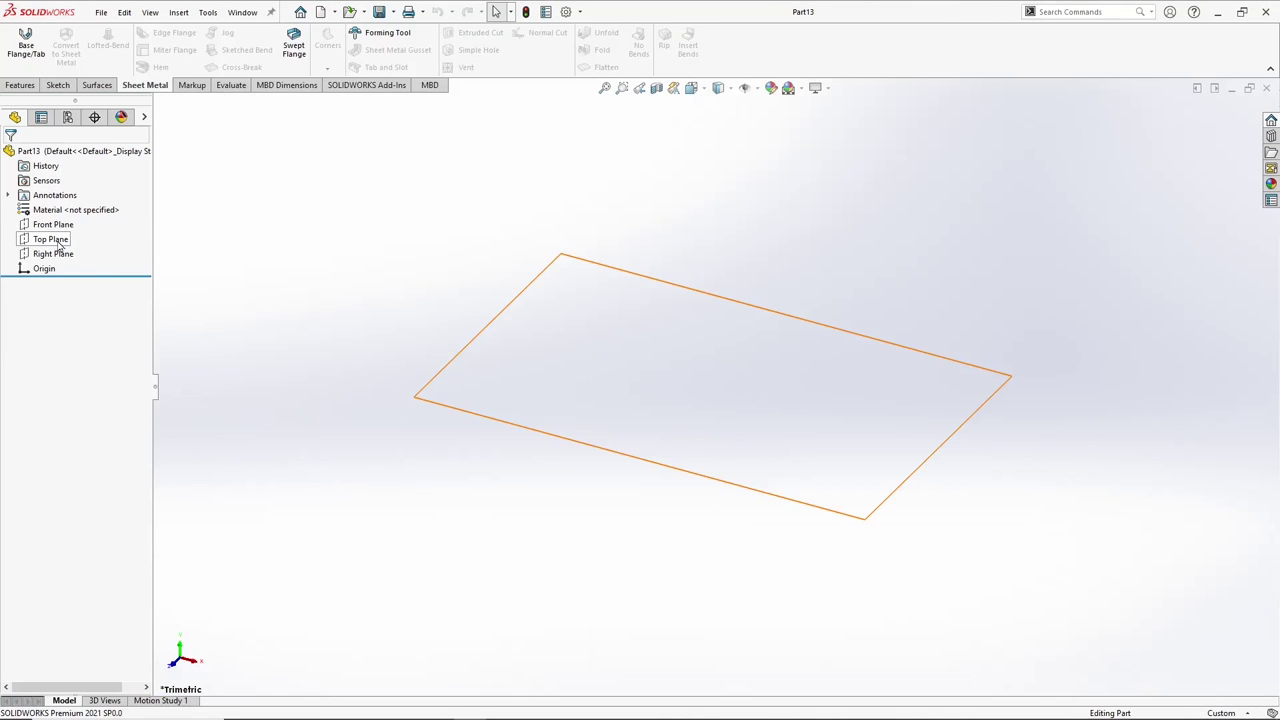
pyautogui.click(50, 254)
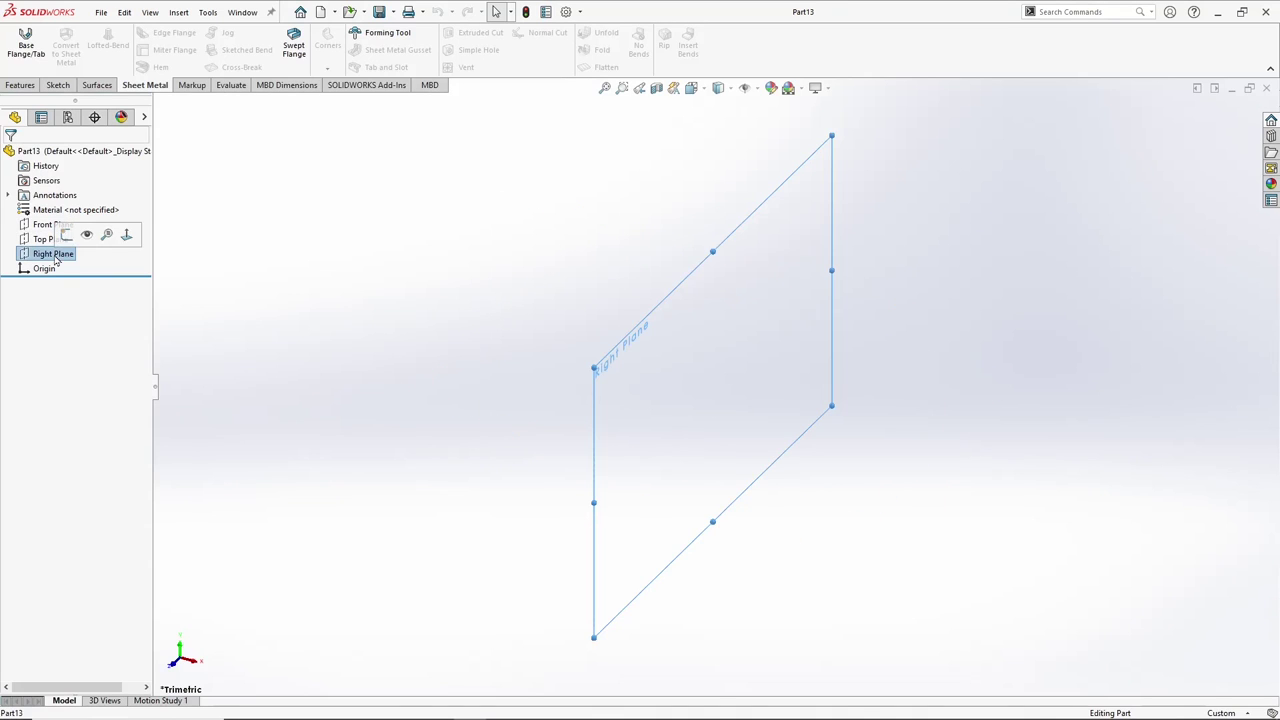
pyautogui.click(68, 232)
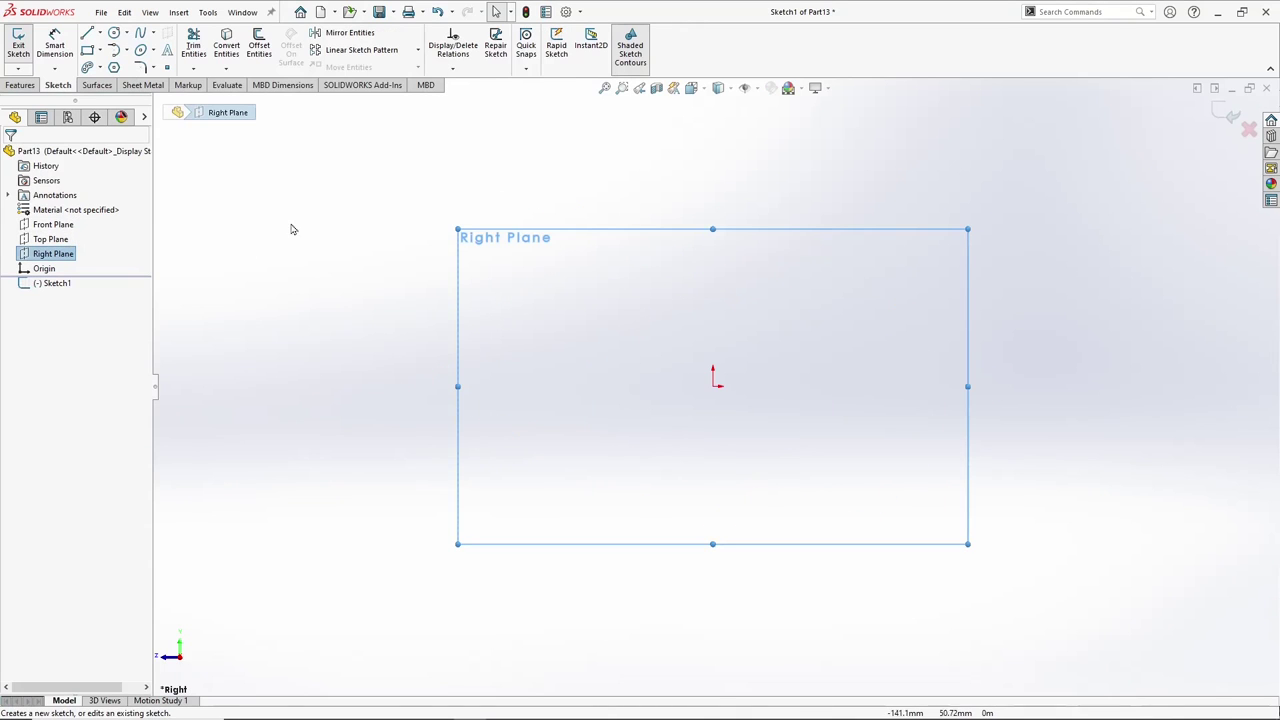
# Draw a horizontal line from the sketch origin to the right.
pyautogui.click(87, 33)
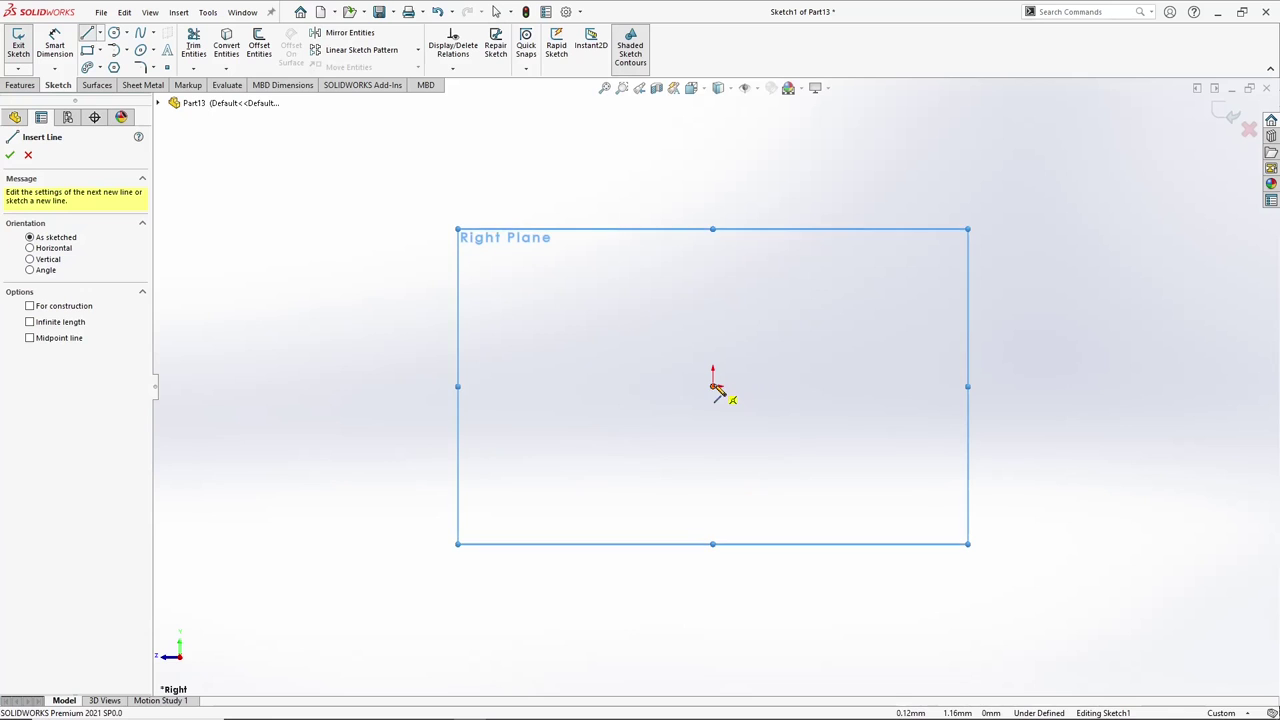
pyautogui.click(714, 386)
pyautogui.click(929, 388)
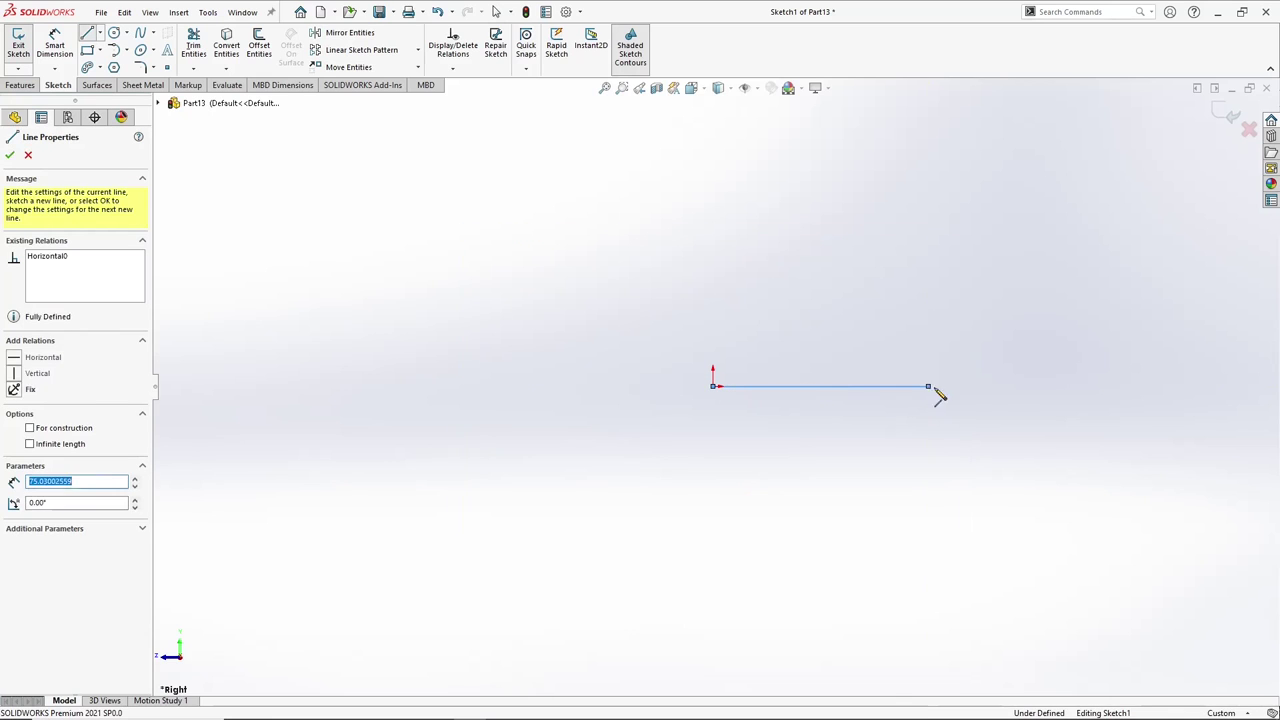
pyautogui.scroll(-3, 985, 395)
pyautogui.scroll(-3, 822, 408)
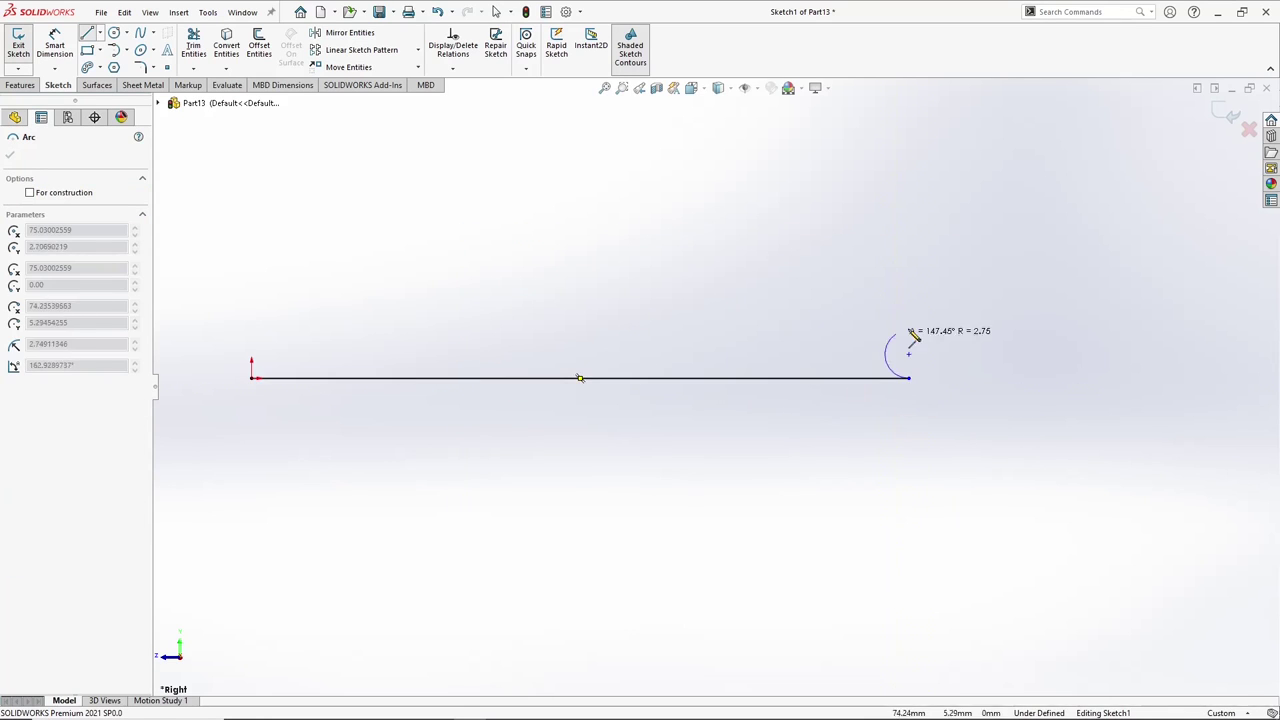
pyautogui.rightClick(932, 265)
pyautogui.click(955, 324)
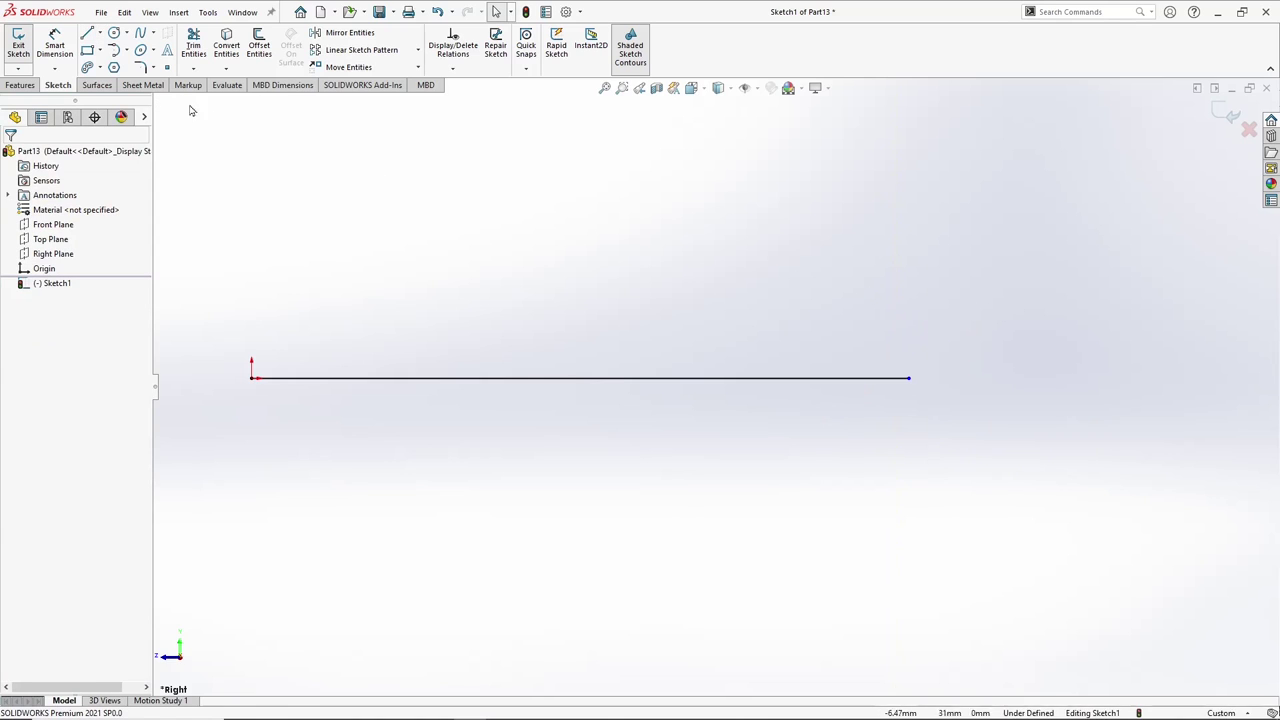
# Dimension the line to 120 mm and exit the sketch.
pyautogui.click(56, 45)
pyautogui.click(509, 381)
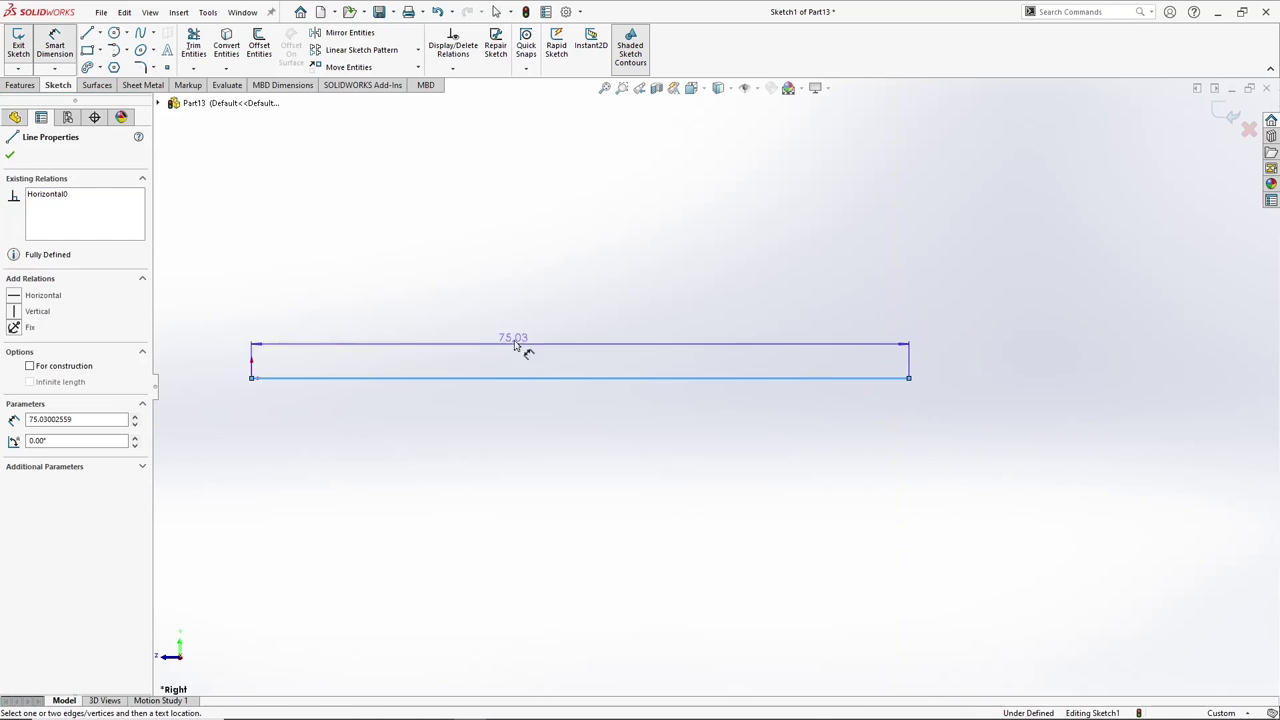
pyautogui.click(570, 330)
pyautogui.write('1')
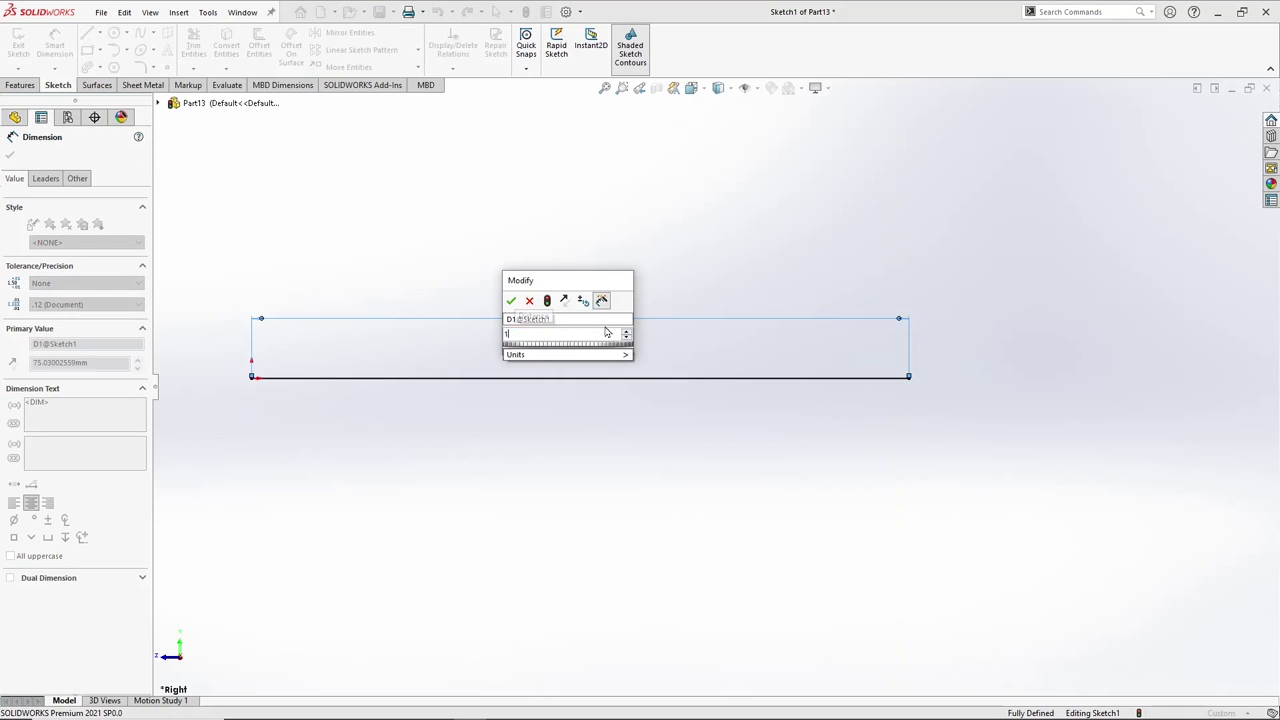
pyautogui.write('20')
pyautogui.press('Return')
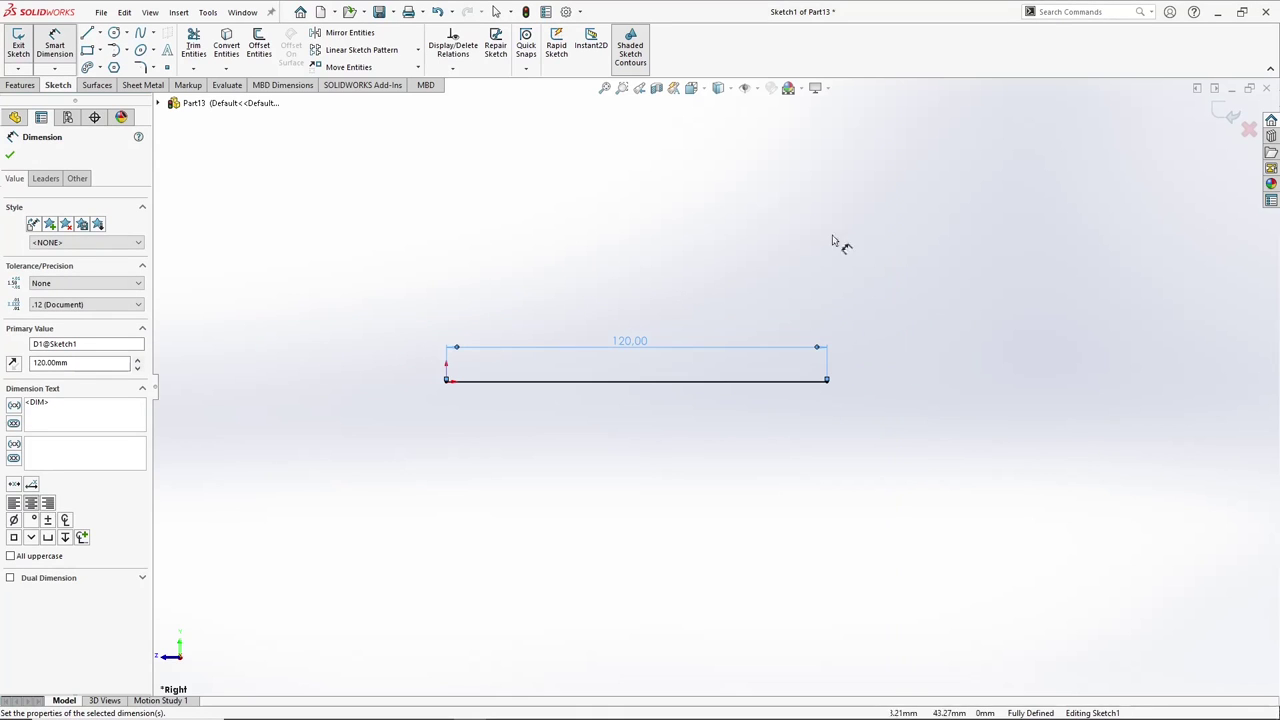
pyautogui.click(1227, 117)
pyautogui.moveTo(671, 290); pyautogui.dragTo(487, 243, button='middle')
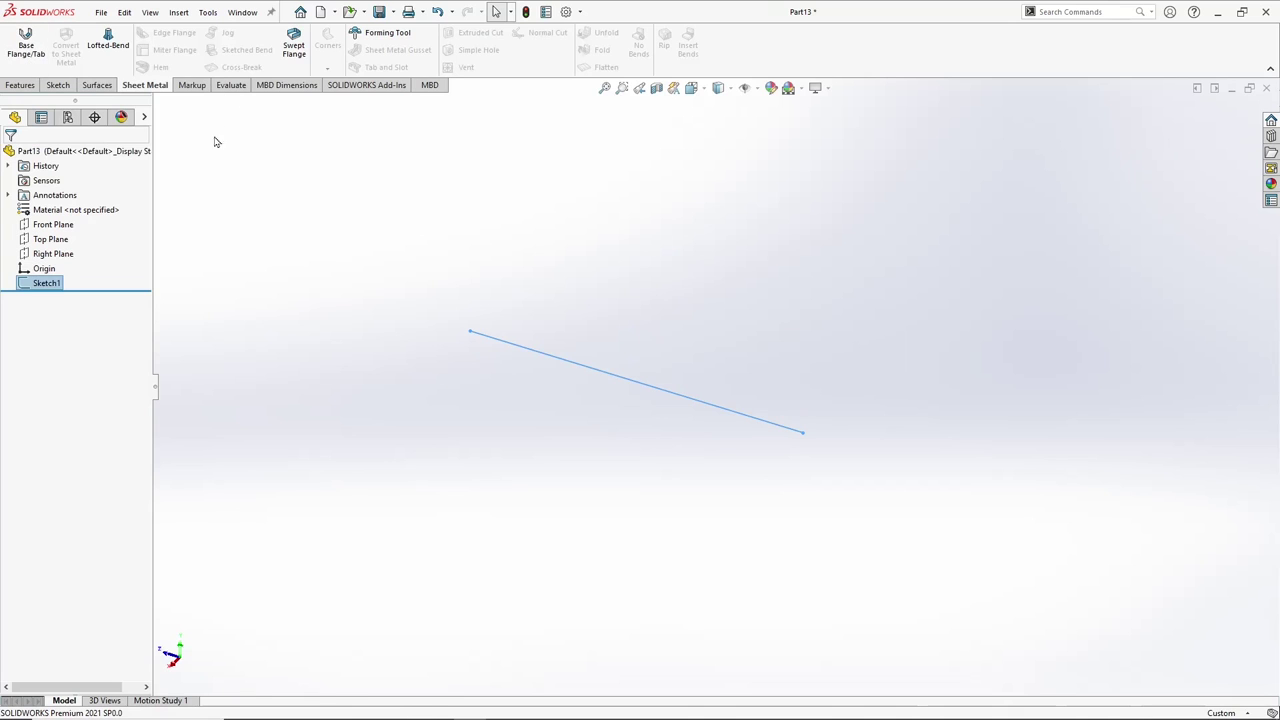
# Turn the line into a 1.5 mm base flange, extended 127 mm mid-plane.
pyautogui.click(26, 45)
pyautogui.moveTo(350, 170)
pyautogui.mouseDown(button='middle')
pyautogui.moveTo(483, 234)
pyautogui.moveTo(481, 272)
pyautogui.mouseUp(button='middle')
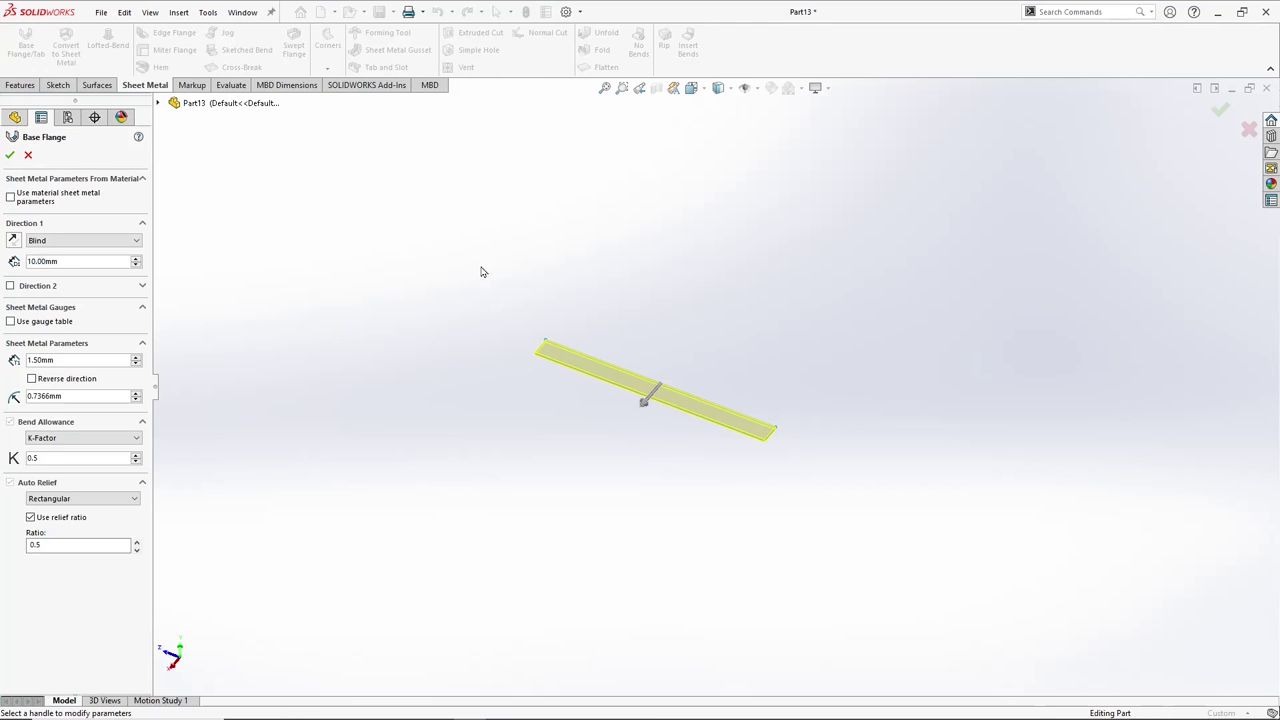
pyautogui.moveTo(643, 403)
pyautogui.mouseDown()
pyautogui.moveTo(643, 429)
pyautogui.moveTo(594, 465)
pyautogui.mouseUp()
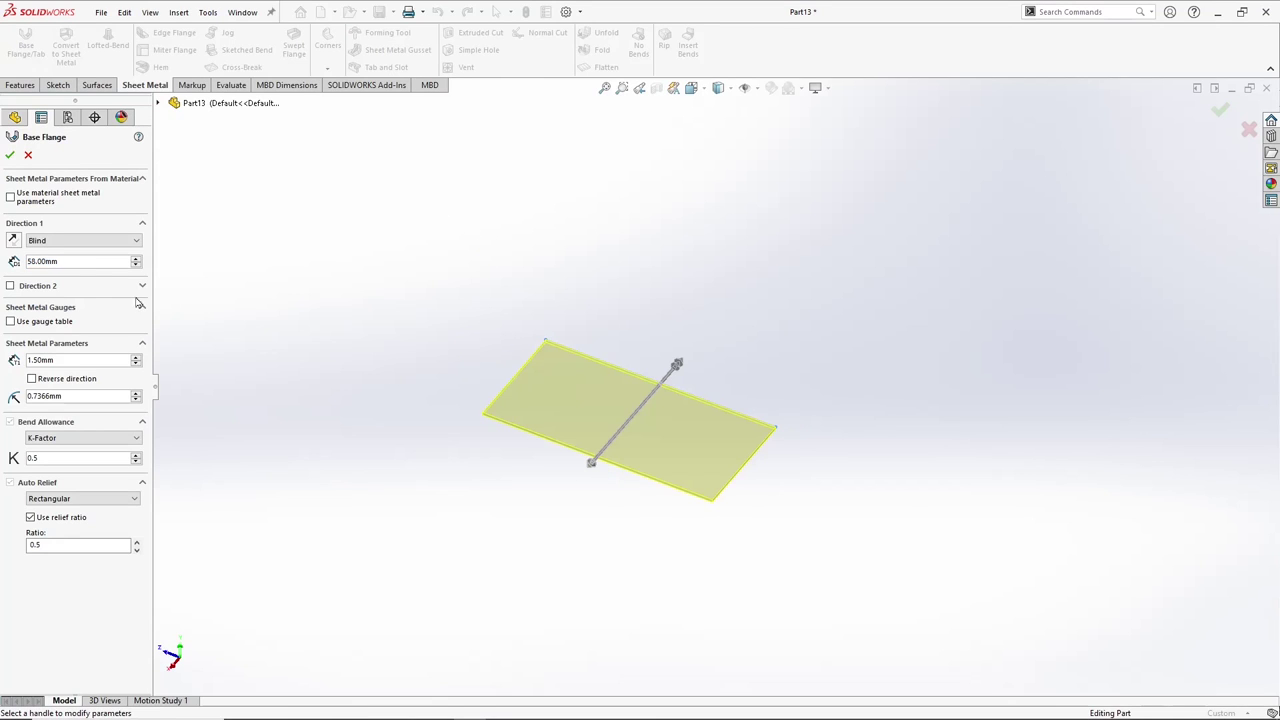
pyautogui.click(90, 241)
pyautogui.click(80, 286)
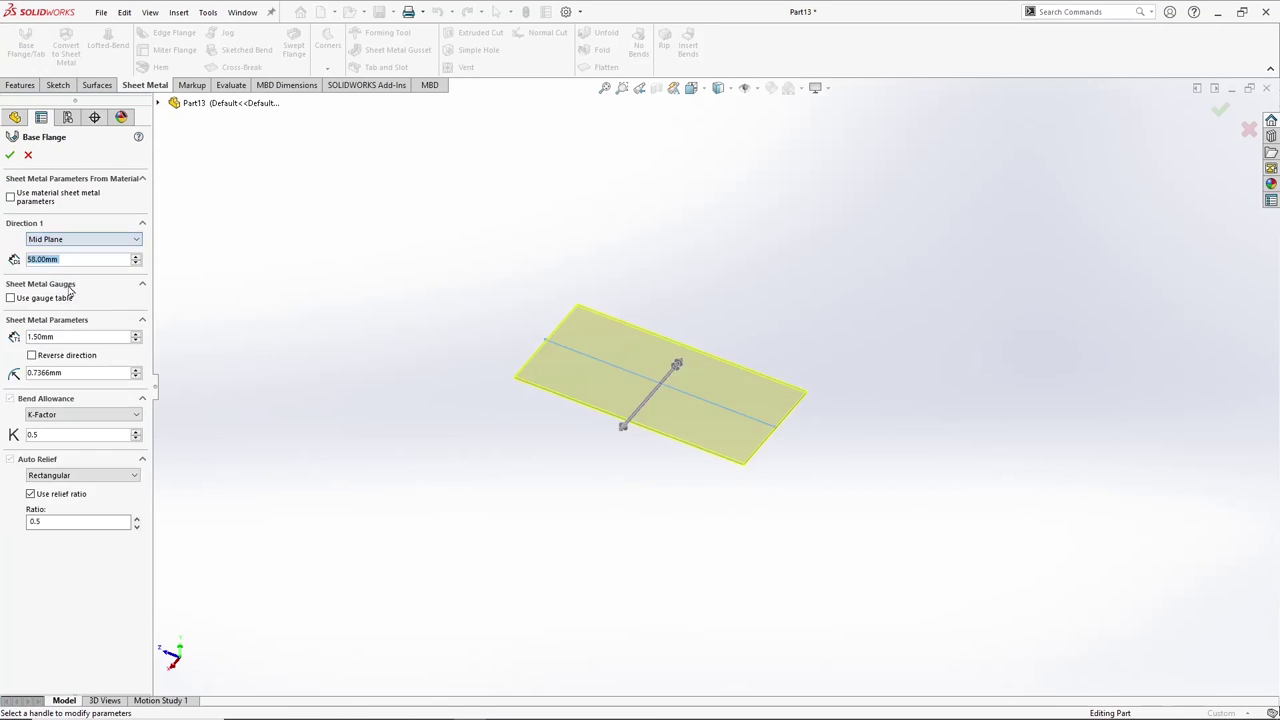
pyautogui.moveTo(622, 427); pyautogui.dragTo(594, 464)
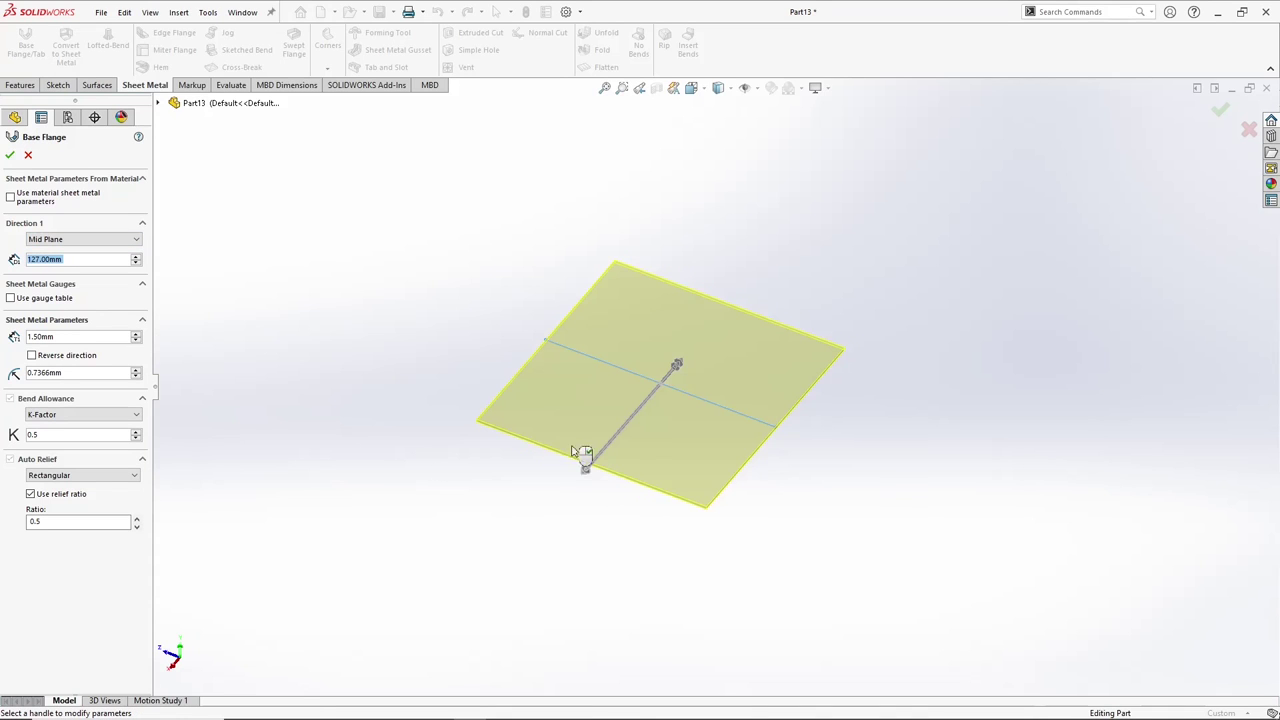
pyautogui.click(10, 155)
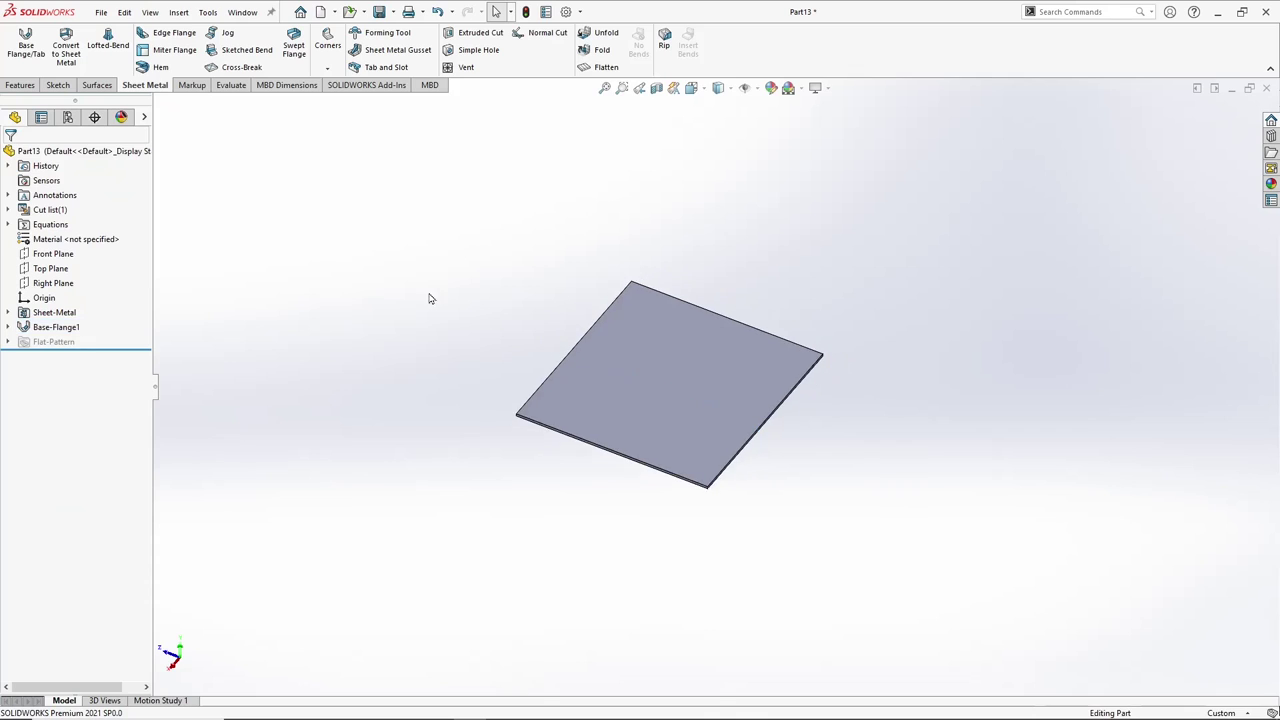
# Add a 56 mm, 90° edge flange on the plate's left edge with 8 mm bend radius.
pyautogui.click(170, 35)
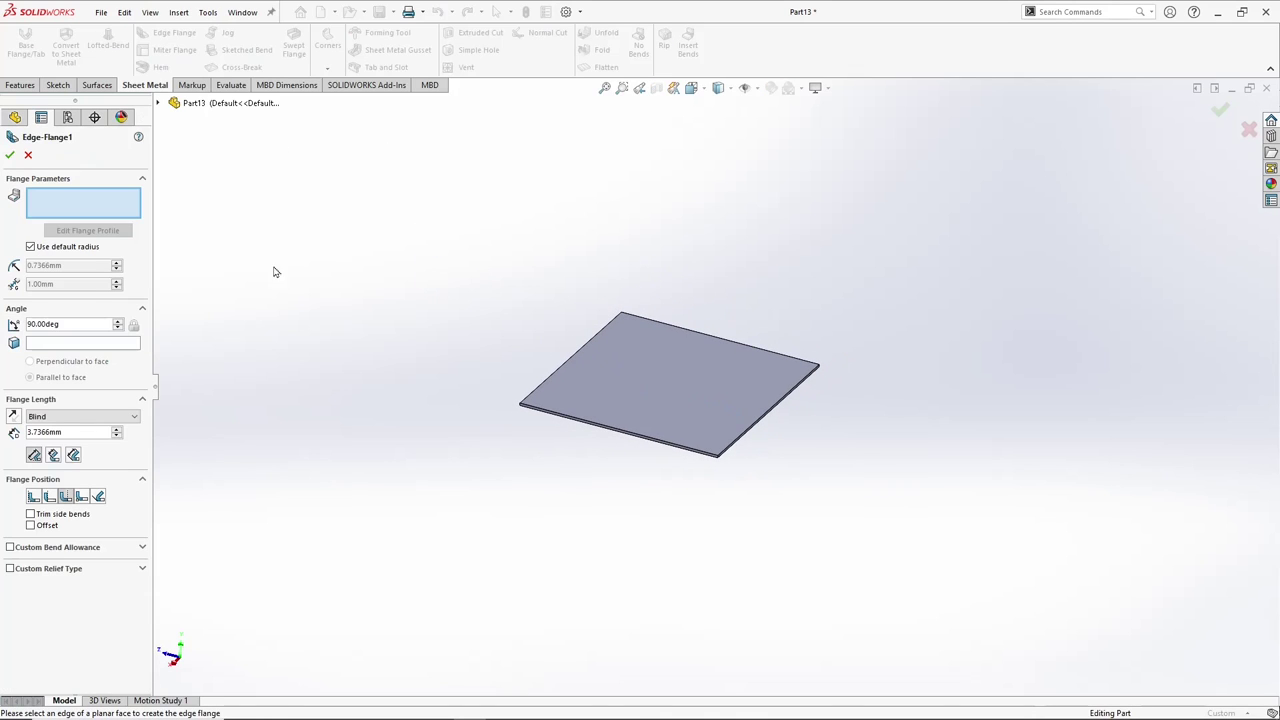
pyautogui.click(65, 497)
pyautogui.click(542, 383)
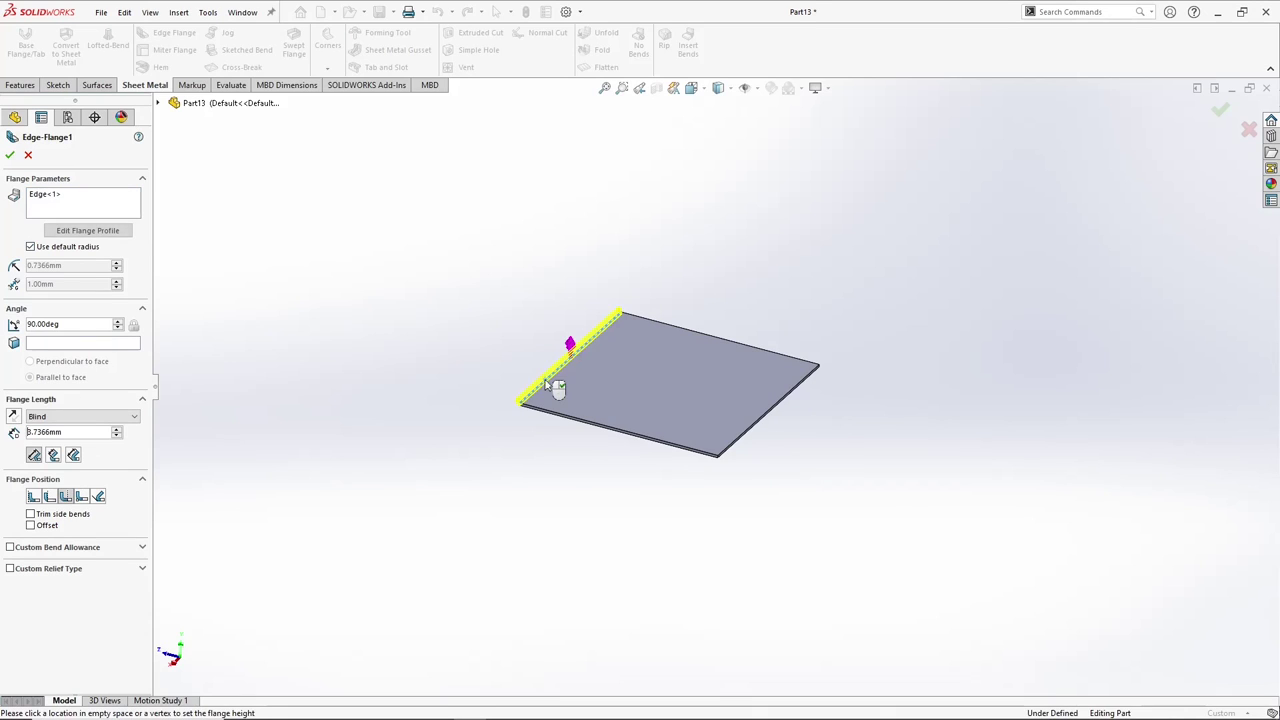
pyautogui.click(540, 270)
pyautogui.scroll(-3, 530, 414)
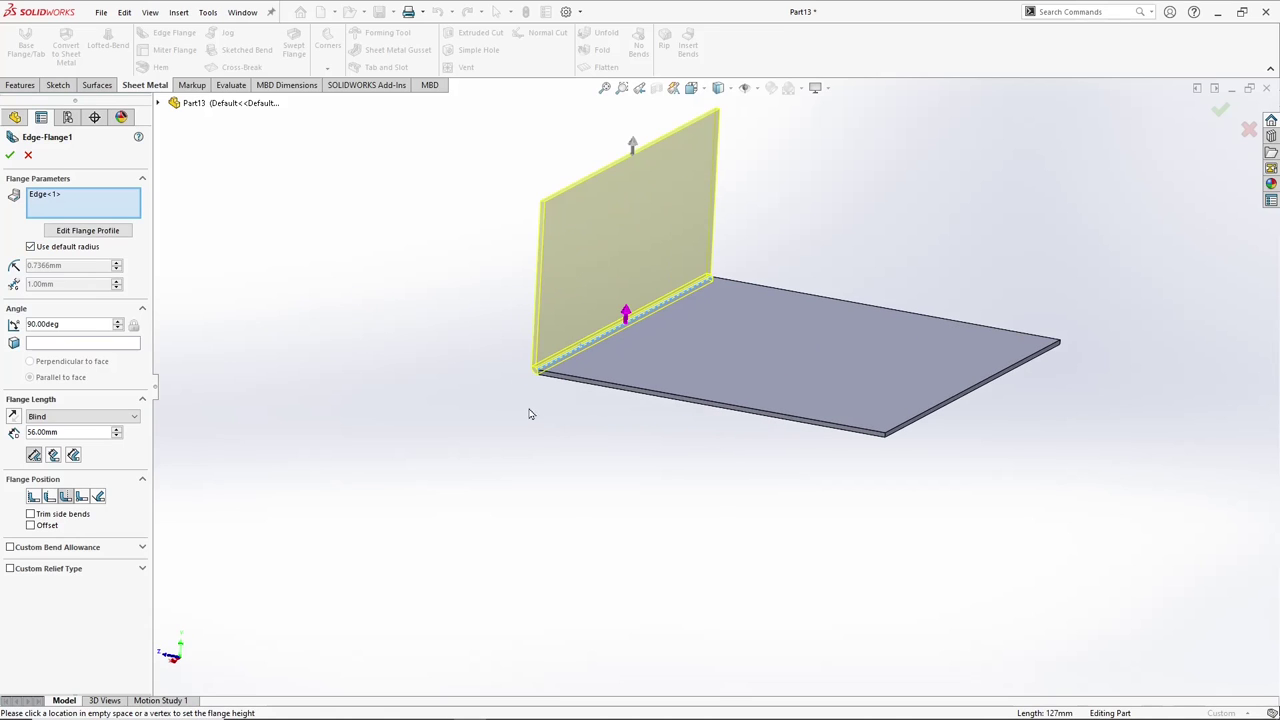
pyautogui.click(31, 247)
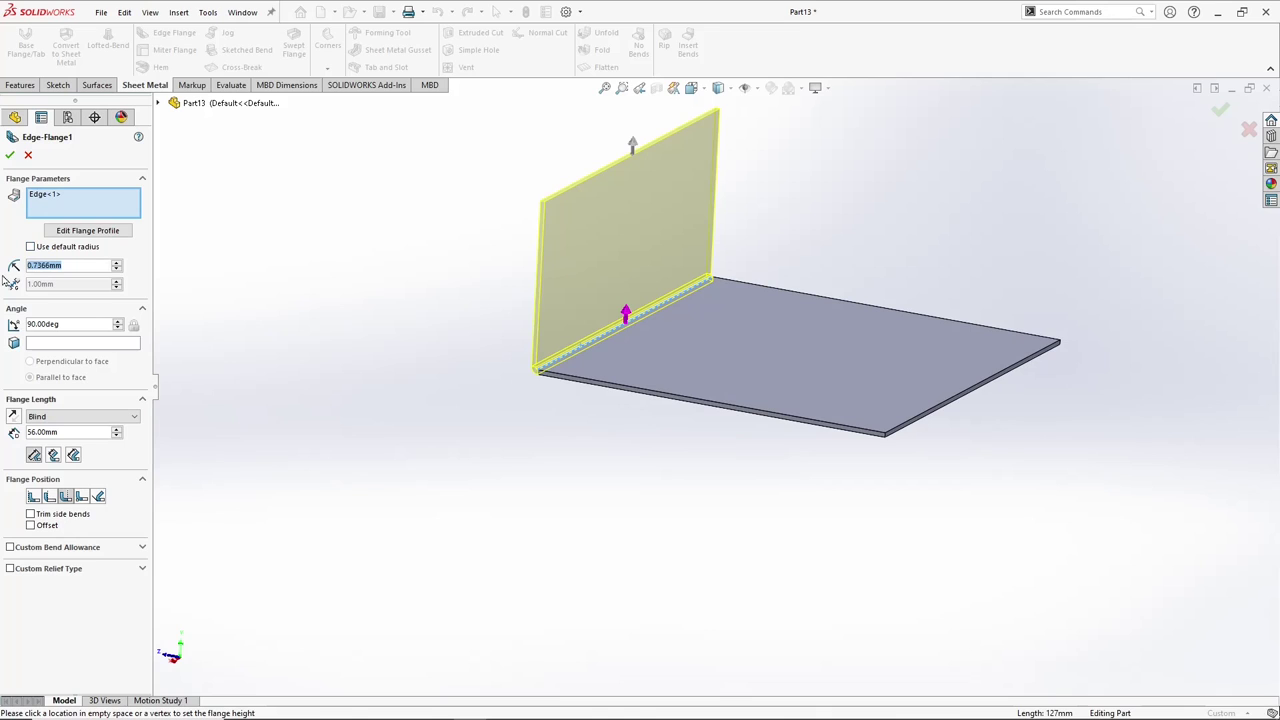
pyautogui.write('8')
pyautogui.press('Return')
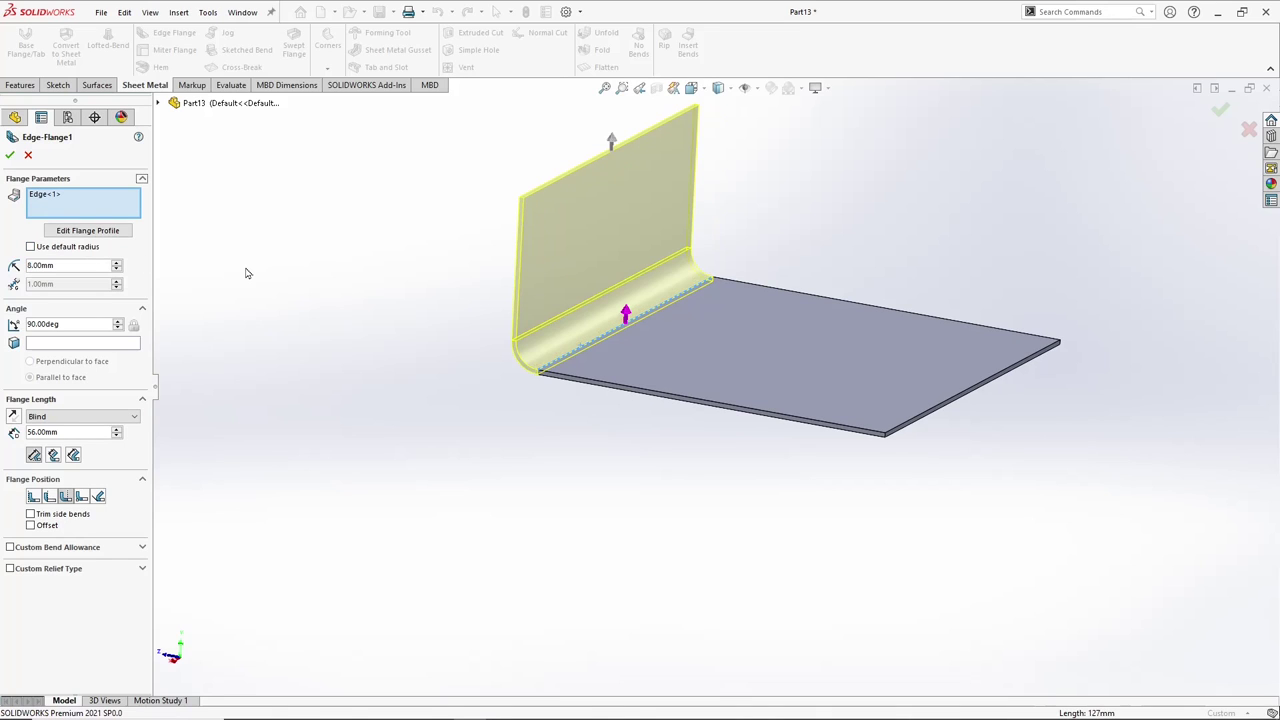
pyautogui.press('z')
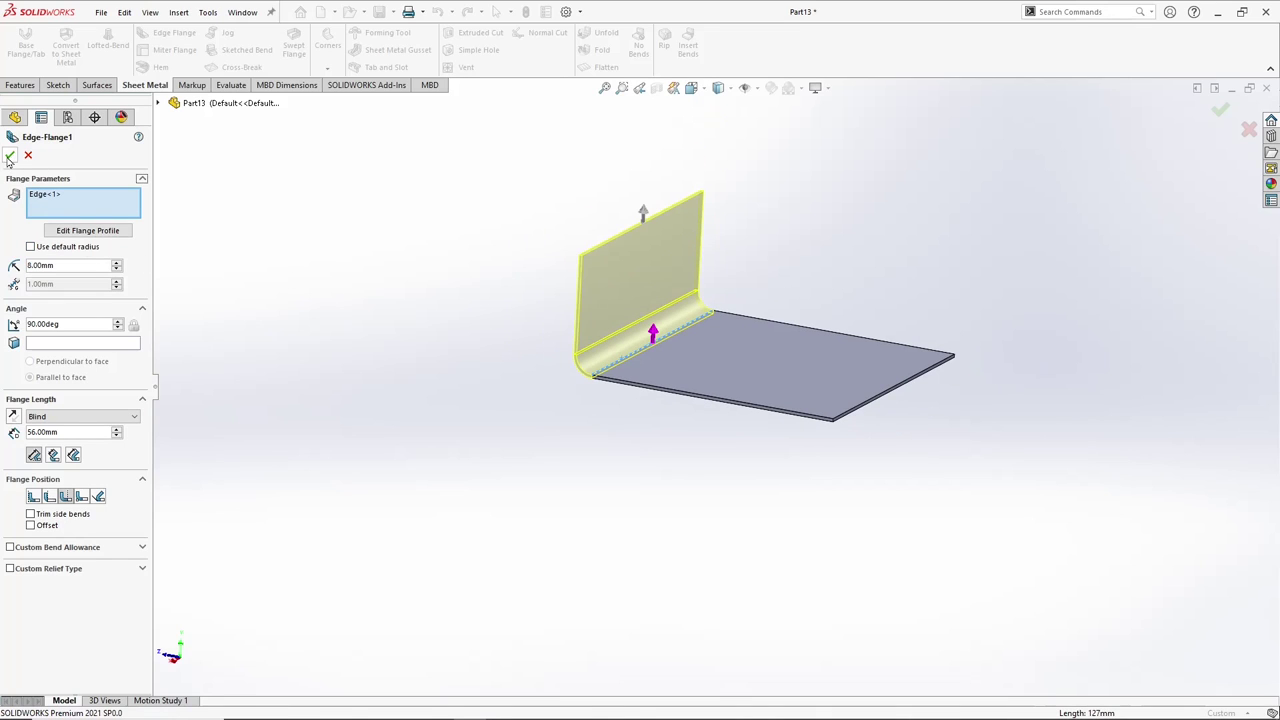
pyautogui.click(9, 157)
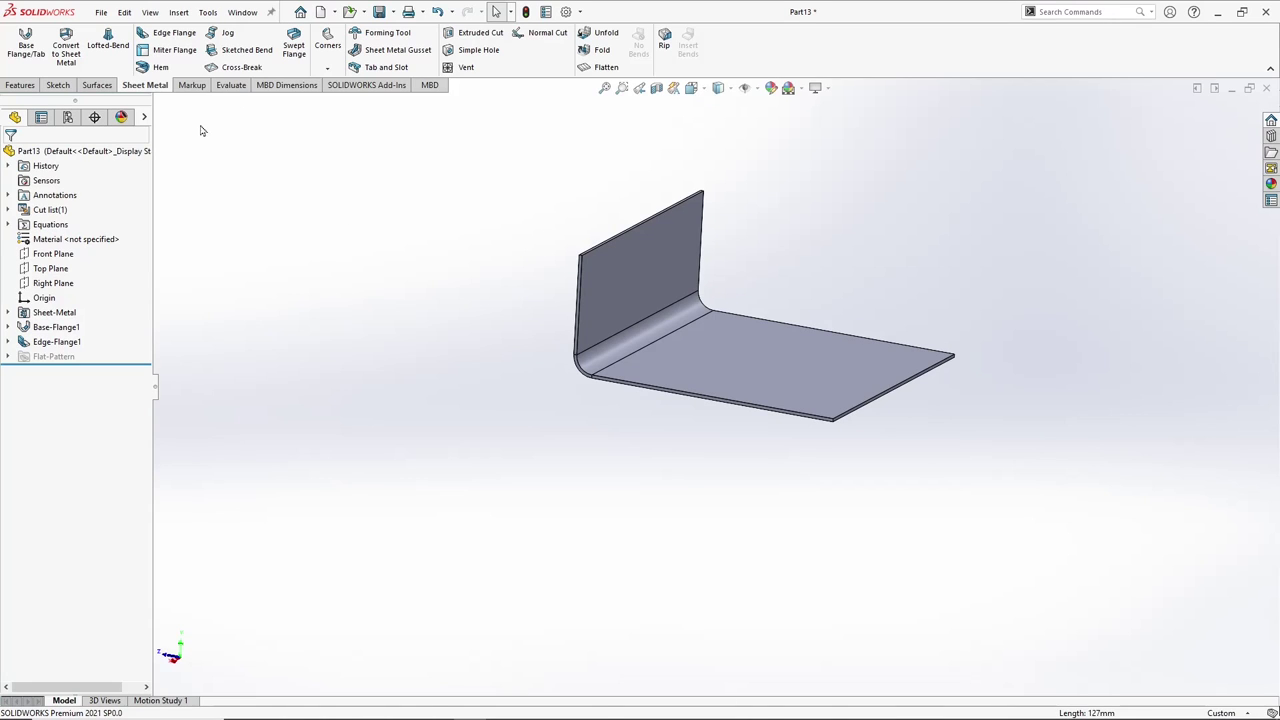
# Start a second edge flange on the plate's front bottom edge with an 8 mm bend radius.
pyautogui.click(168, 33)
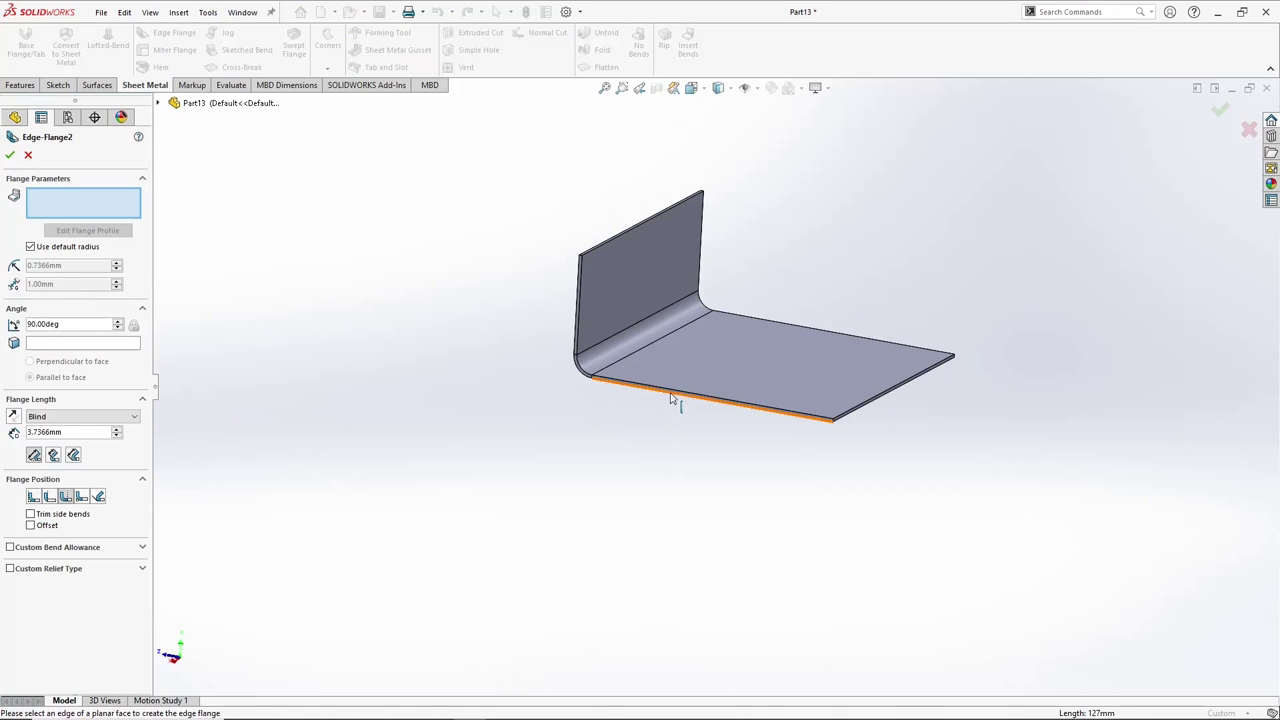
pyautogui.click(672, 398)
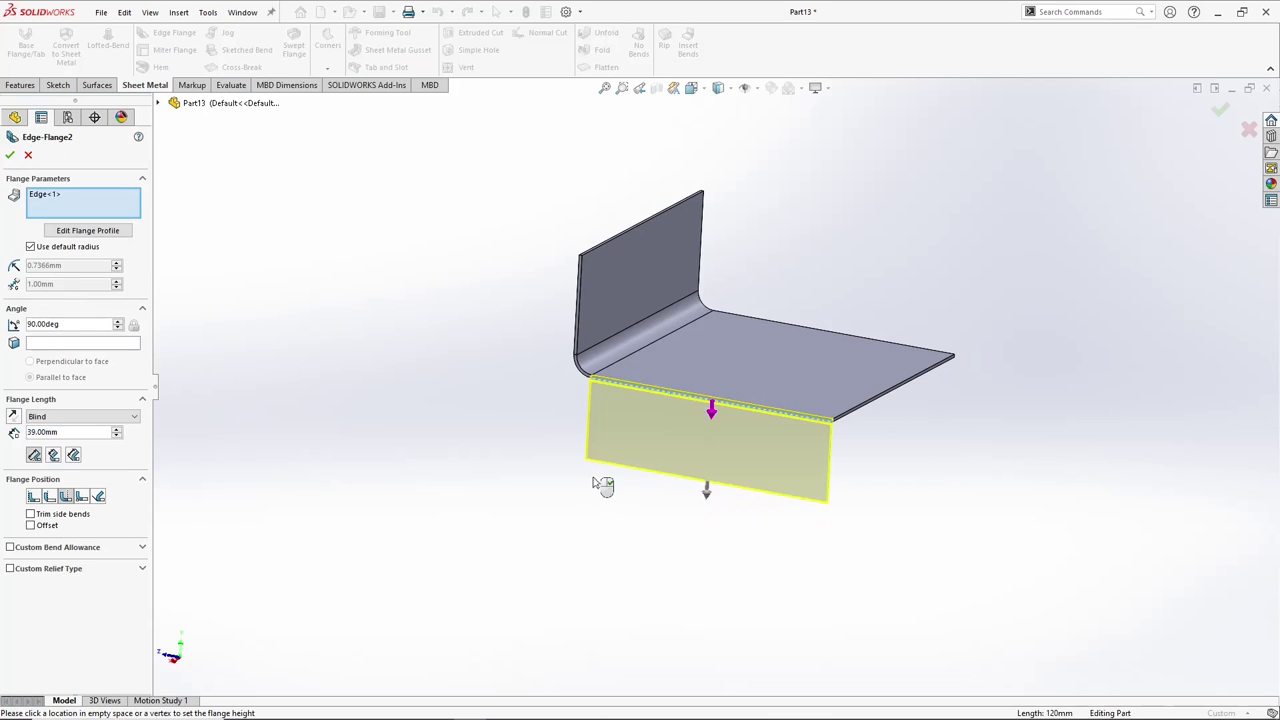
pyautogui.moveTo(603, 484)
pyautogui.mouseDown(button='middle')
pyautogui.moveTo(446, 440)
pyautogui.moveTo(706, 500)
pyautogui.mouseUp(button='middle')
pyautogui.scroll(-3, 706, 500)
pyautogui.scroll(-2, 681, 425)
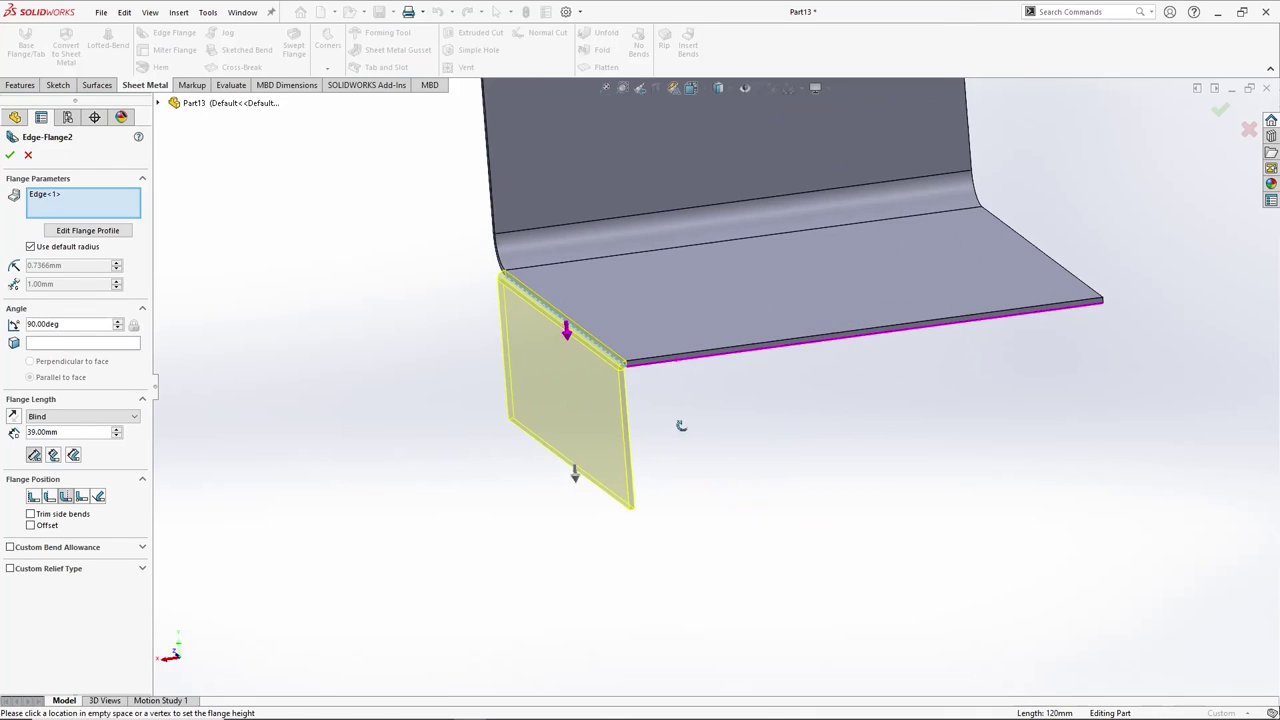
pyautogui.moveTo(681, 425); pyautogui.dragTo(688, 430, button='middle')
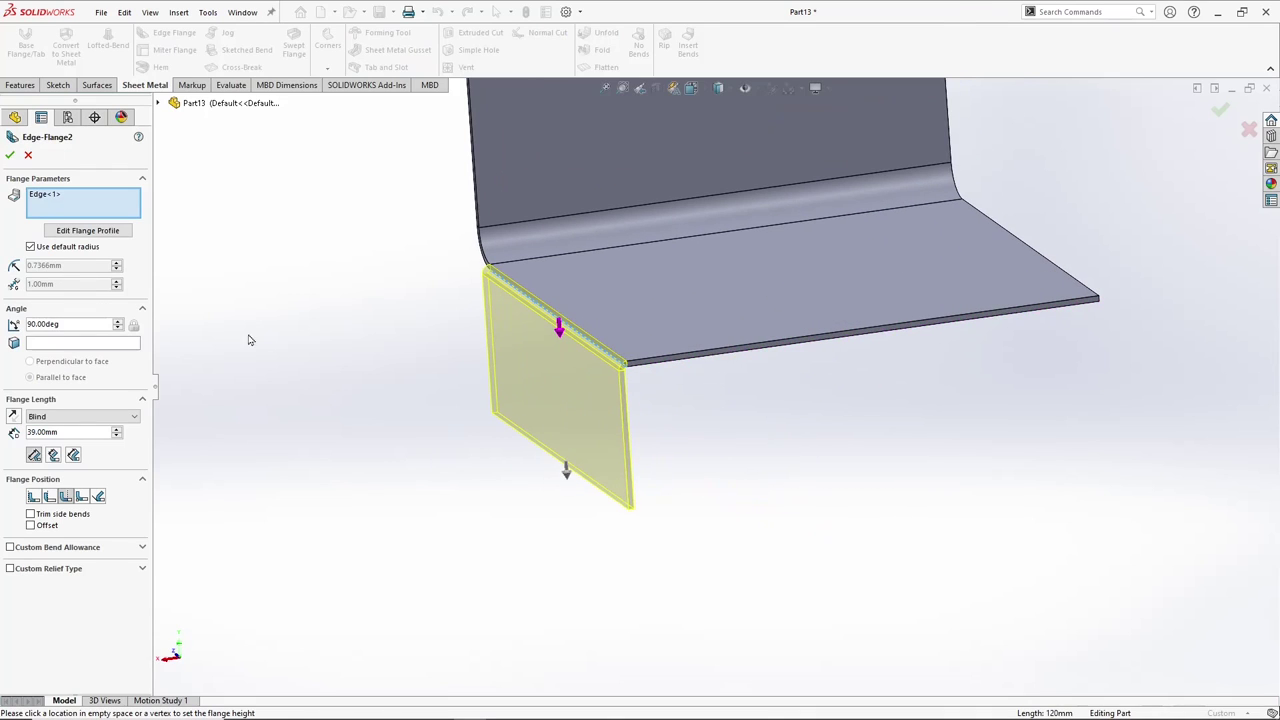
pyautogui.click(37, 250)
pyautogui.write('8')
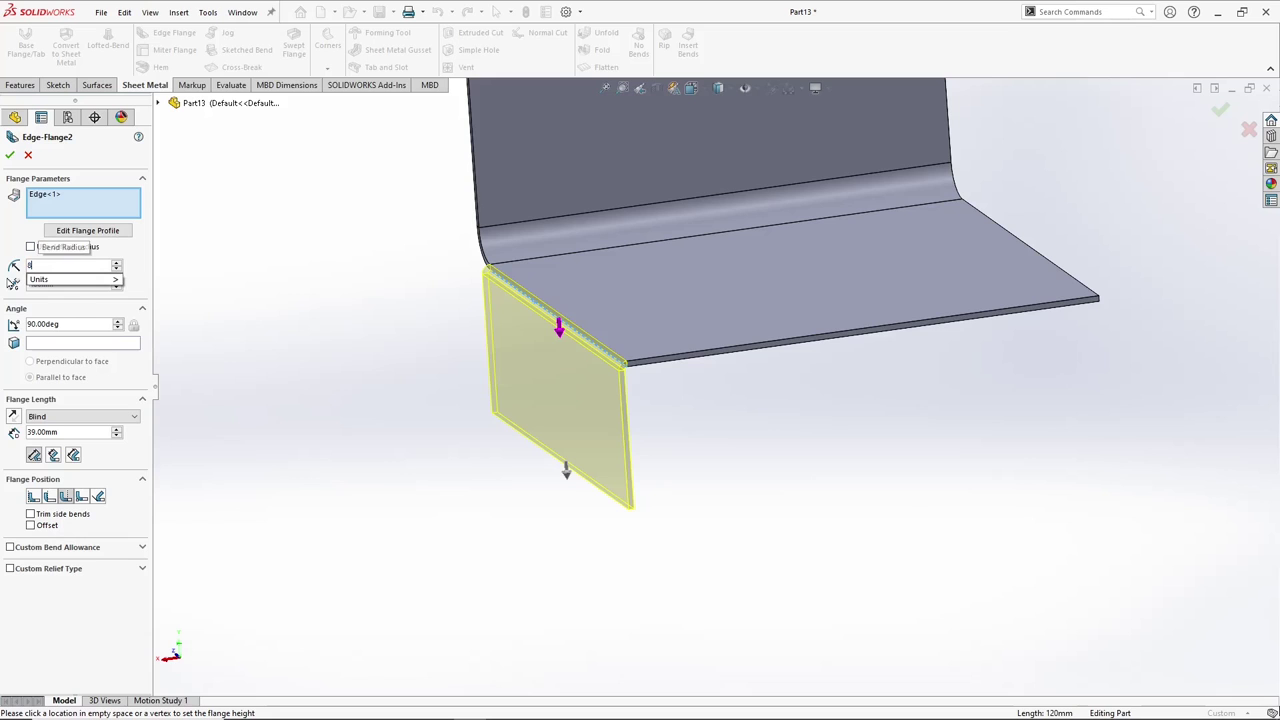
pyautogui.press('Return')
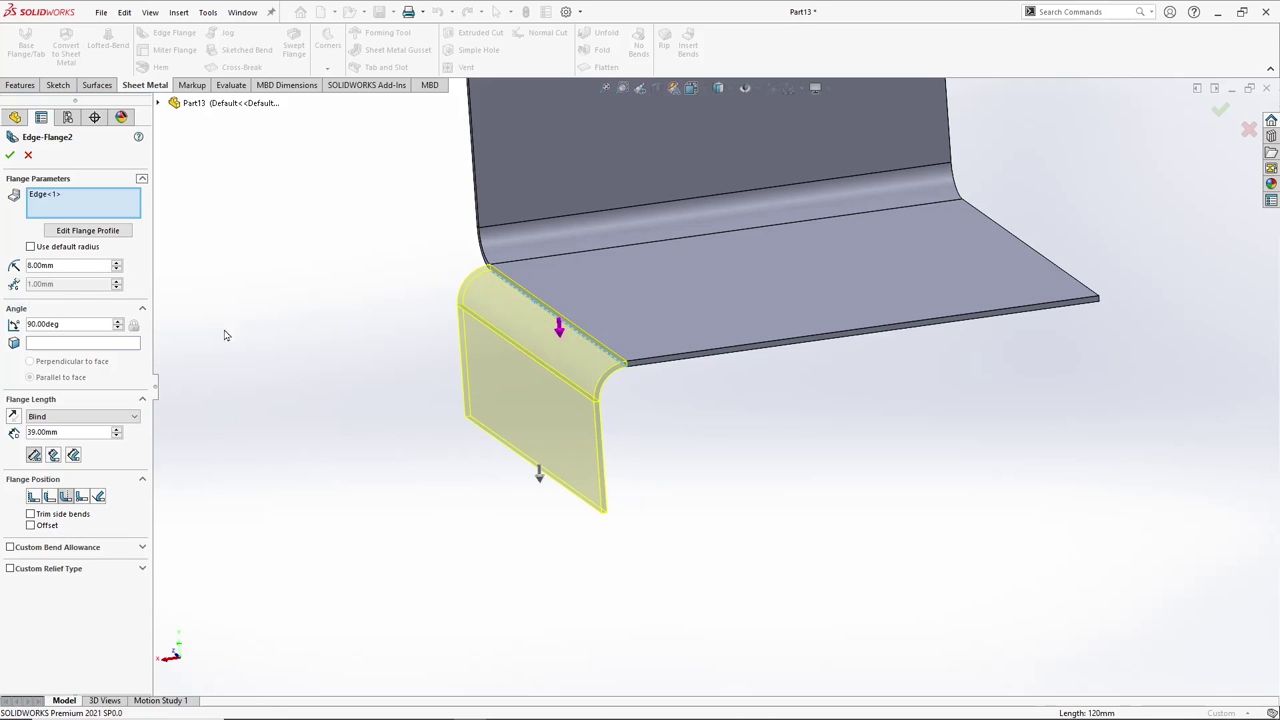
# Set the flange angle to 67° and its length to 63 mm, then accept it.
pyautogui.moveTo(224, 335); pyautogui.dragTo(325, 372, button='middle')
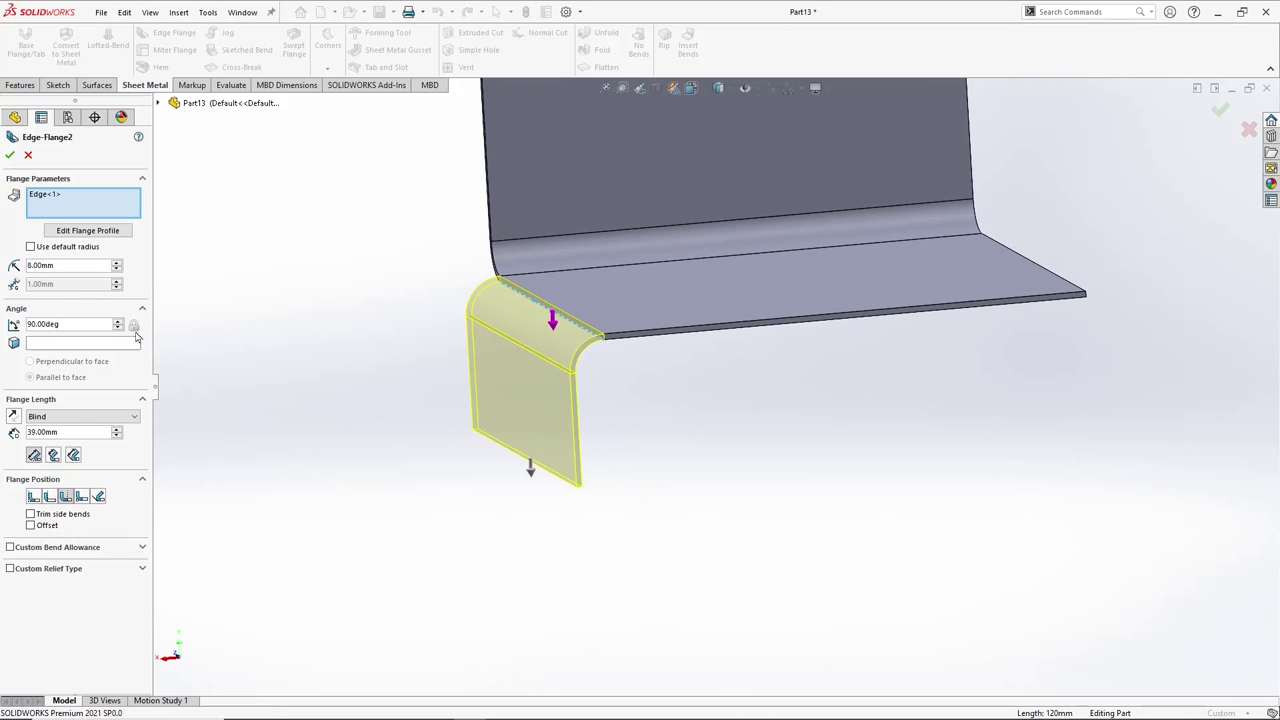
pyautogui.click(117, 331)
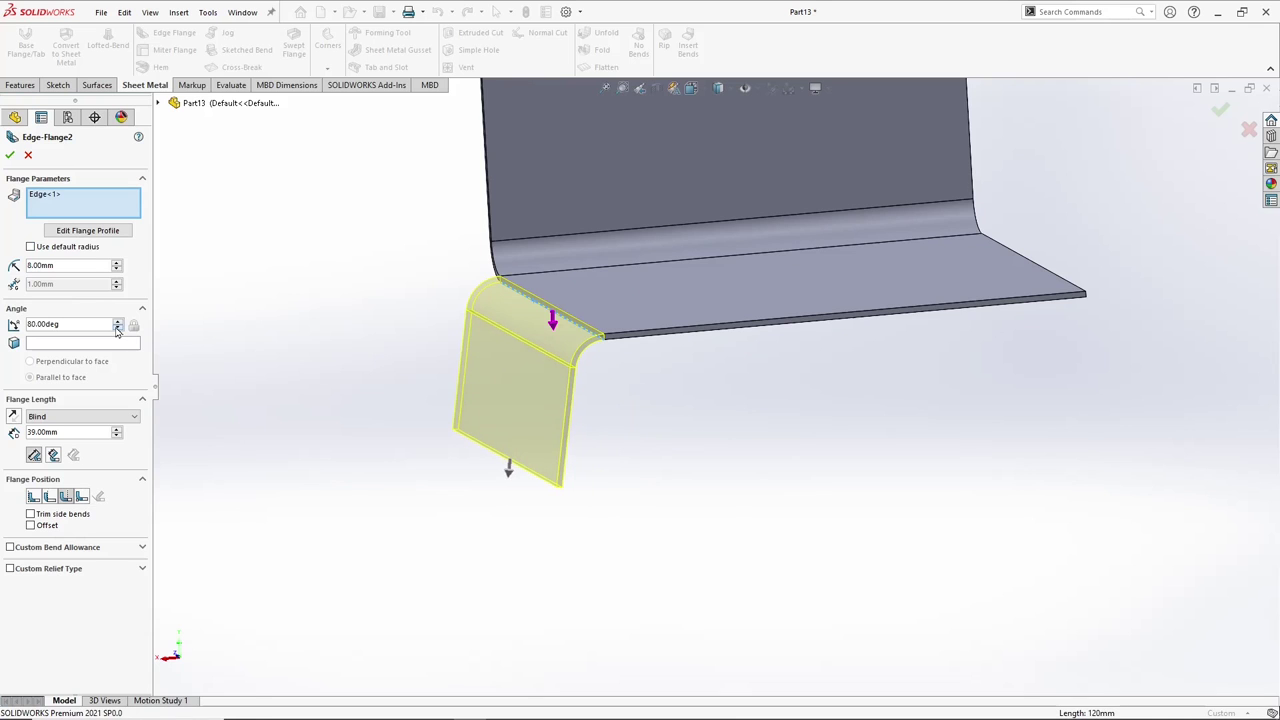
pyautogui.scroll(3, 394, 243)
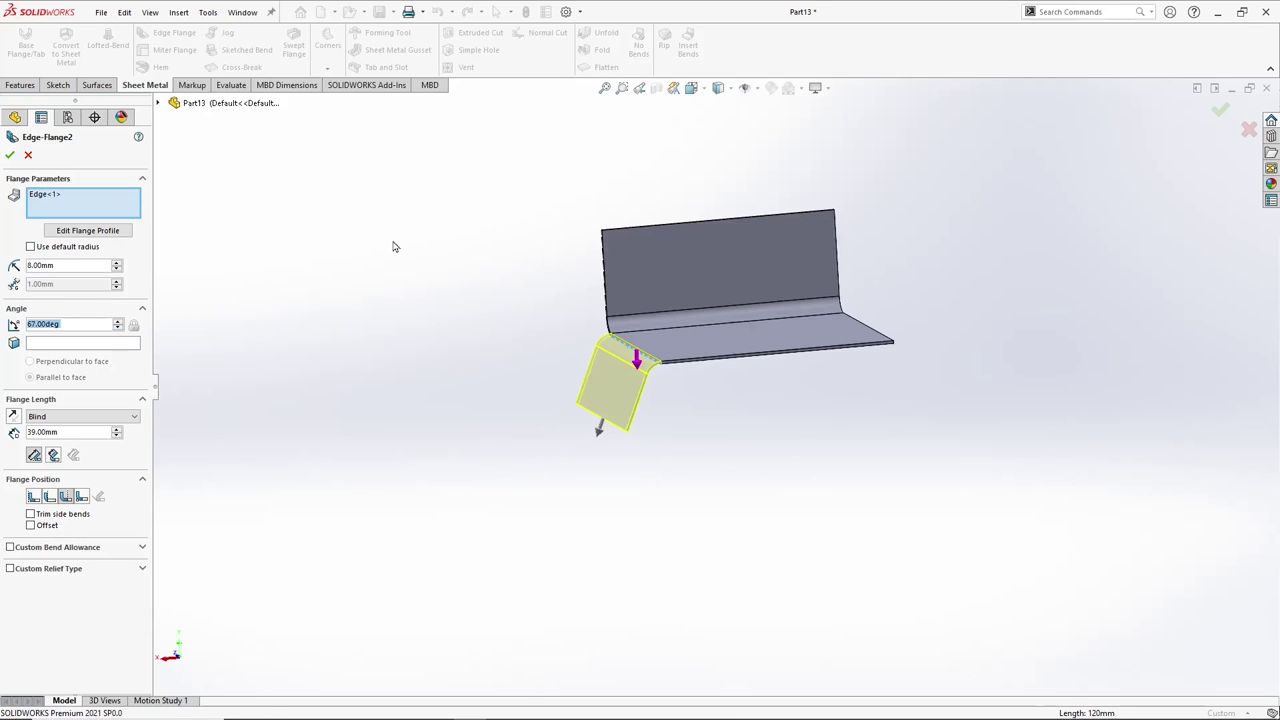
pyautogui.moveTo(394, 243)
pyautogui.mouseDown(button='middle')
pyautogui.moveTo(446, 307)
pyautogui.moveTo(437, 317)
pyautogui.mouseUp(button='middle')
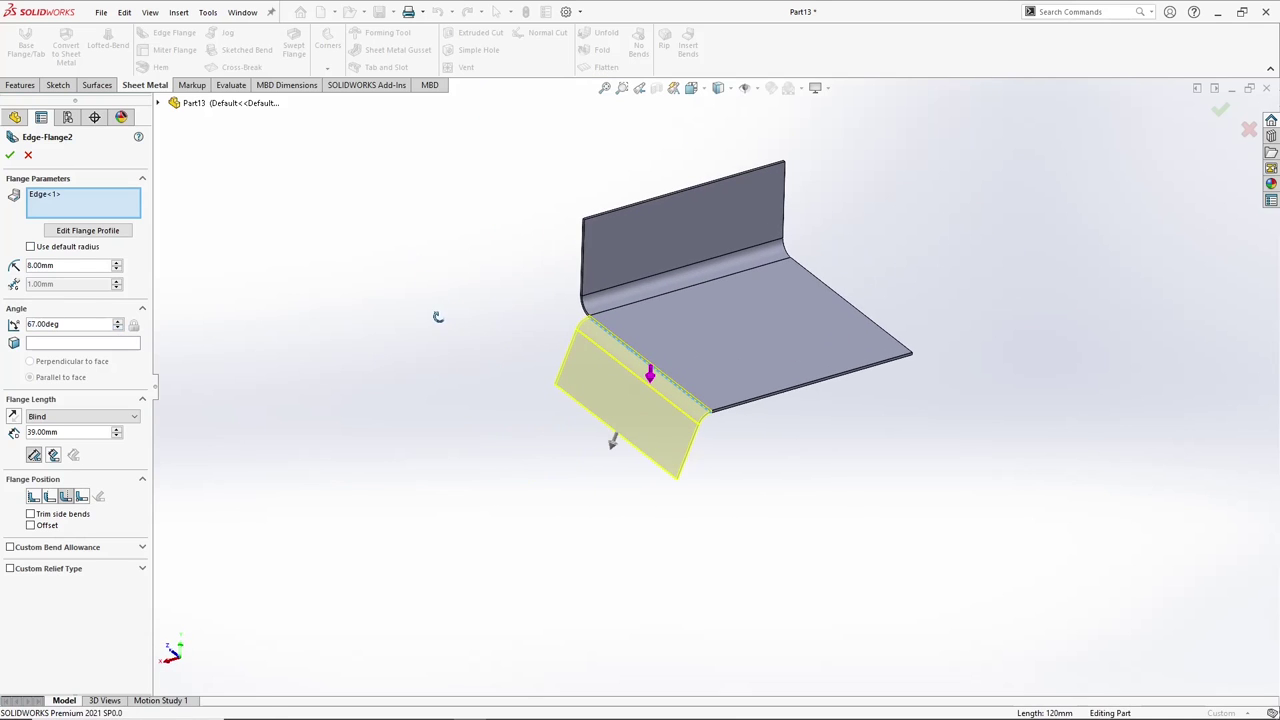
pyautogui.click(613, 441)
pyautogui.click(598, 485)
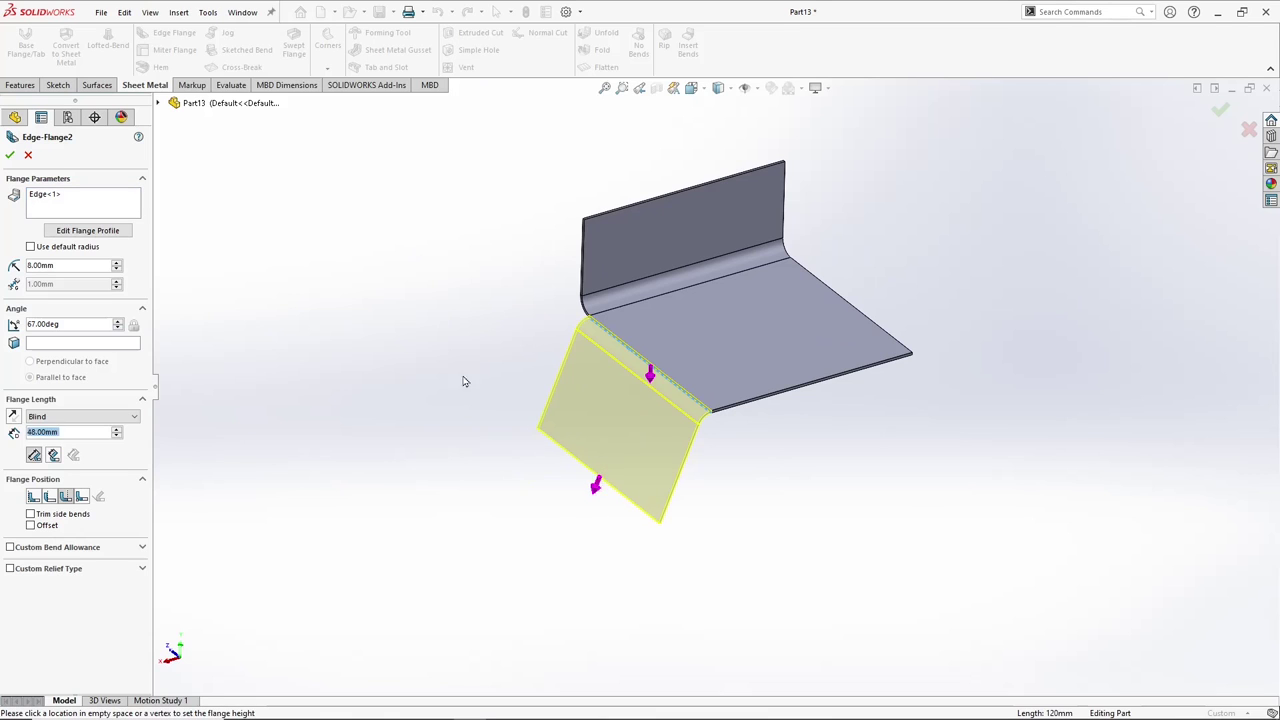
pyautogui.moveTo(457, 380)
pyautogui.mouseDown(button='middle')
pyautogui.moveTo(409, 286)
pyautogui.moveTo(443, 303)
pyautogui.mouseUp(button='middle')
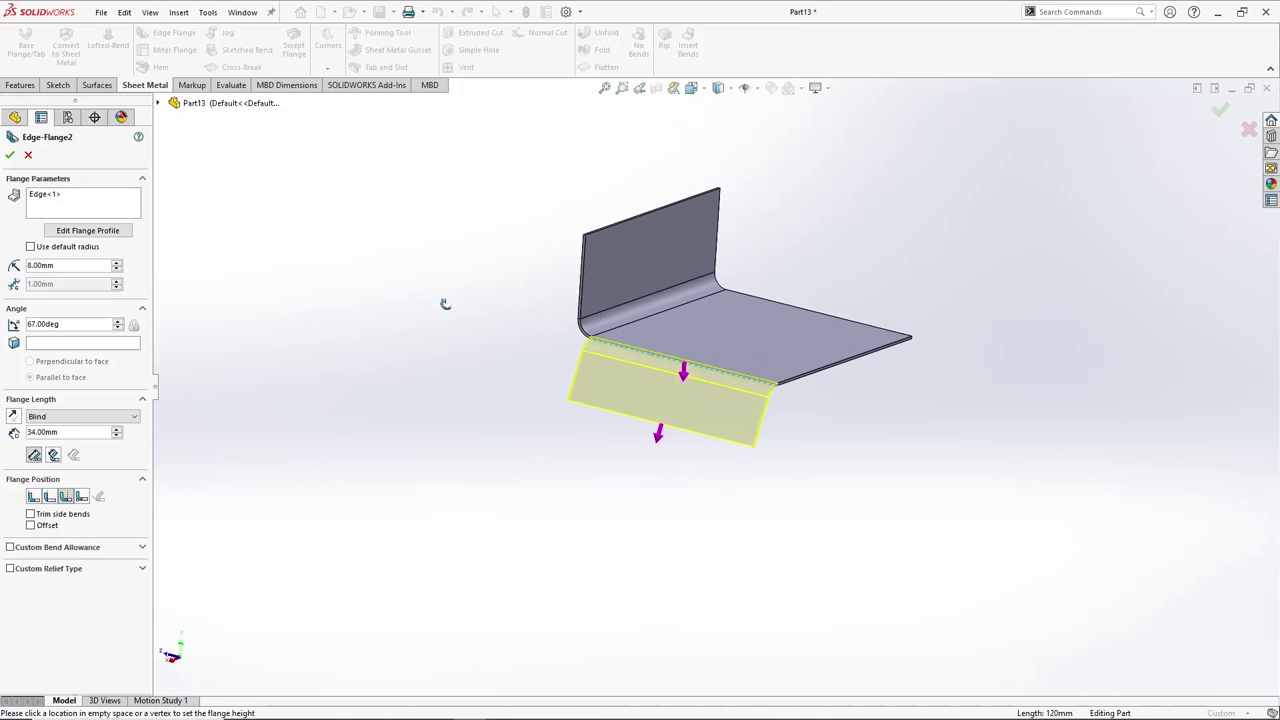
pyautogui.click(645, 487)
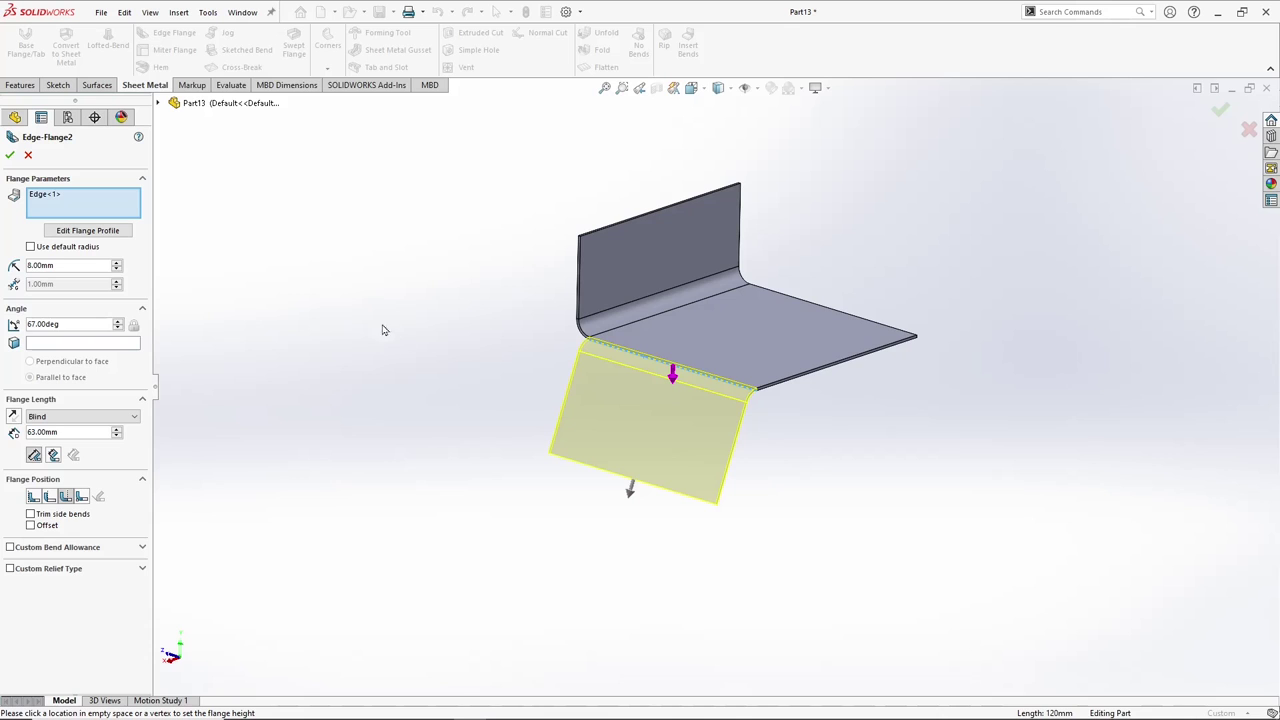
pyautogui.click(10, 156)
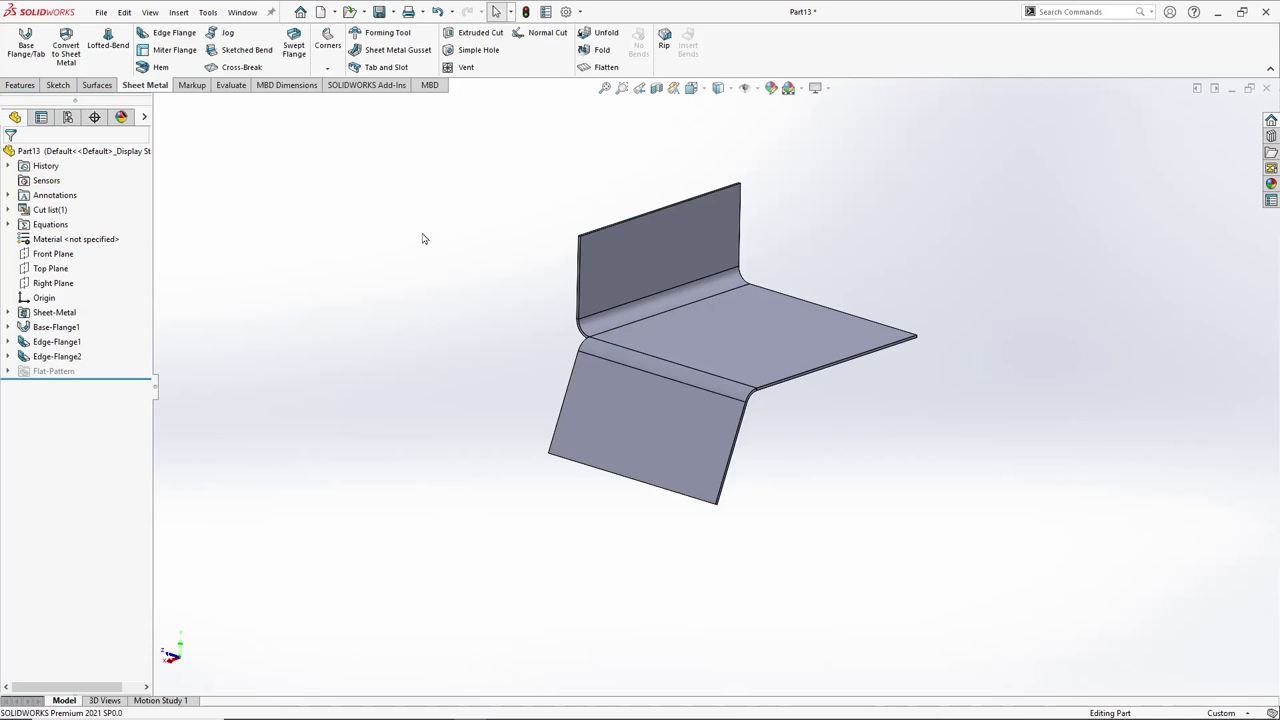
pyautogui.moveTo(423, 237)
pyautogui.mouseDown(button='middle')
pyautogui.moveTo(491, 371)
pyautogui.moveTo(517, 327)
pyautogui.moveTo(351, 223)
pyautogui.moveTo(486, 223)
pyautogui.moveTo(471, 274)
pyautogui.mouseUp(button='middle')
pyautogui.scroll(-1, 872, 340)
pyautogui.scroll(-1, 825, 312)
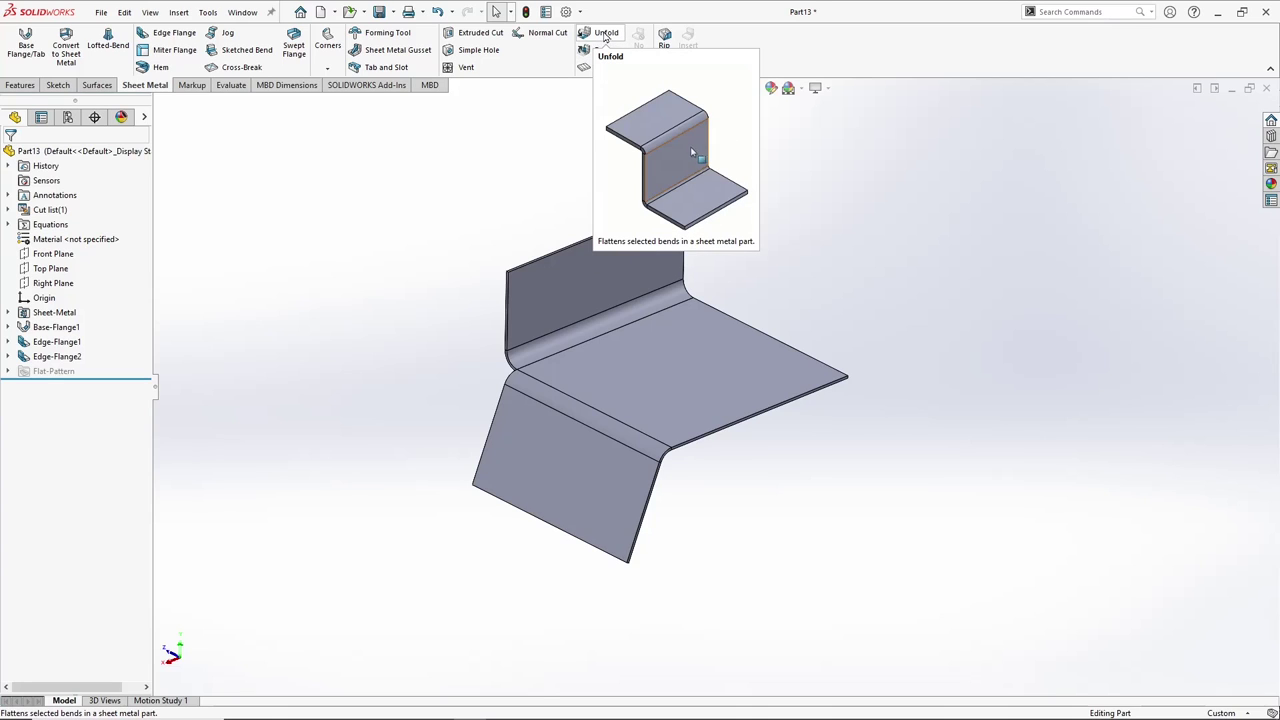
# Unfold both bends with the central top face fixed, creating Unfold1.
pyautogui.click(605, 35)
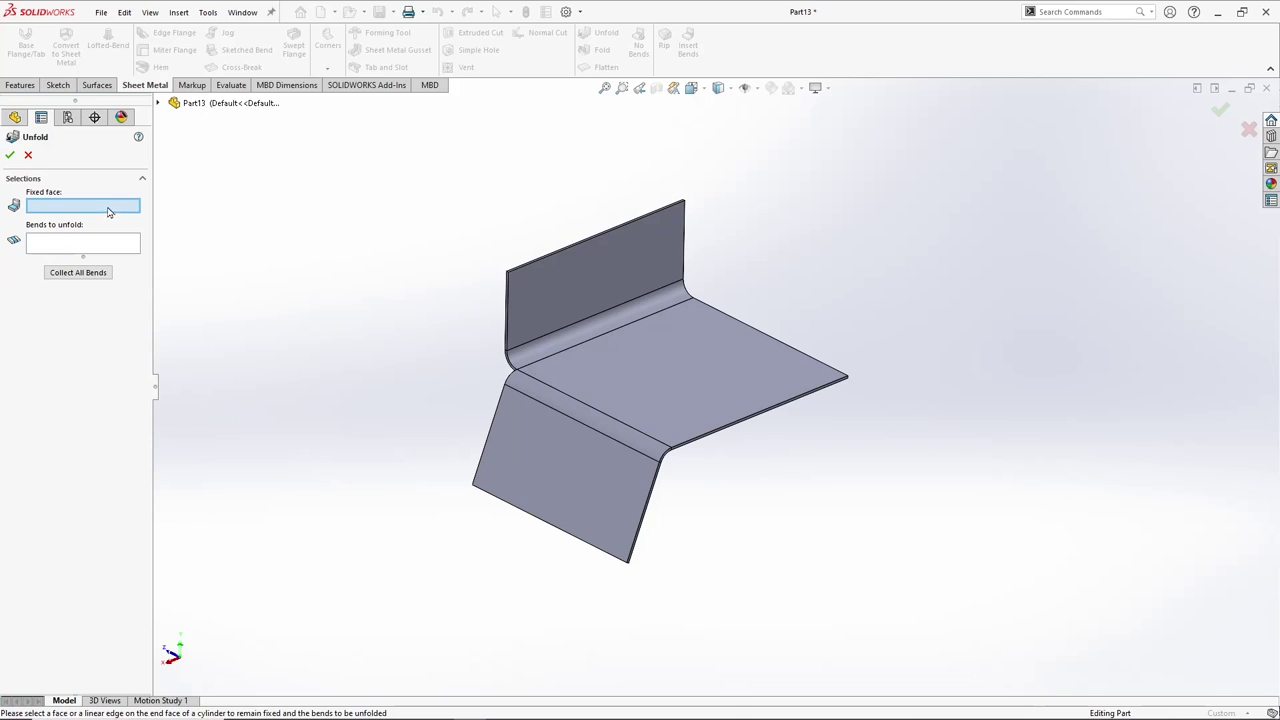
pyautogui.click(670, 380)
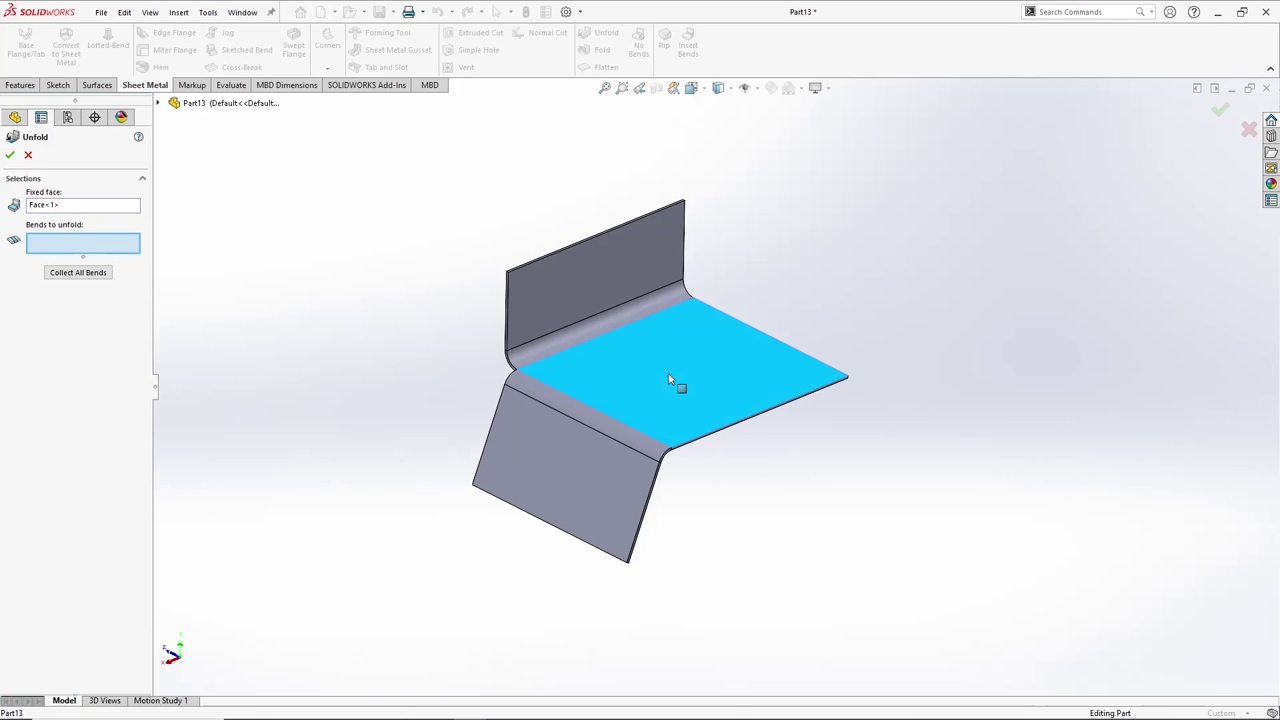
pyautogui.click(87, 273)
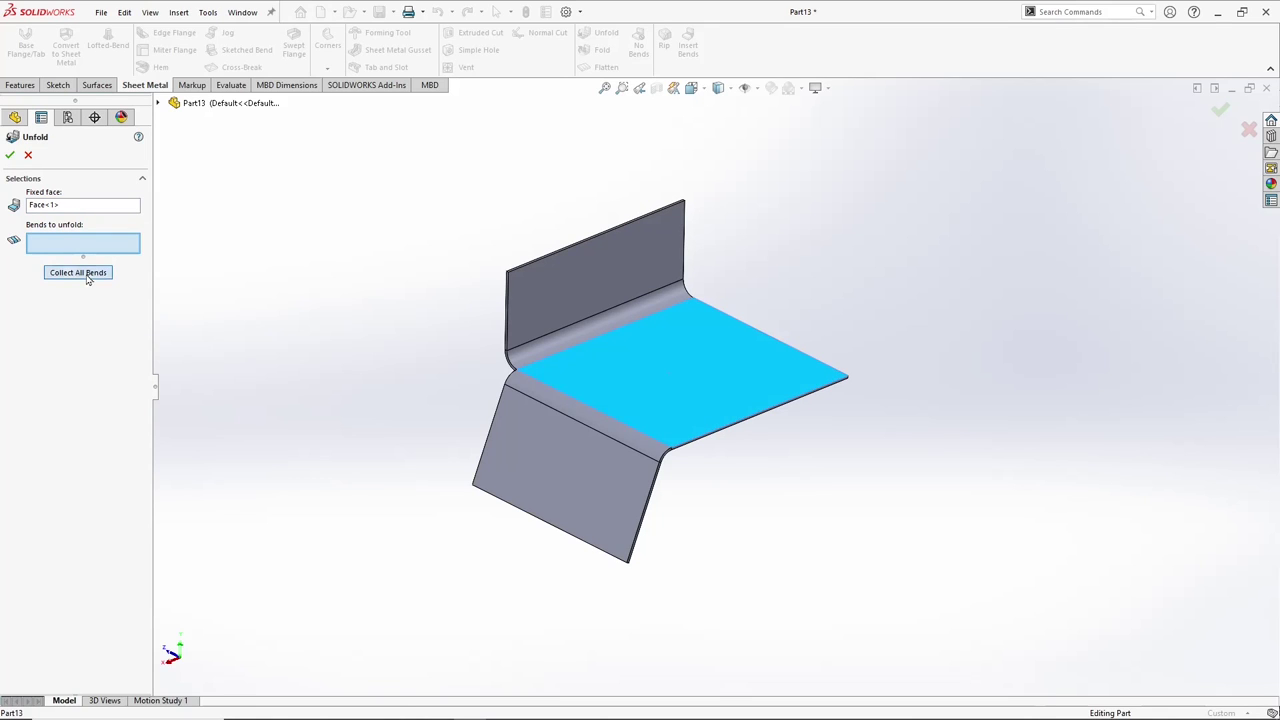
pyautogui.click(9, 155)
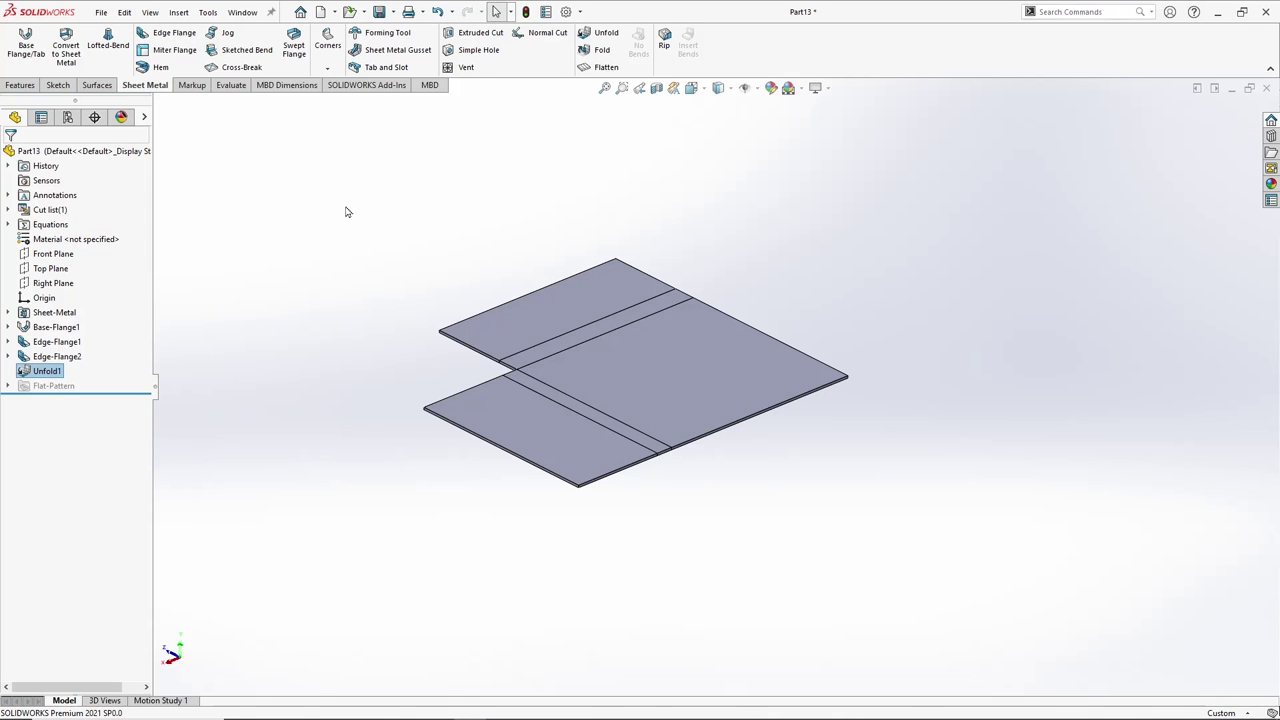
pyautogui.moveTo(380, 197)
pyautogui.mouseDown(button='middle')
pyautogui.moveTo(394, 183)
pyautogui.moveTo(234, 162)
pyautogui.mouseUp(button='middle')
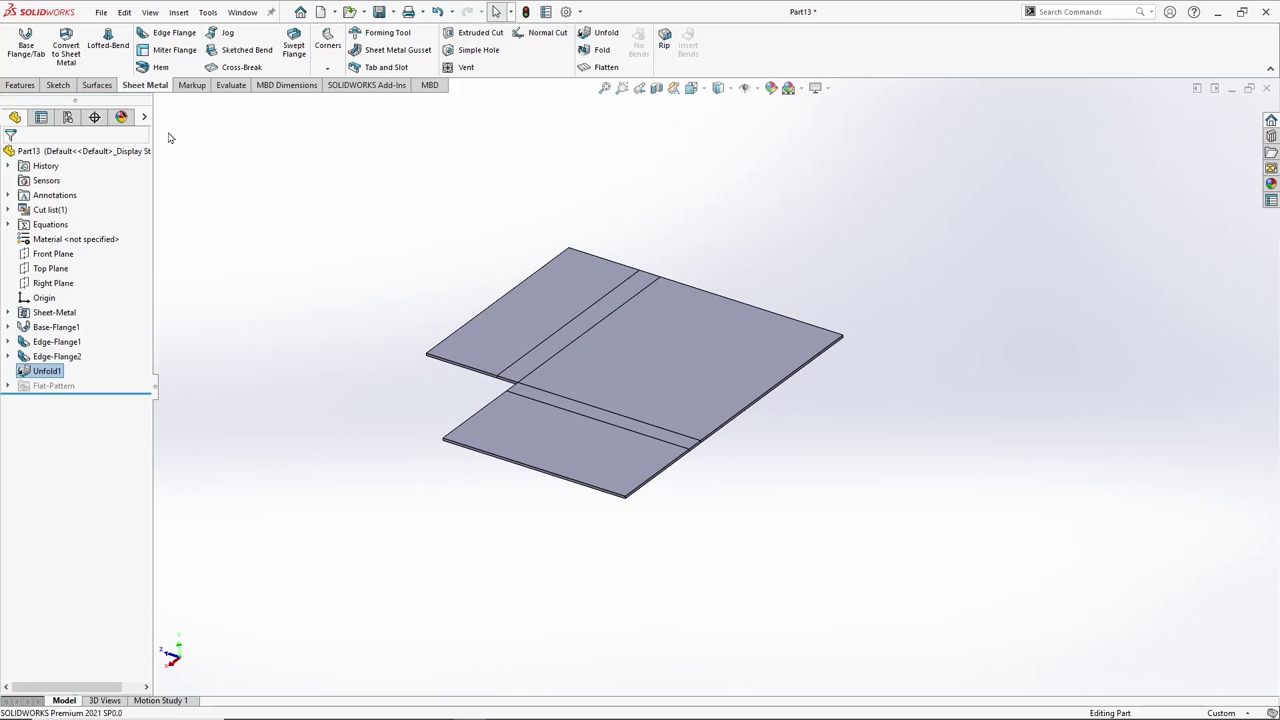
# Start a Fill Pattern bounded by all five flat faces, using a seed-cut hole.
pyautogui.click(22, 85)
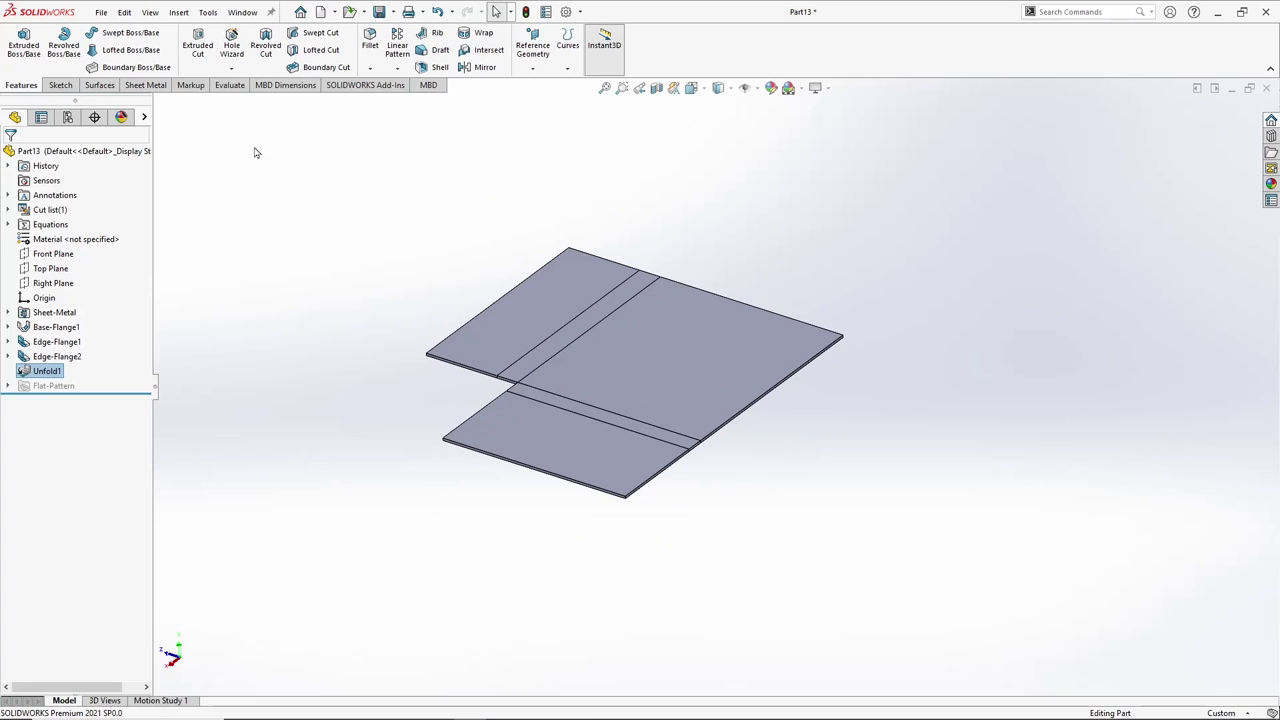
pyautogui.click(398, 68)
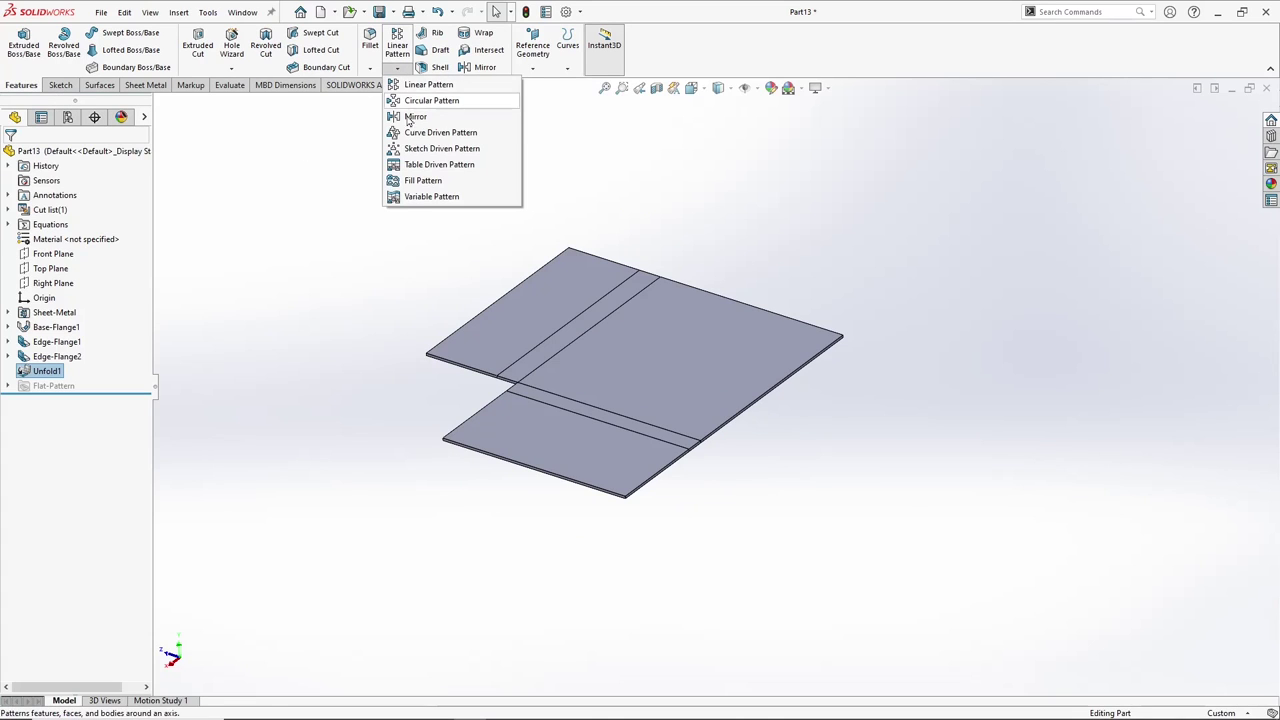
pyautogui.click(422, 180)
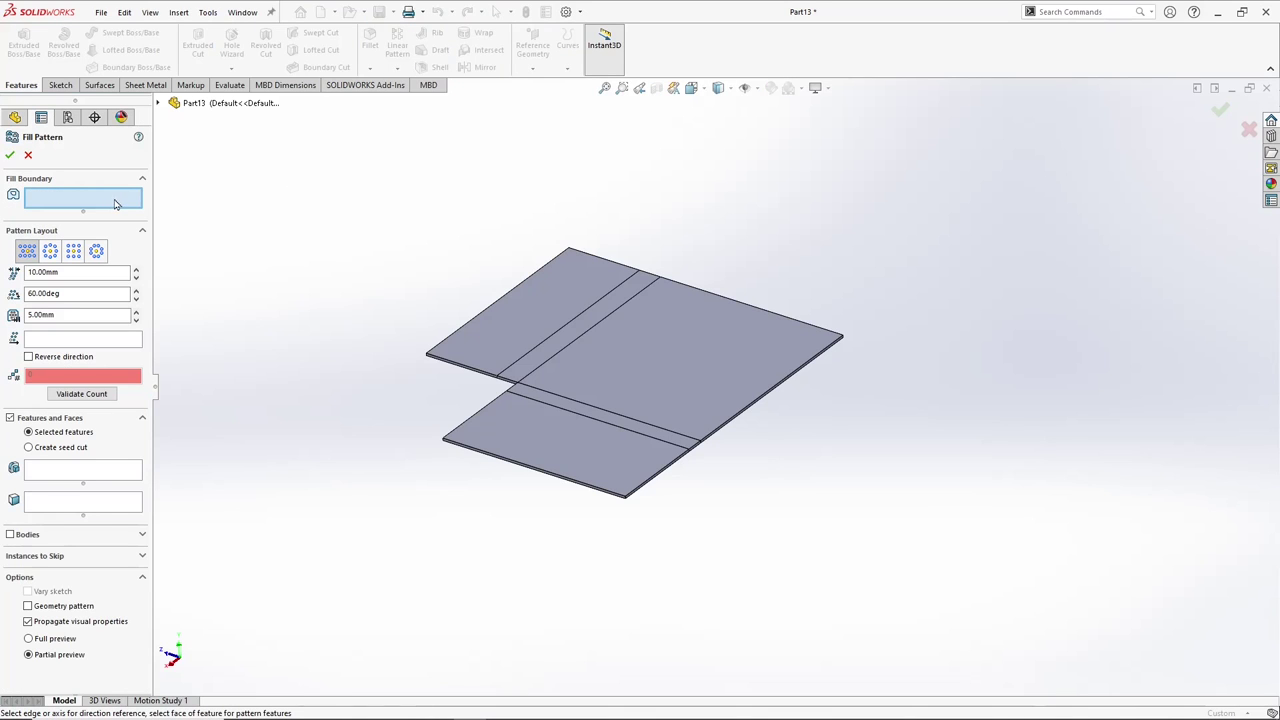
pyautogui.click(628, 357)
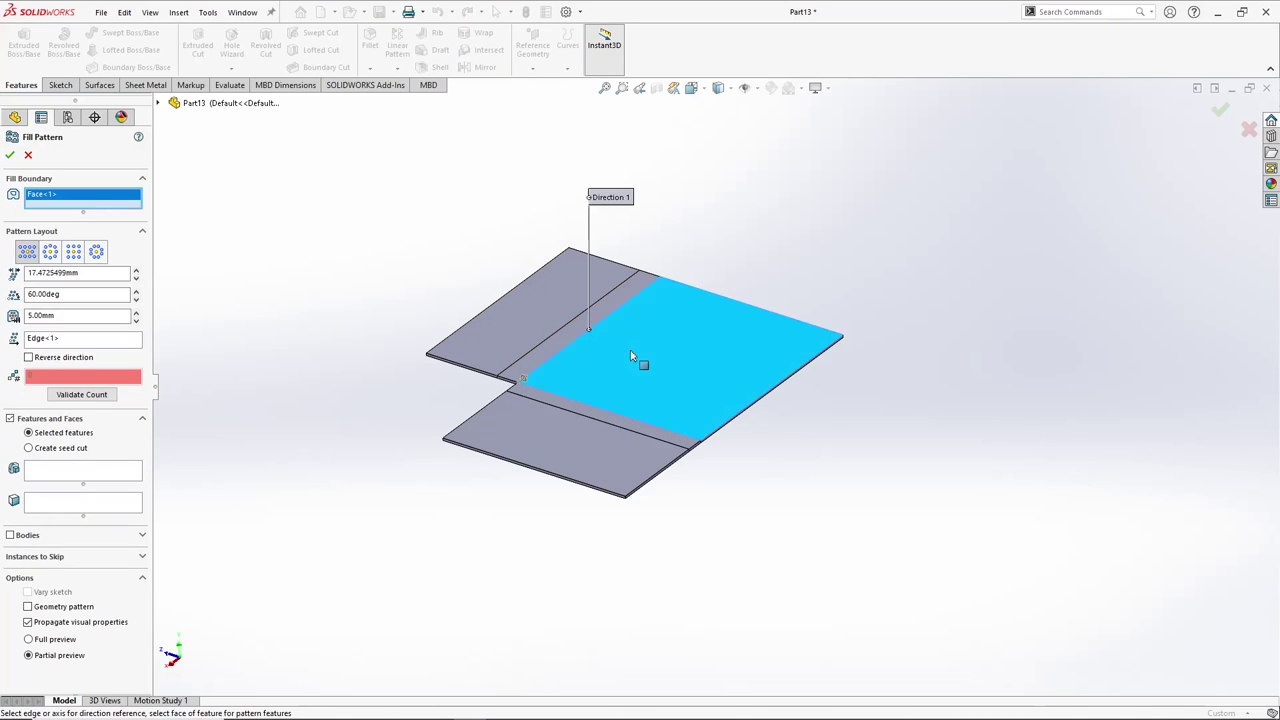
pyautogui.click(577, 345)
pyautogui.click(540, 331)
pyautogui.click(561, 398)
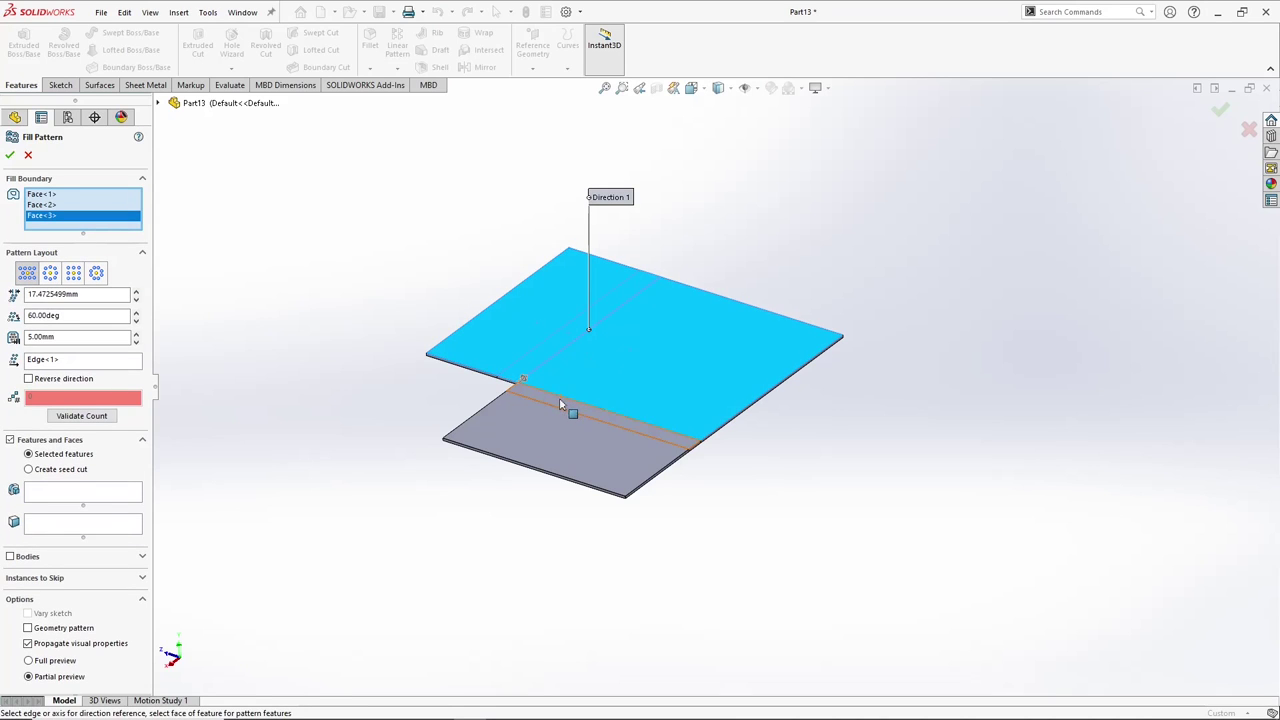
pyautogui.click(548, 432)
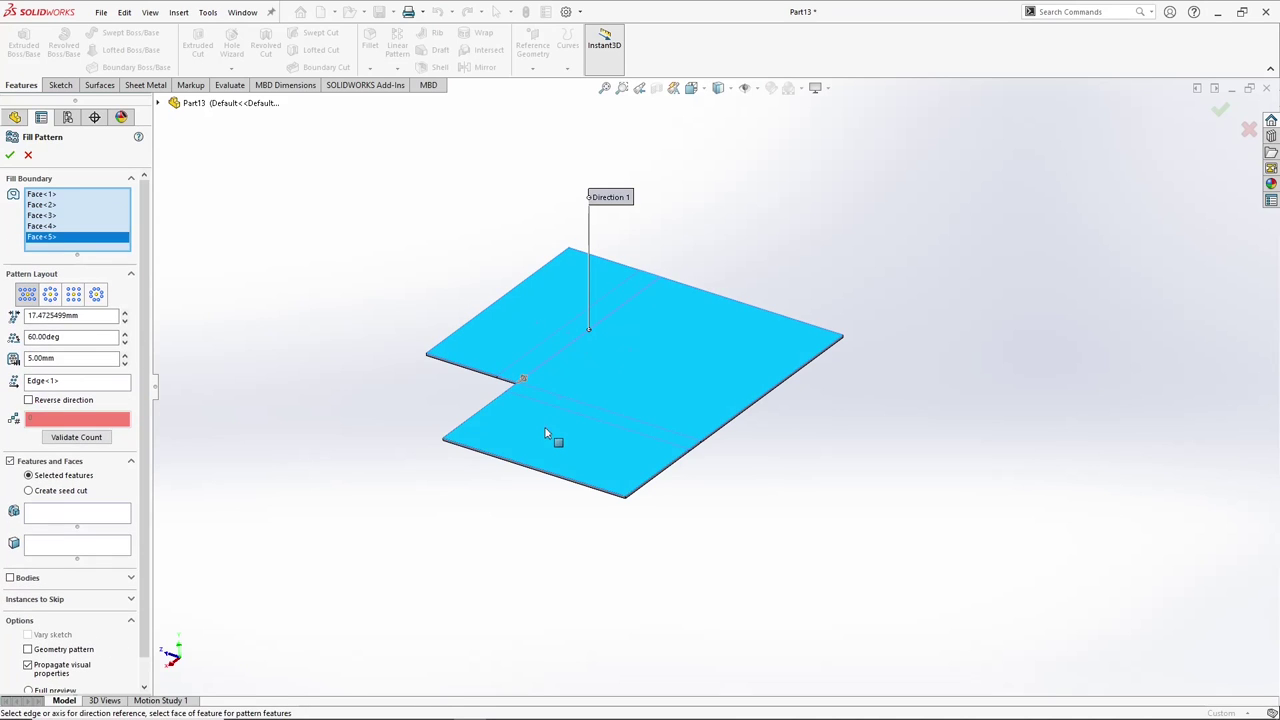
pyautogui.scroll(-2, 146, 426)
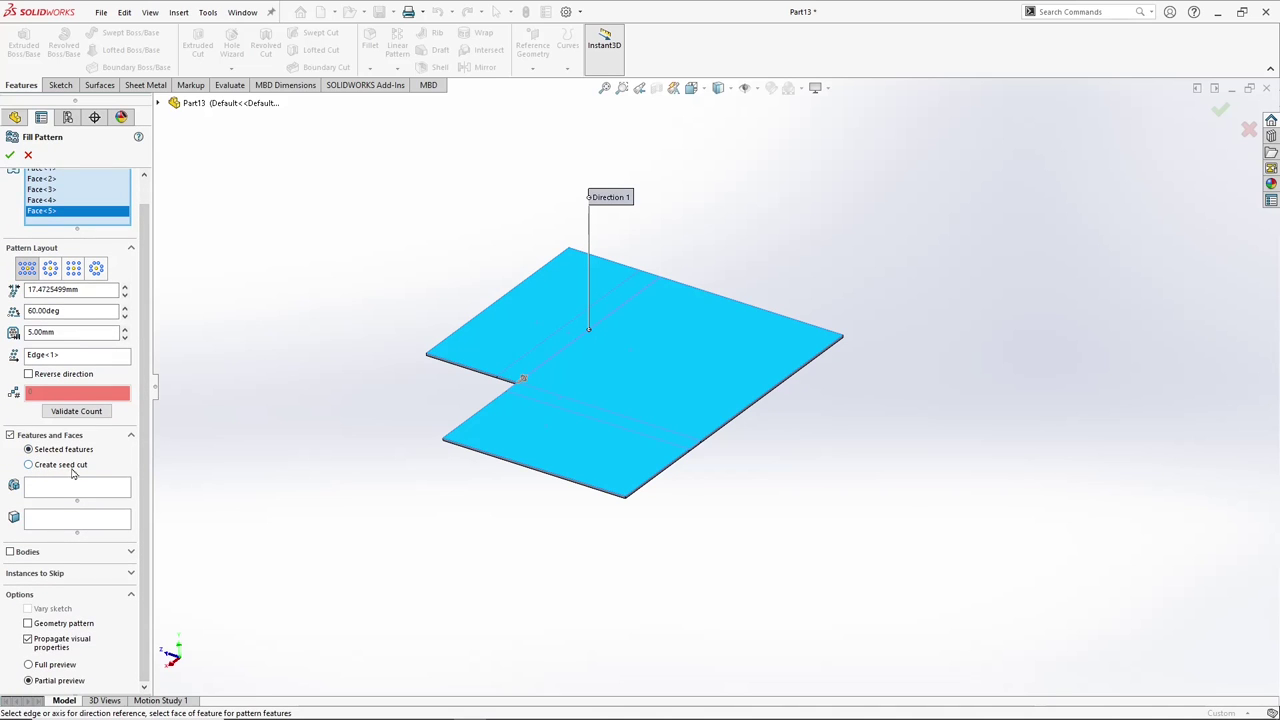
pyautogui.click(29, 465)
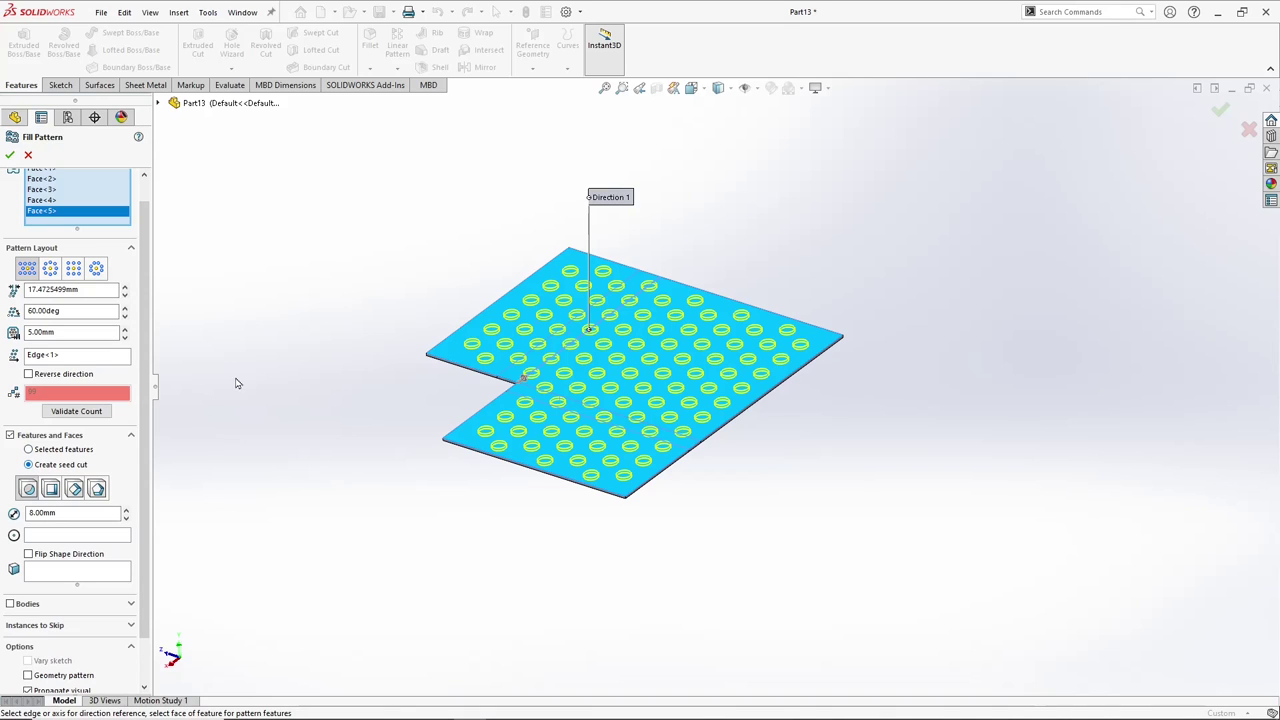
# Set the seed hole diameter to 3 mm and instance spacing to 5 mm.
pyautogui.moveTo(56, 513); pyautogui.dragTo(44, 515)
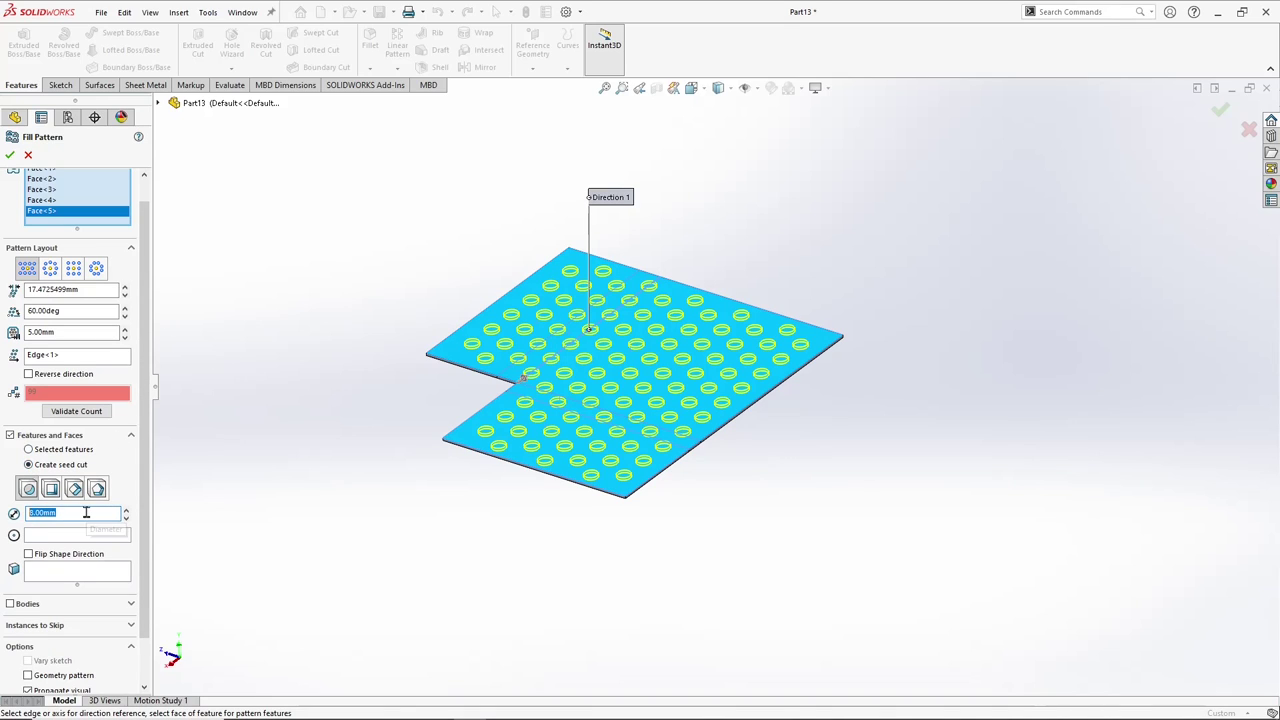
pyautogui.write('3')
pyautogui.press('Return')
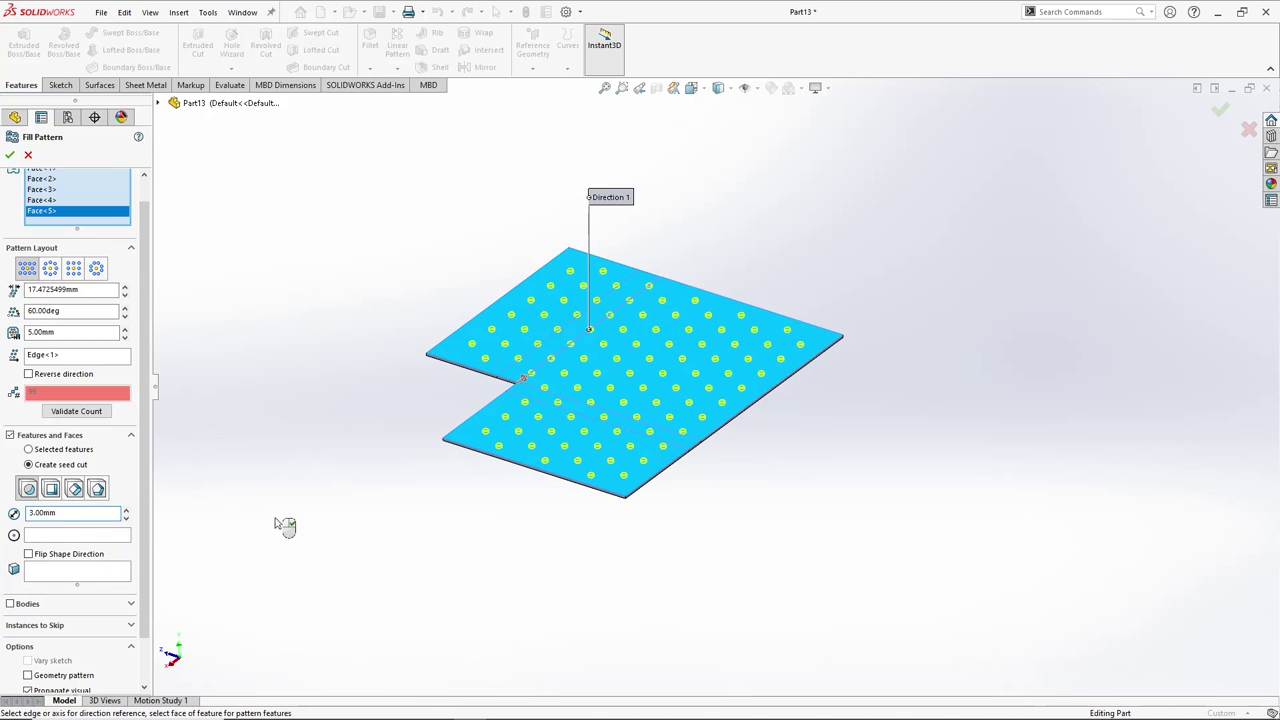
pyautogui.moveTo(293, 402); pyautogui.dragTo(266, 507, button='middle')
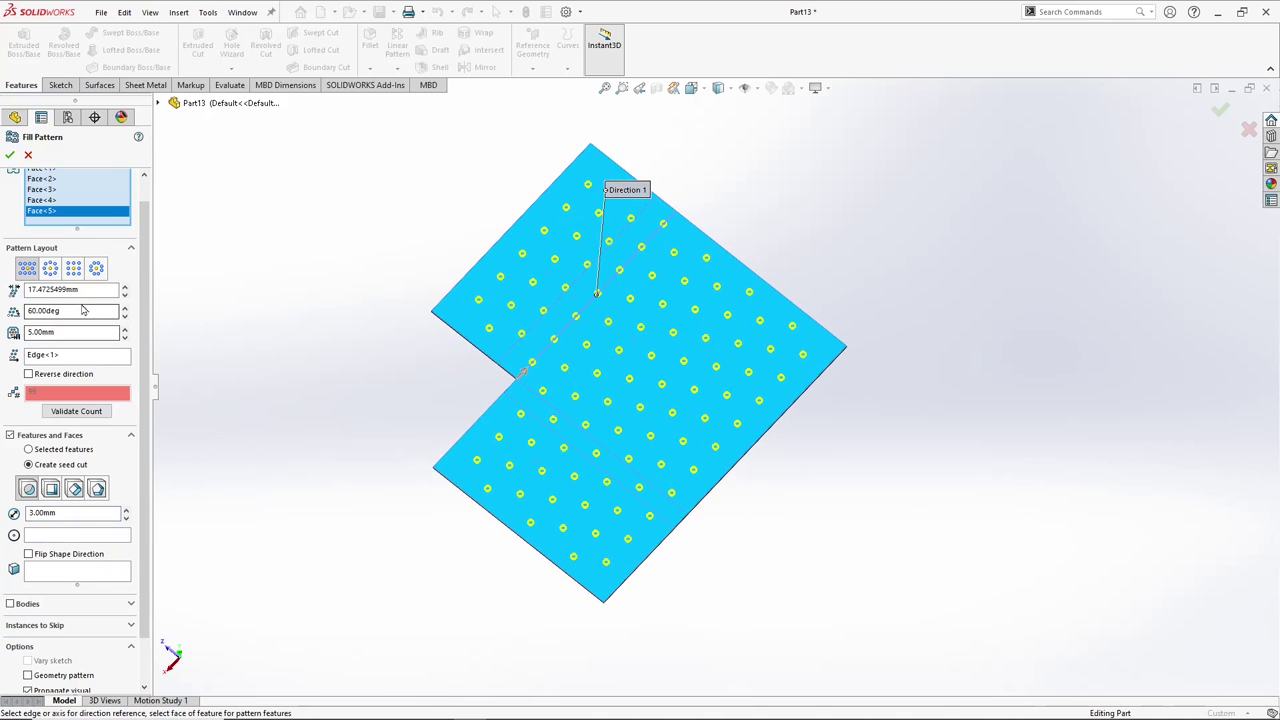
pyautogui.click(92, 290)
pyautogui.doubleClick(36, 290)
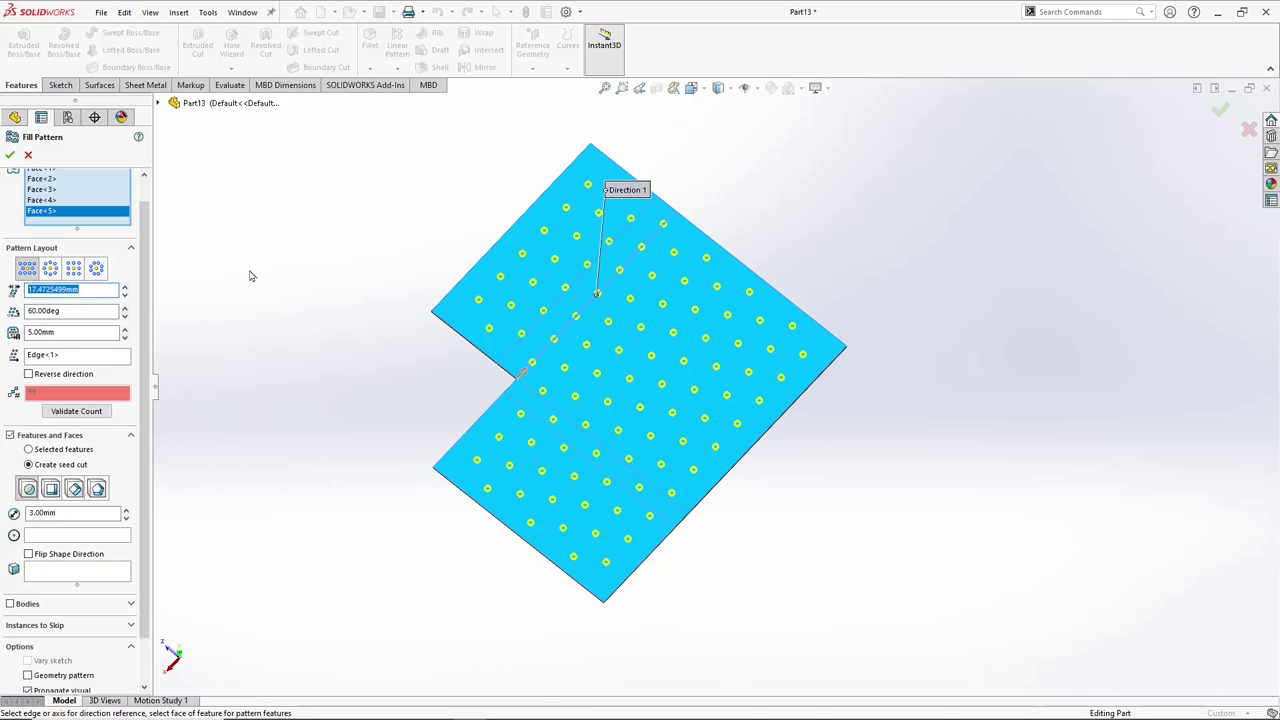
pyautogui.write('5')
pyautogui.press('Return')
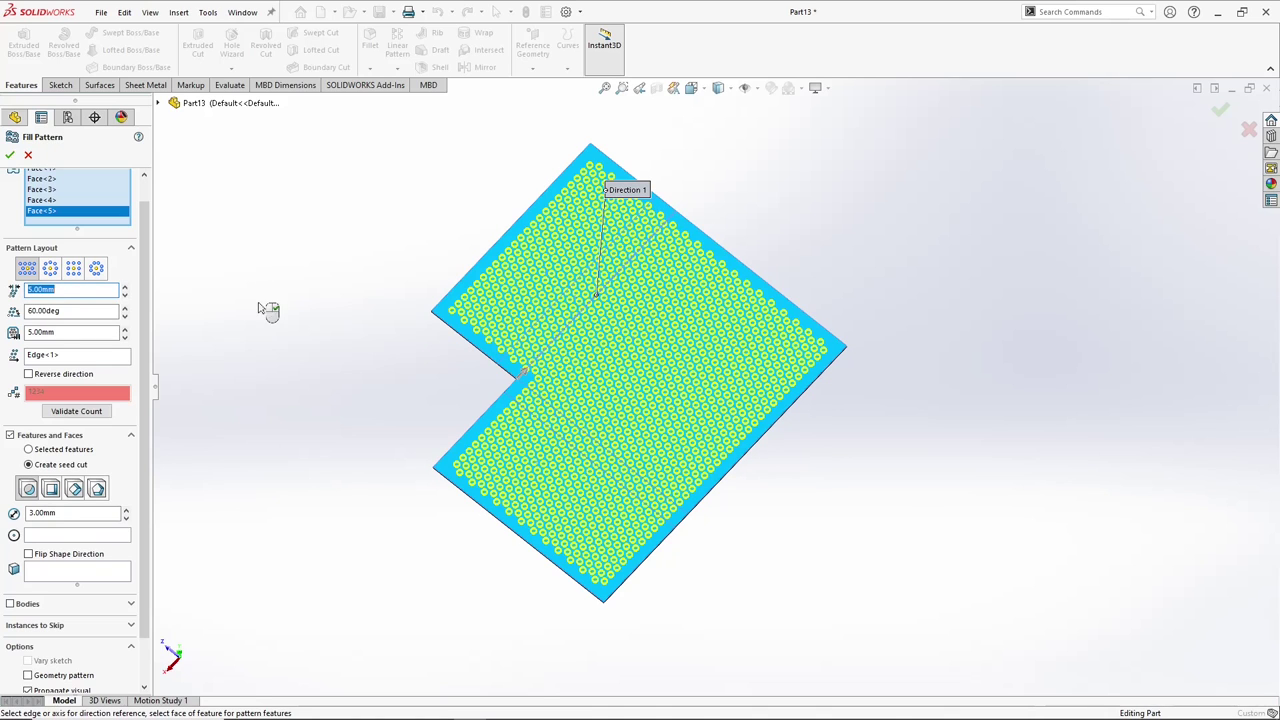
pyautogui.moveTo(296, 302); pyautogui.dragTo(276, 316, button='middle')
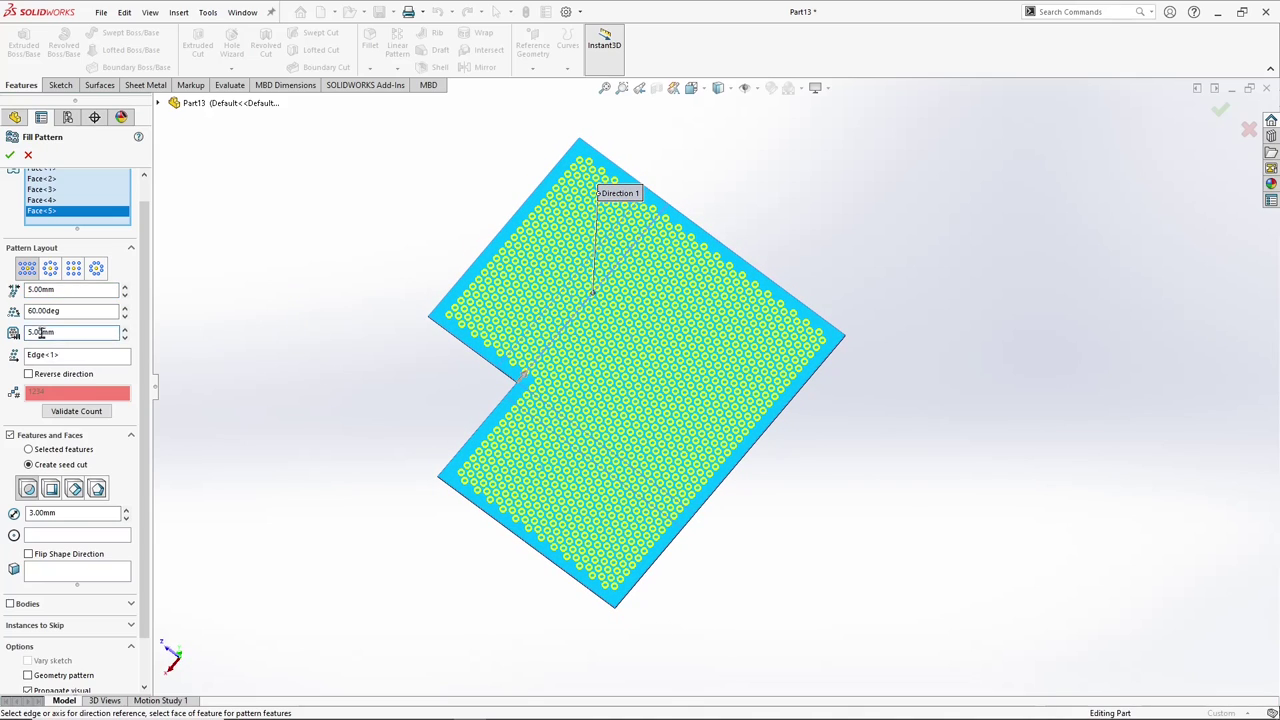
# Set the fill pattern margin to 5 mm.
pyautogui.moveTo(61, 335); pyautogui.dragTo(26, 333)
pyautogui.write('3')
pyautogui.press('Return')
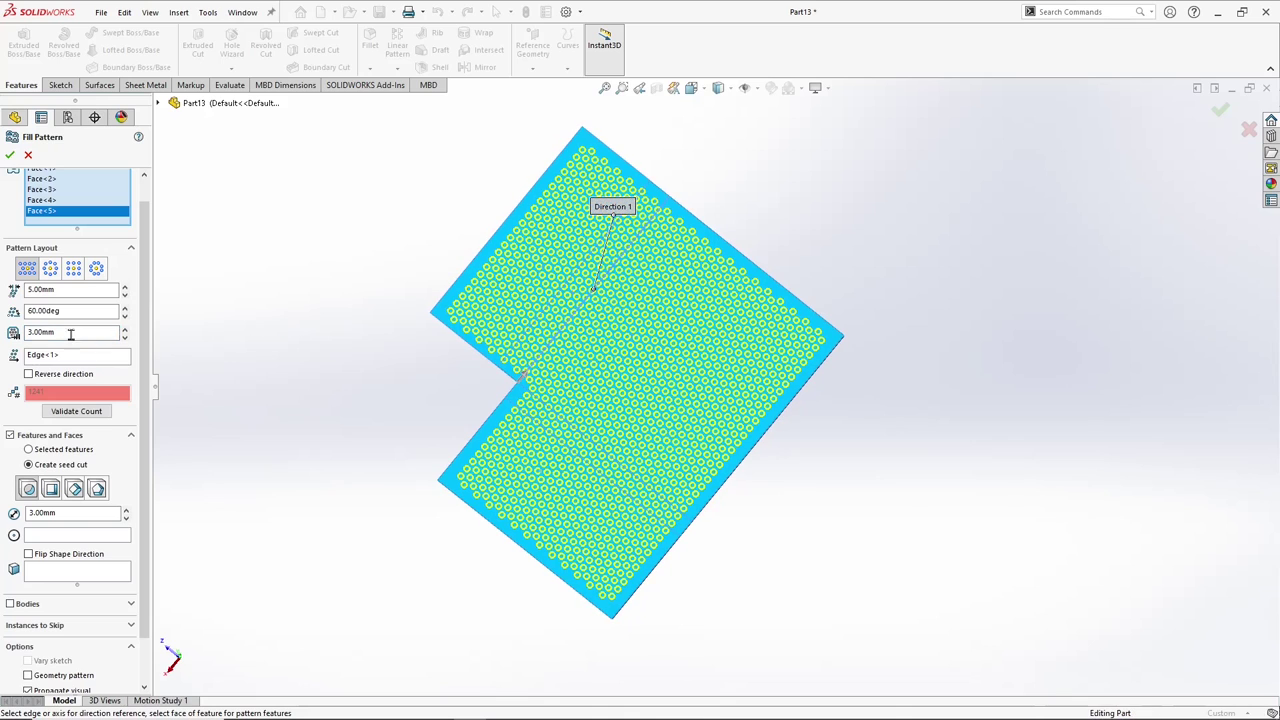
pyautogui.moveTo(58, 333); pyautogui.dragTo(25, 332)
pyautogui.write('5')
pyautogui.press('Return')
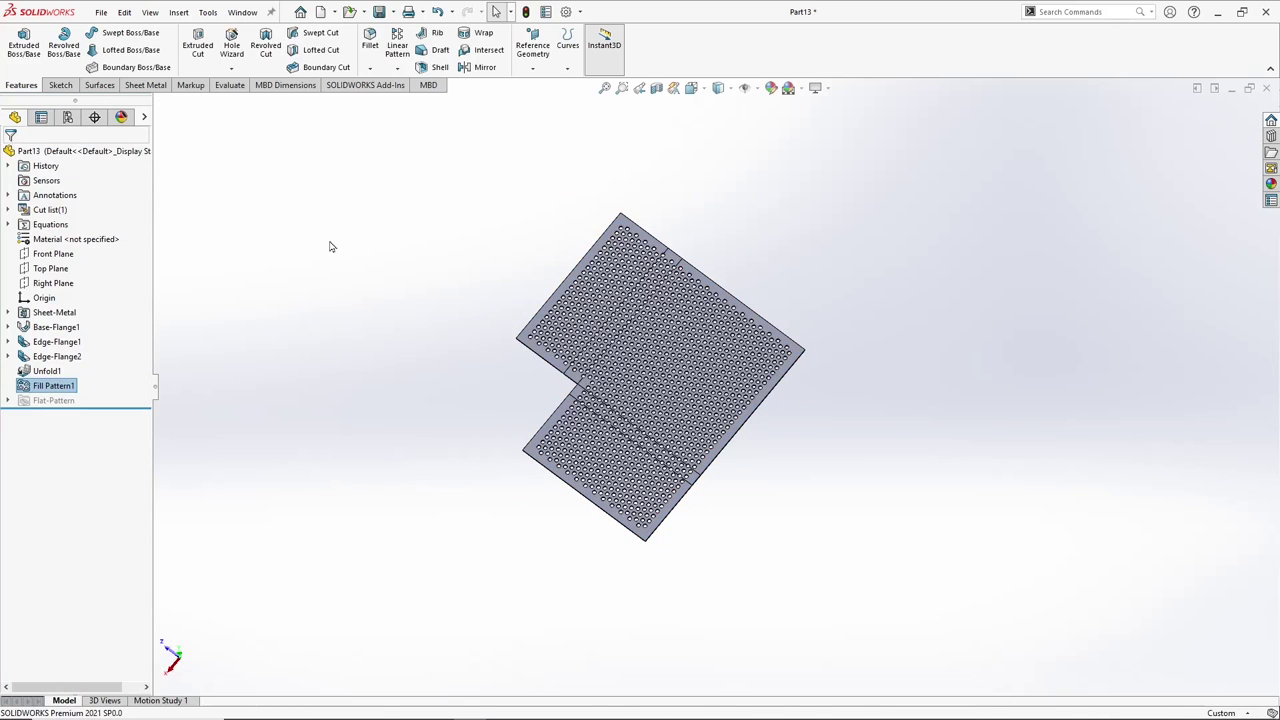
# Zoom in to inspect the holes, fit the flat plate, and show the Sheet Metal tools.
pyautogui.scroll(-3, 585, 395)
pyautogui.scroll(-3, 634, 366)
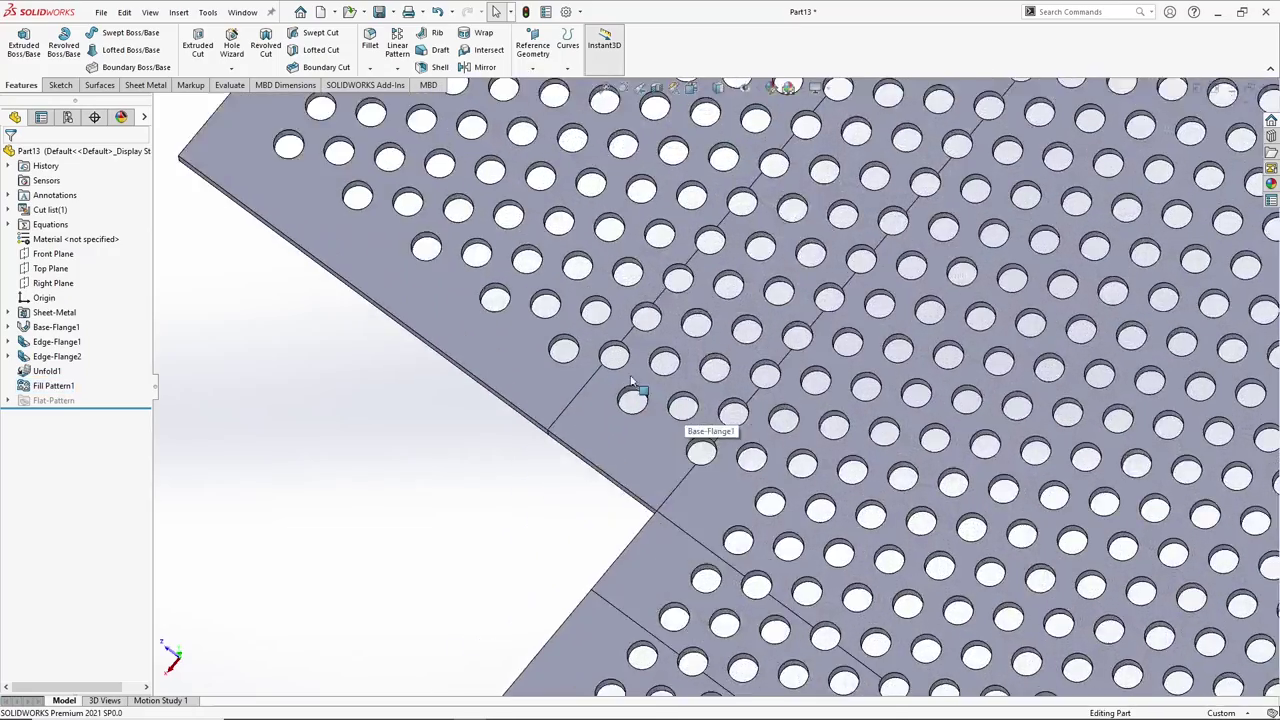
pyautogui.scroll(-1, 634, 366)
pyautogui.scroll(-3, 760, 257)
pyautogui.scroll(5, 760, 257)
pyautogui.scroll(5, 777, 320)
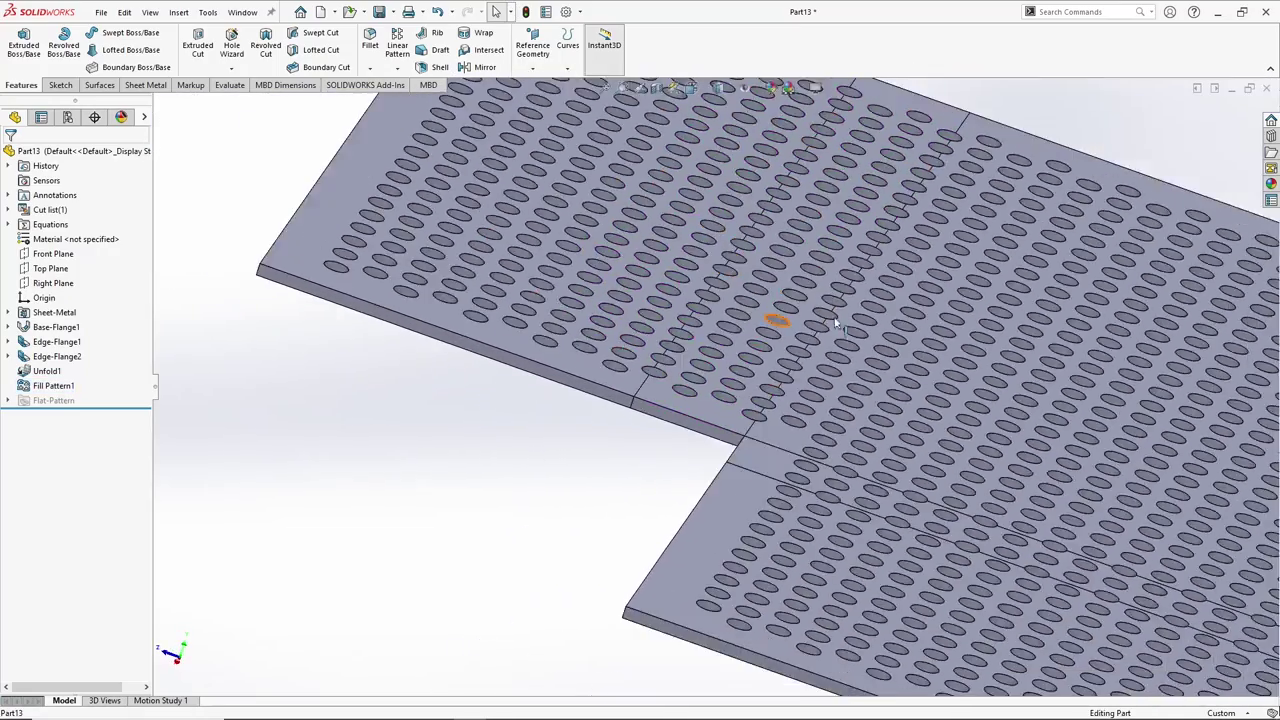
pyautogui.moveTo(777, 320)
pyautogui.mouseDown(button='middle')
pyautogui.moveTo(609, 200)
pyautogui.moveTo(690, 338)
pyautogui.moveTo(569, 306)
pyautogui.moveTo(700, 350)
pyautogui.mouseUp(button='middle')
pyautogui.scroll(-2, 786, 372)
pyautogui.press('f')
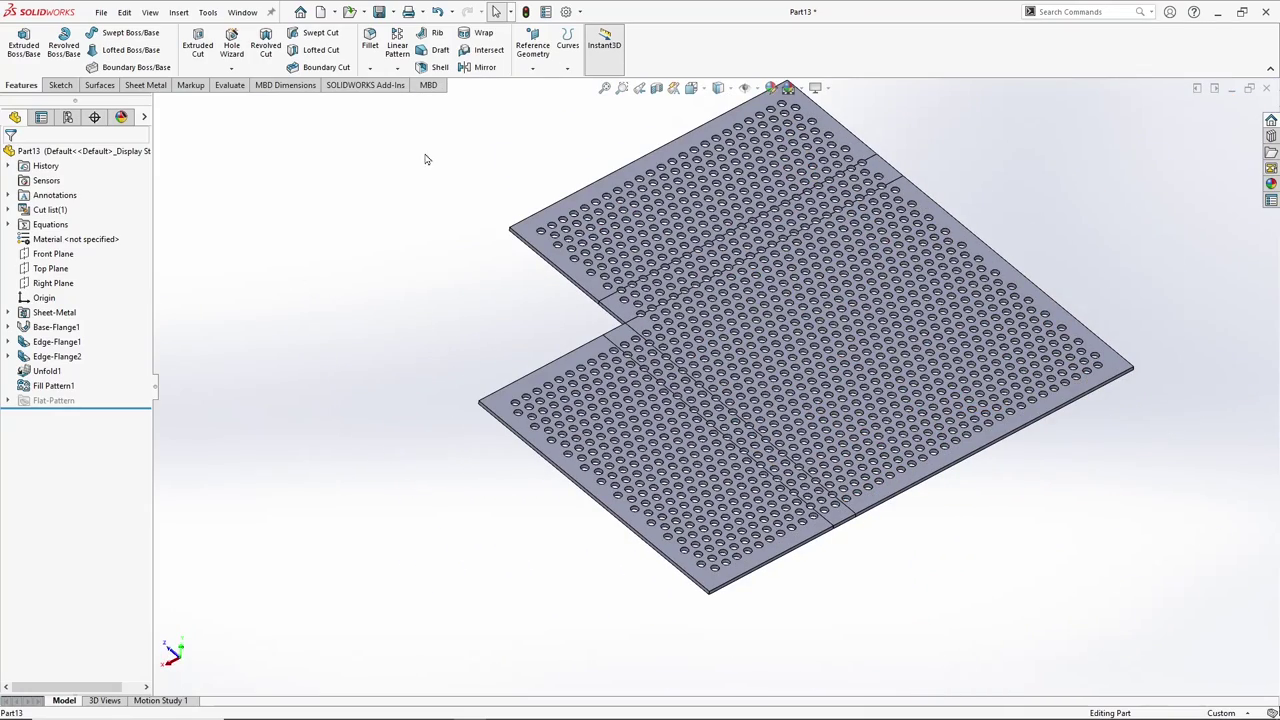
pyautogui.click(146, 86)
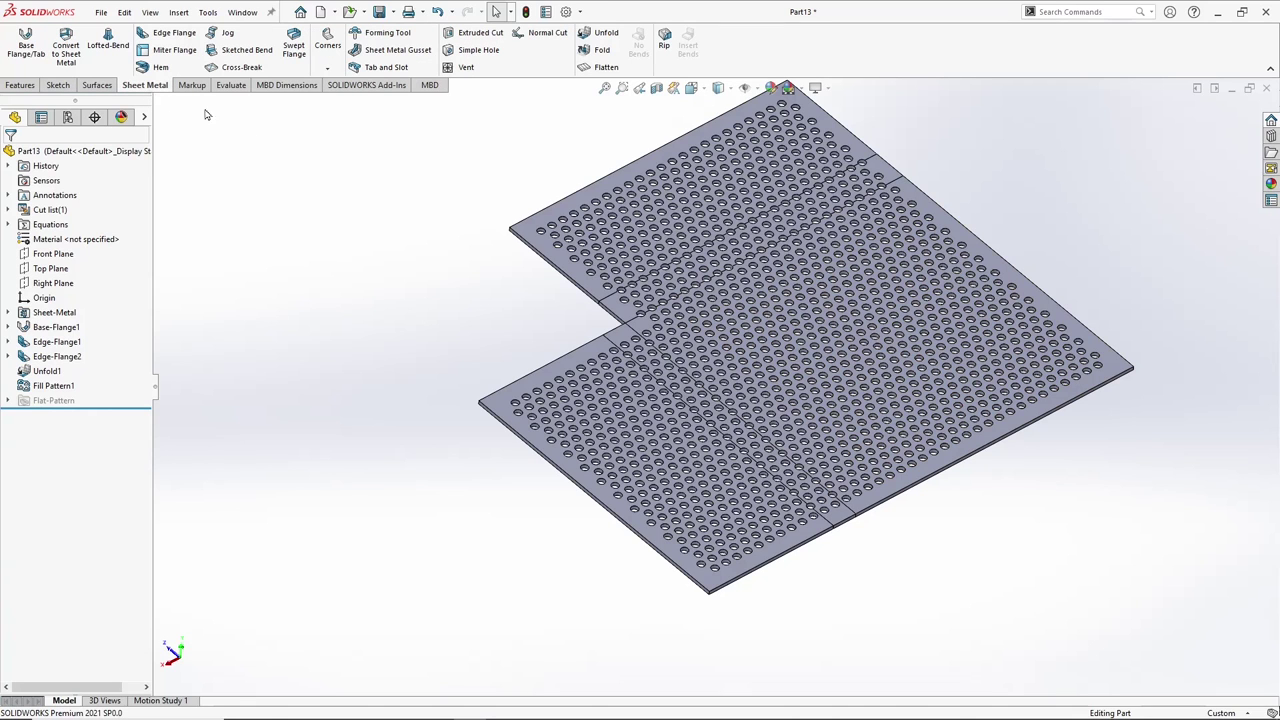
pyautogui.press('f')
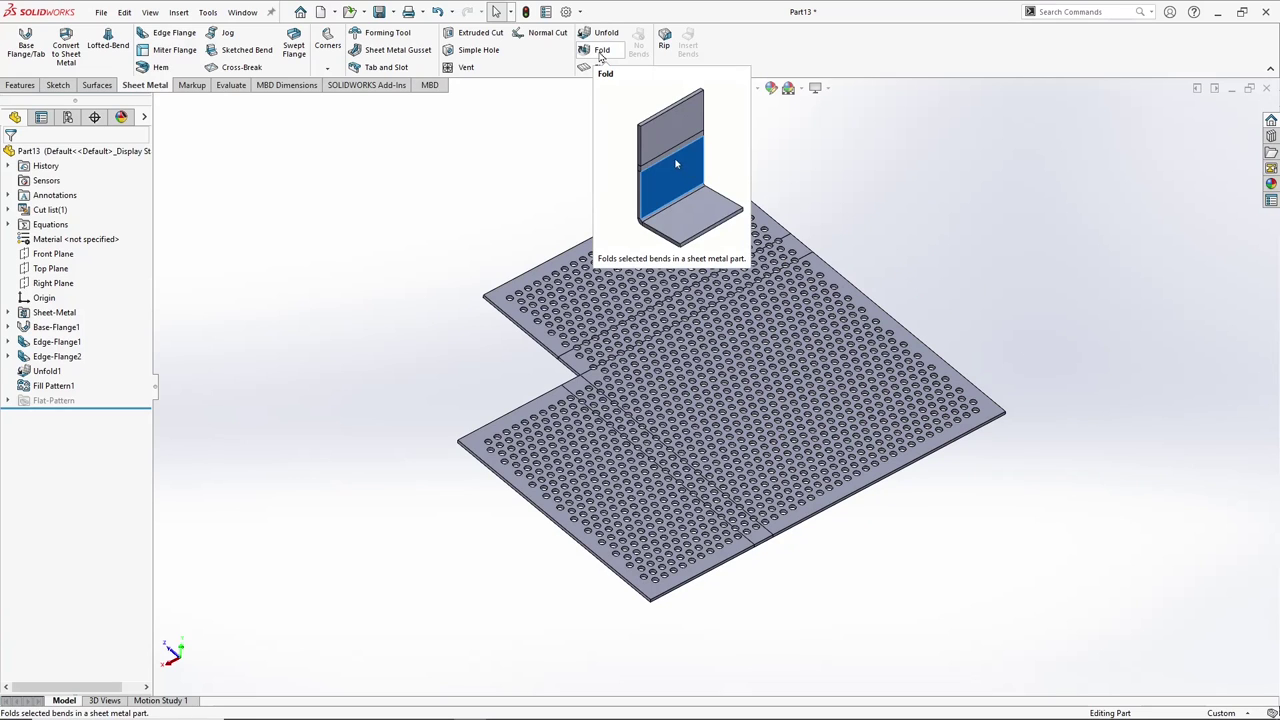
# Refold all bends of the perforated flat into Fold1.
pyautogui.click(600, 56)
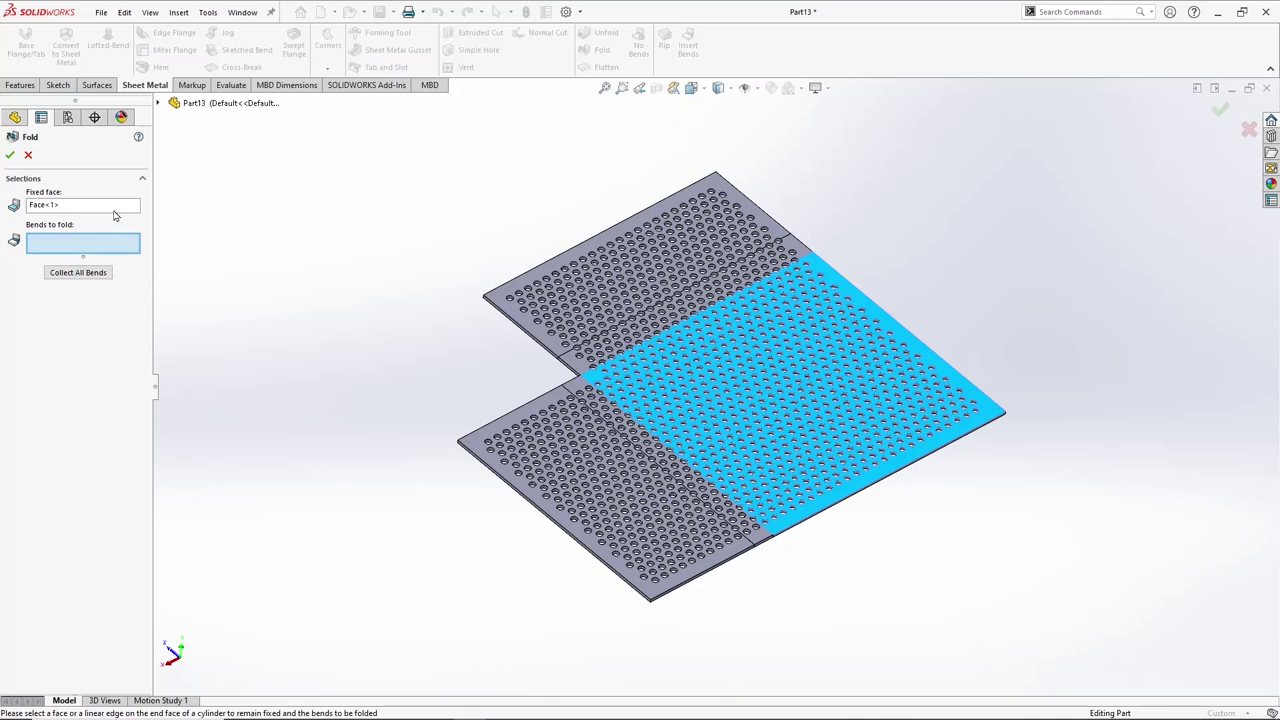
pyautogui.click(80, 272)
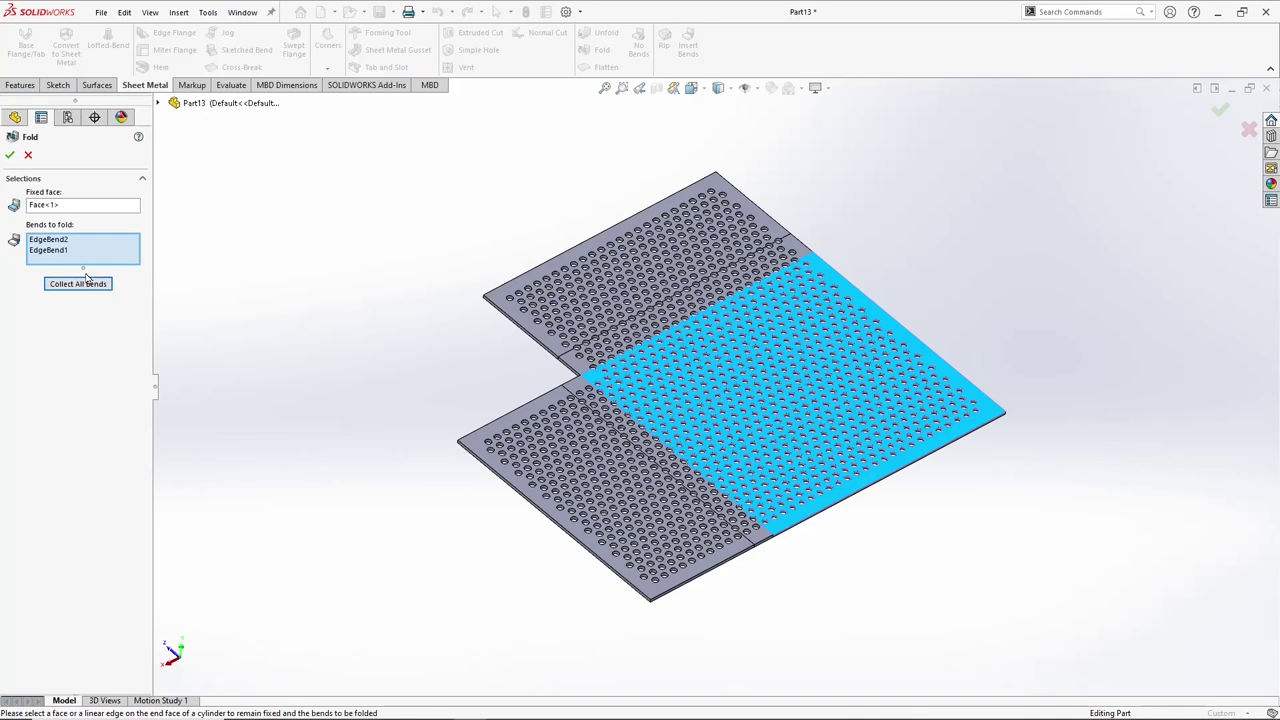
pyautogui.click(10, 155)
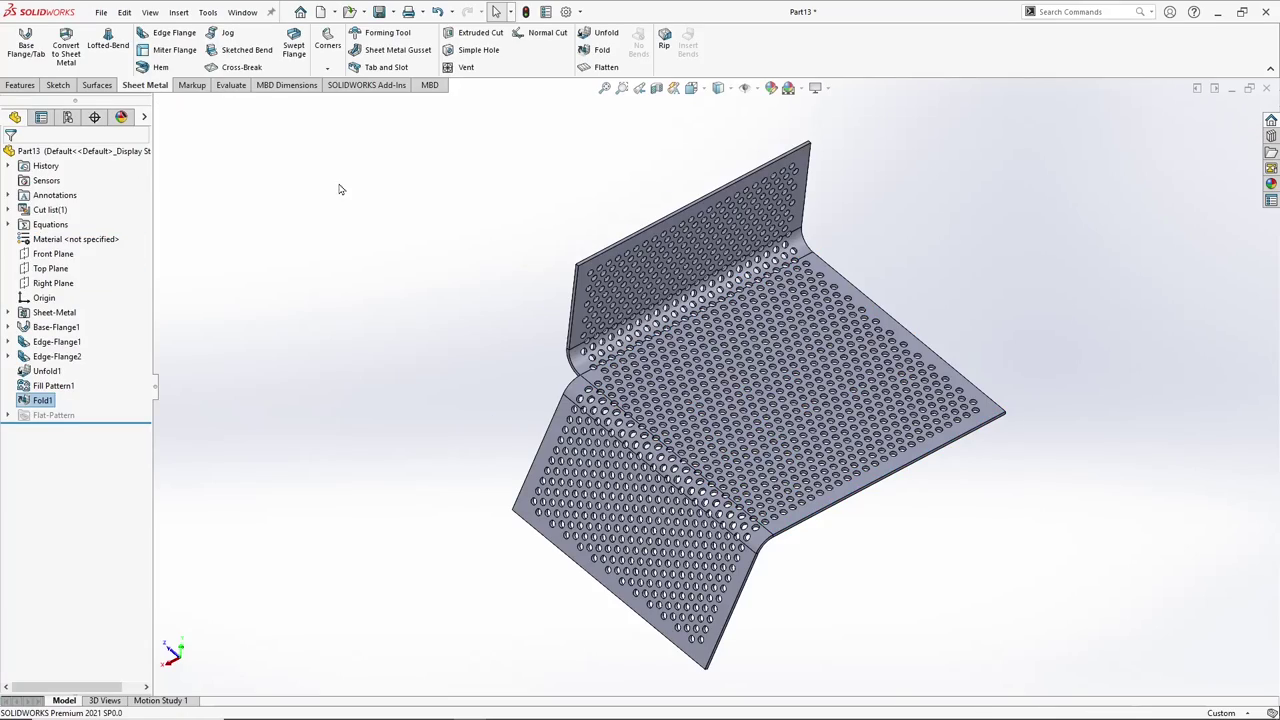
pyautogui.moveTo(884, 349); pyautogui.dragTo(857, 251, button='middle')
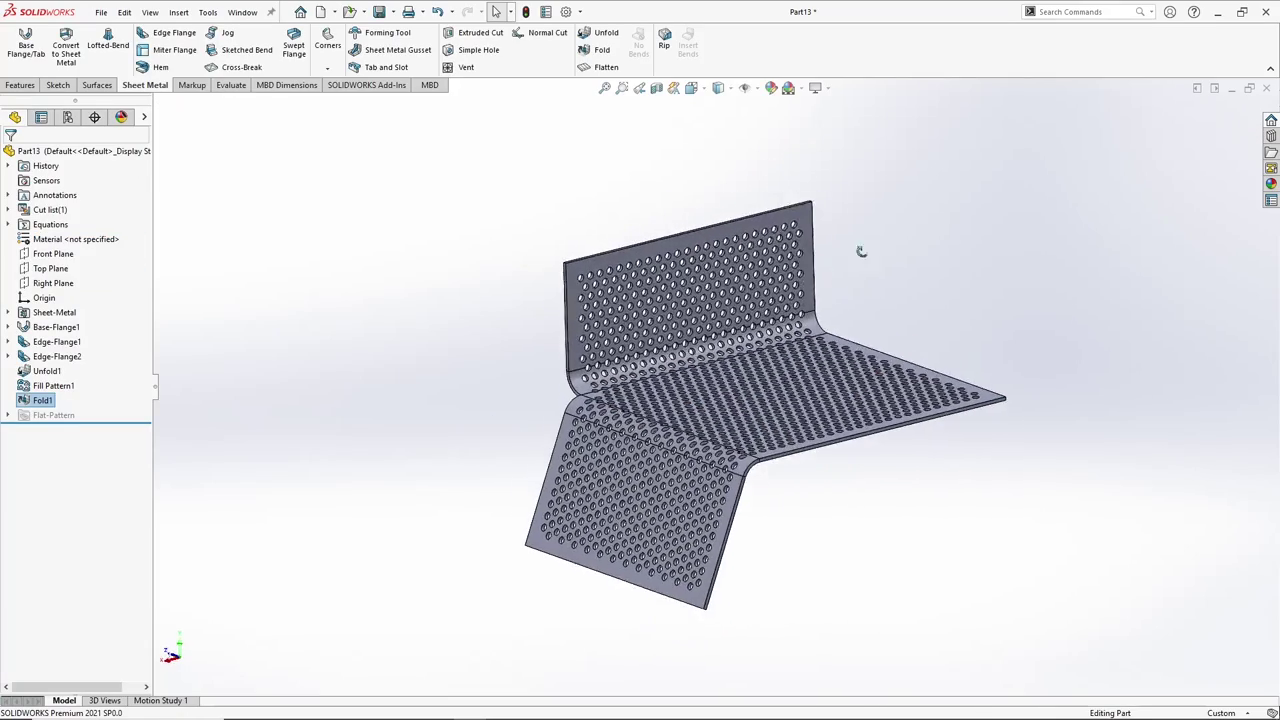
pyautogui.scroll(-3, 636, 392)
pyautogui.scroll(-2, 636, 392)
pyautogui.scroll(-2, 657, 409)
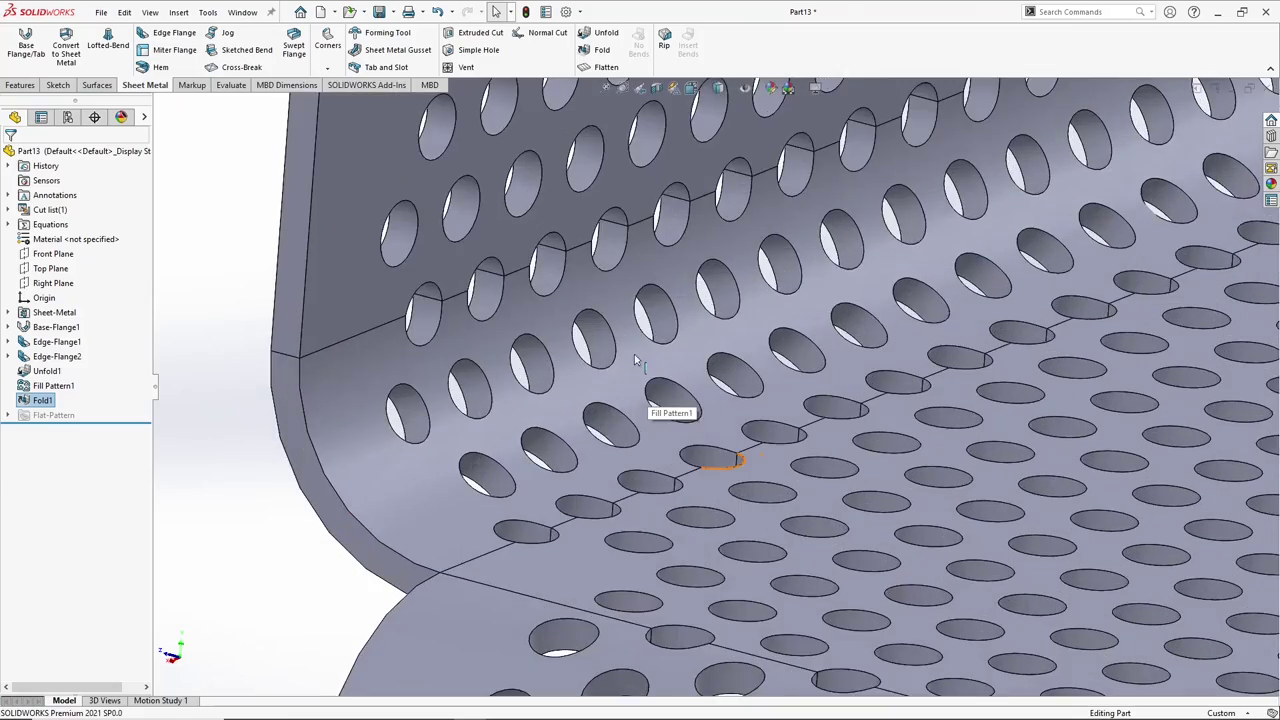
pyautogui.scroll(-3, 660, 405)
pyautogui.scroll(-2, 691, 309)
pyautogui.scroll(3, 705, 301)
pyautogui.scroll(3, 780, 340)
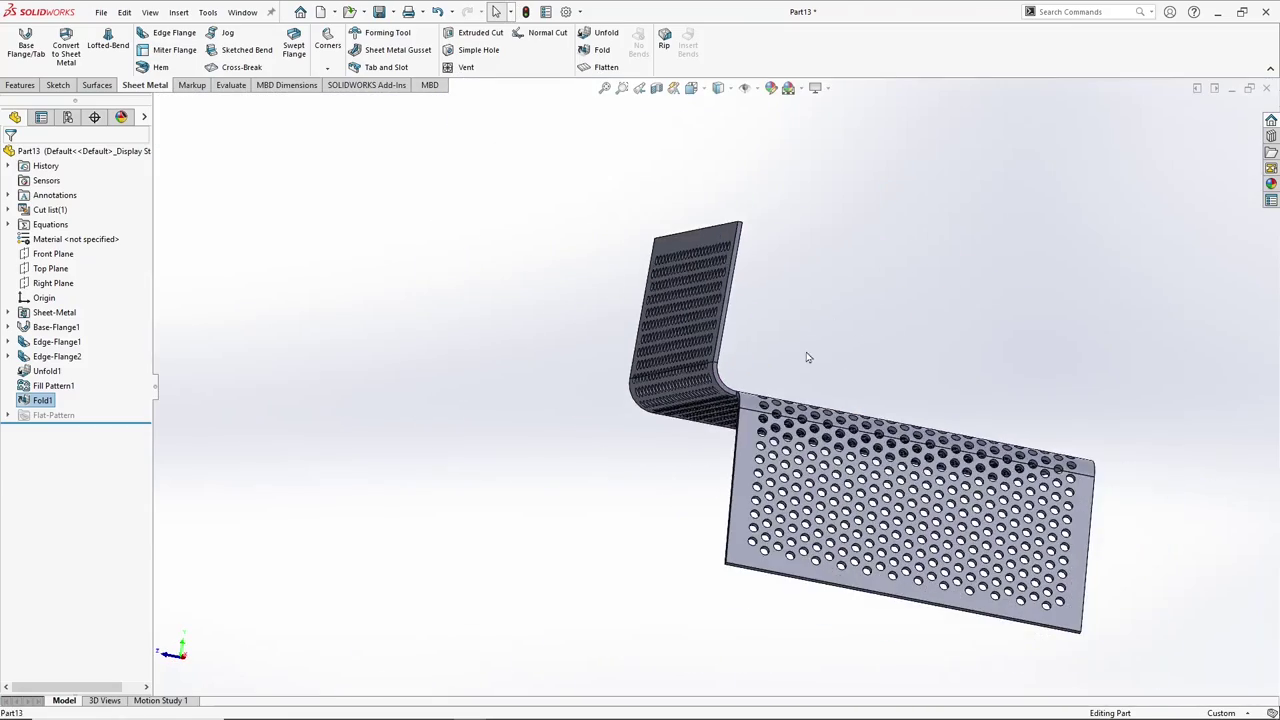
pyautogui.moveTo(806, 357)
pyautogui.mouseDown(button='middle')
pyautogui.moveTo(706, 367)
pyautogui.moveTo(760, 300)
pyautogui.mouseUp(button='middle')
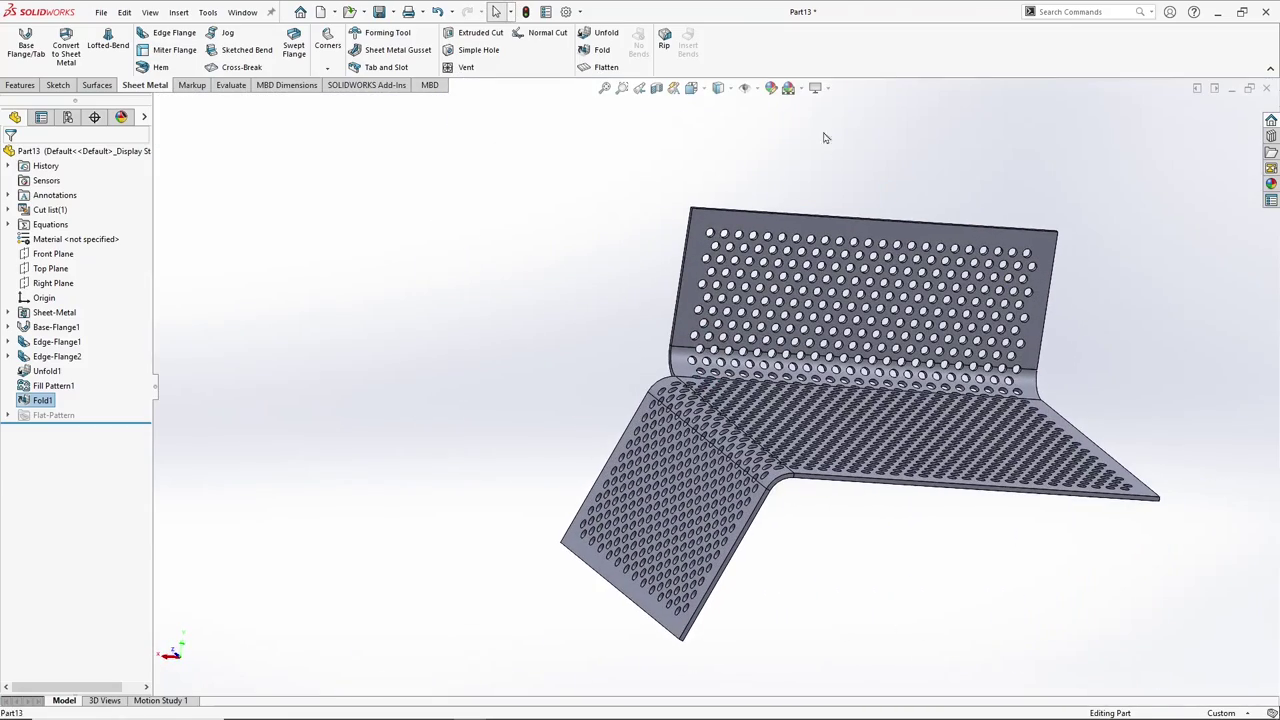
# Apply the Plain White scene and orbit to inspect the folded part.
pyautogui.click(799, 88)
pyautogui.click(806, 122)
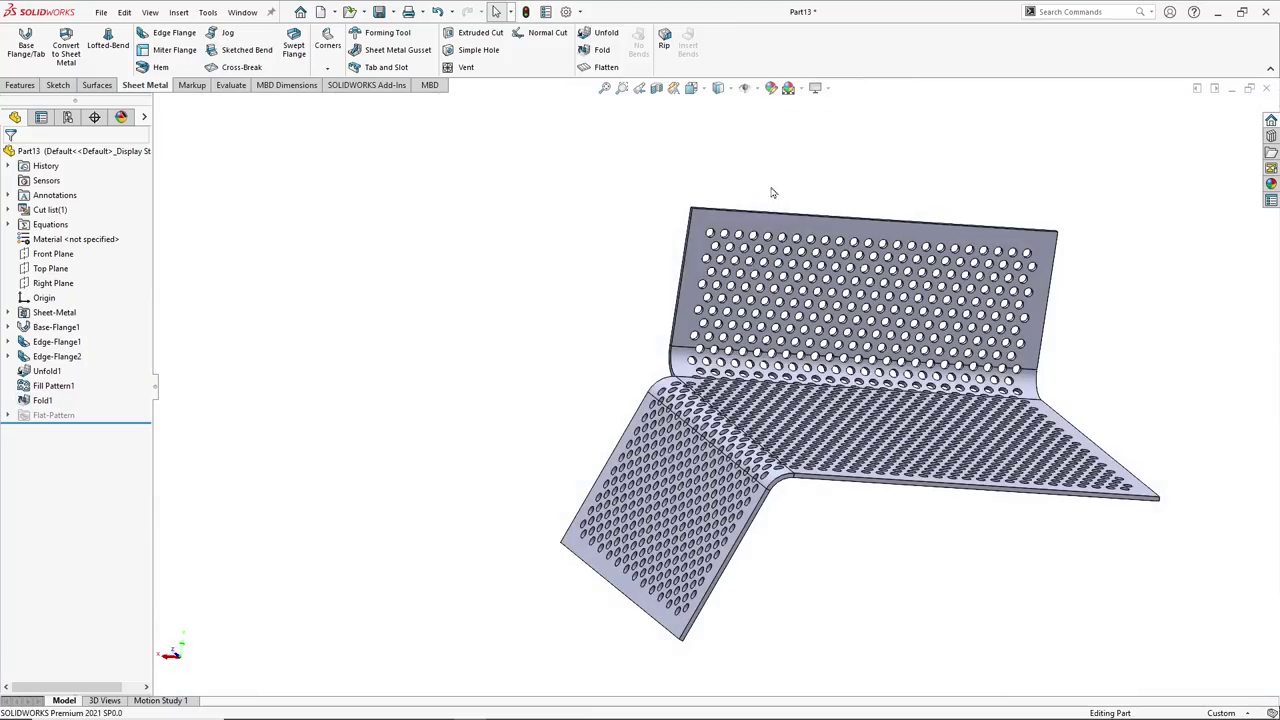
pyautogui.moveTo(771, 191)
pyautogui.mouseDown(button='middle')
pyautogui.moveTo(606, 374)
pyautogui.moveTo(762, 460)
pyautogui.mouseUp(button='middle')
pyautogui.scroll(-2, 762, 460)
pyautogui.scroll(-2, 745, 440)
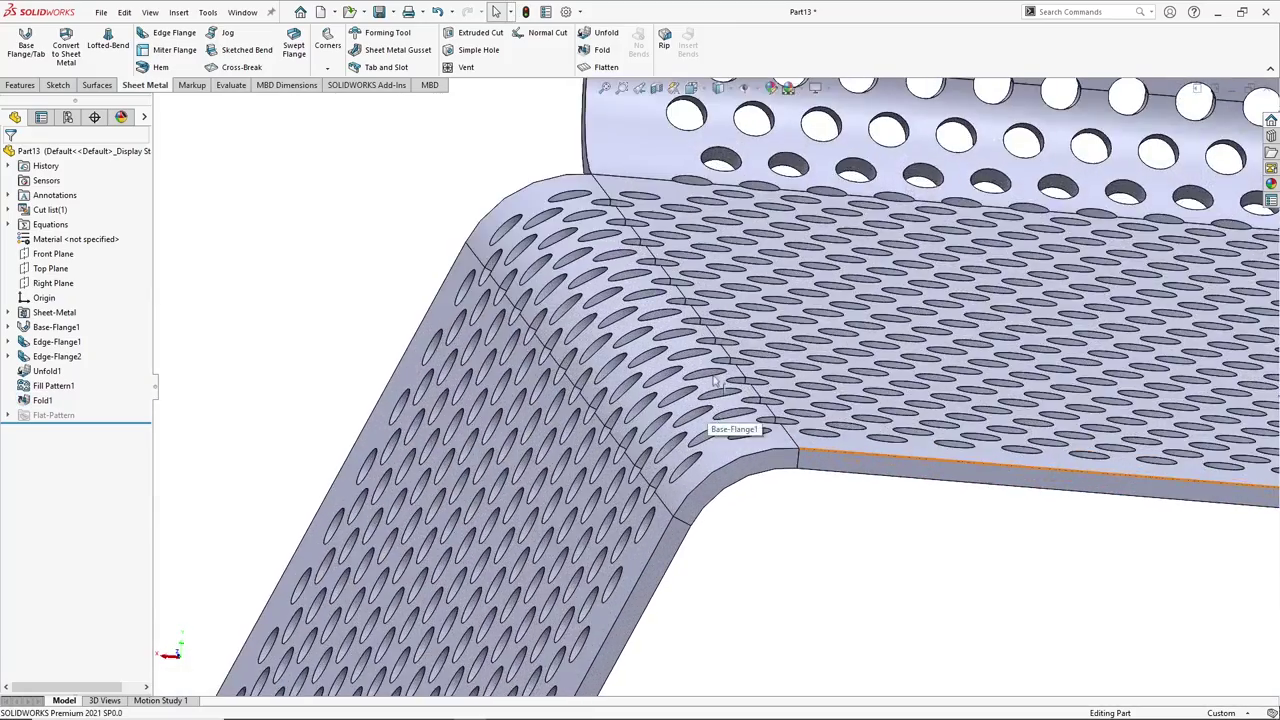
pyautogui.scroll(2, 737, 428)
pyautogui.scroll(1, 700, 371)
pyautogui.moveTo(700, 383)
pyautogui.mouseDown(button='middle')
pyautogui.moveTo(771, 371)
pyautogui.moveTo(728, 480)
pyautogui.mouseUp(button='middle')
pyautogui.scroll(2, 801, 306)
pyautogui.moveTo(805, 309)
pyautogui.mouseDown(button='middle')
pyautogui.moveTo(815, 218)
pyautogui.moveTo(807, 241)
pyautogui.mouseUp(button='middle')
pyautogui.scroll(-2, 812, 285)
pyautogui.scroll(2, 808, 270)
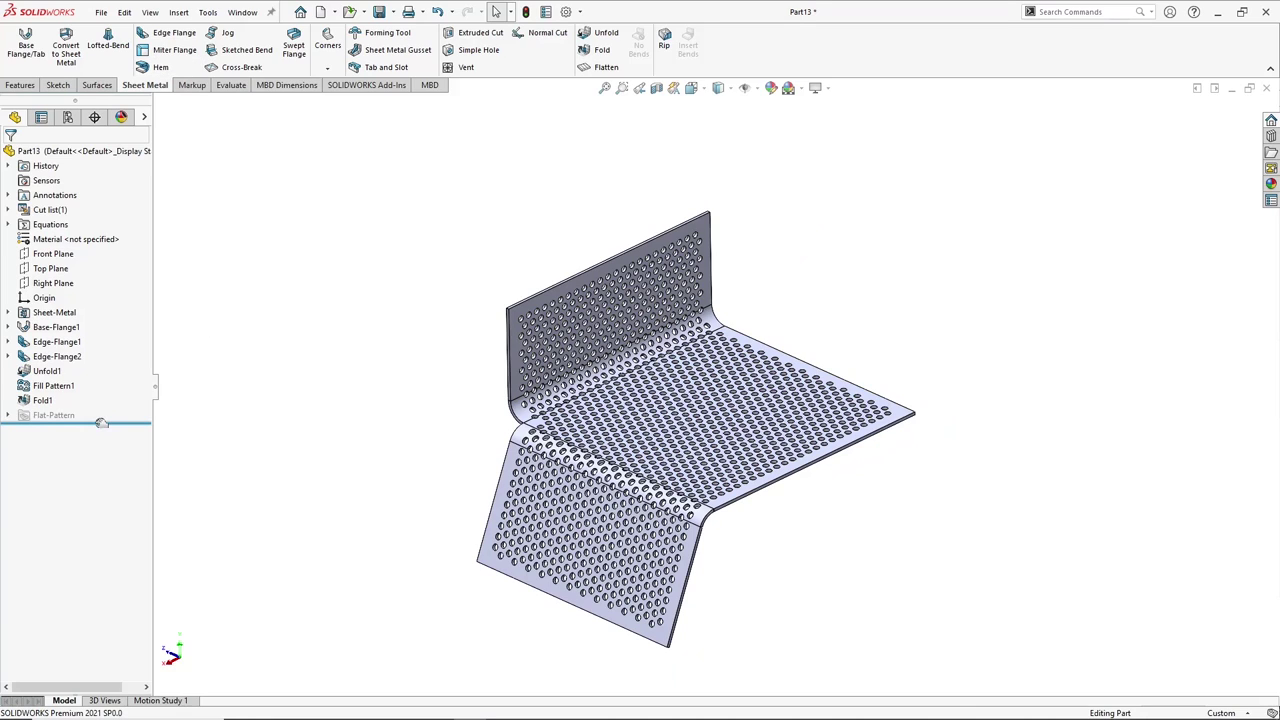
# Roll back before Unfold1 and add a flipped hem on the upright flange's top edge.
pyautogui.moveTo(100, 425); pyautogui.dragTo(111, 364)
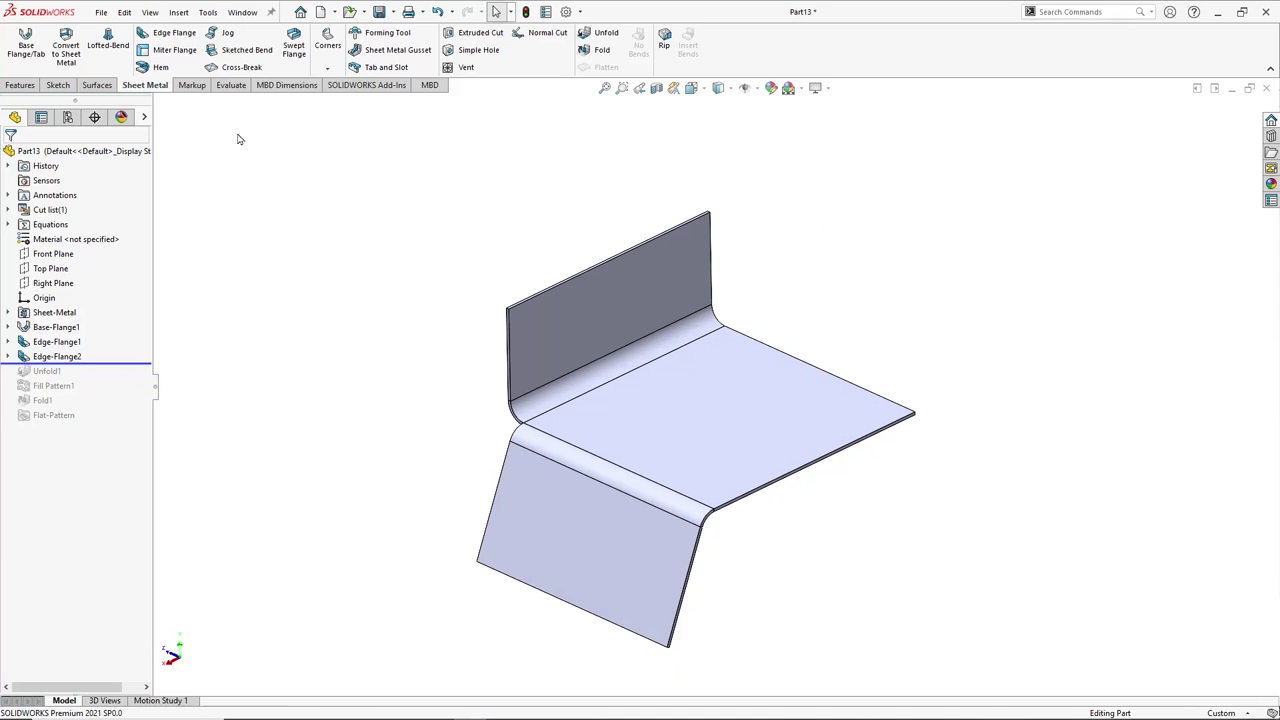
pyautogui.click(152, 70)
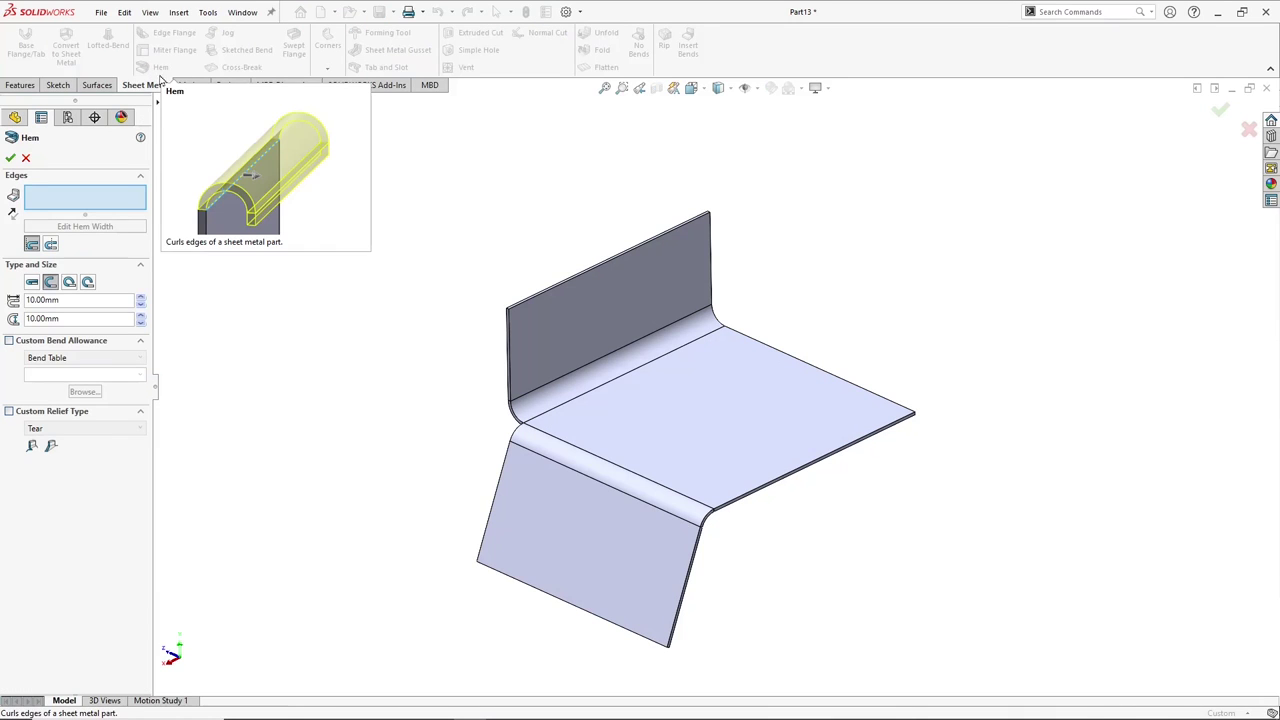
pyautogui.scroll(-2, 535, 264)
pyautogui.scroll(-2, 529, 267)
pyautogui.scroll(-2, 562, 340)
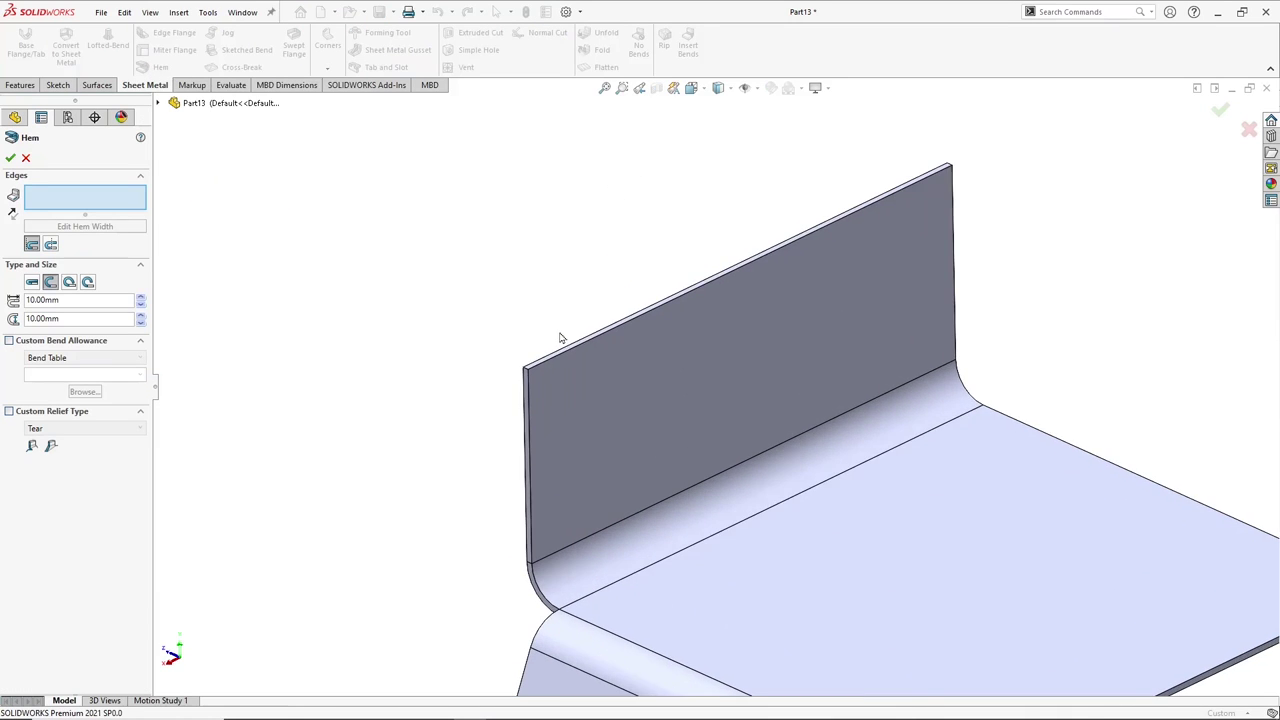
pyautogui.click(567, 358)
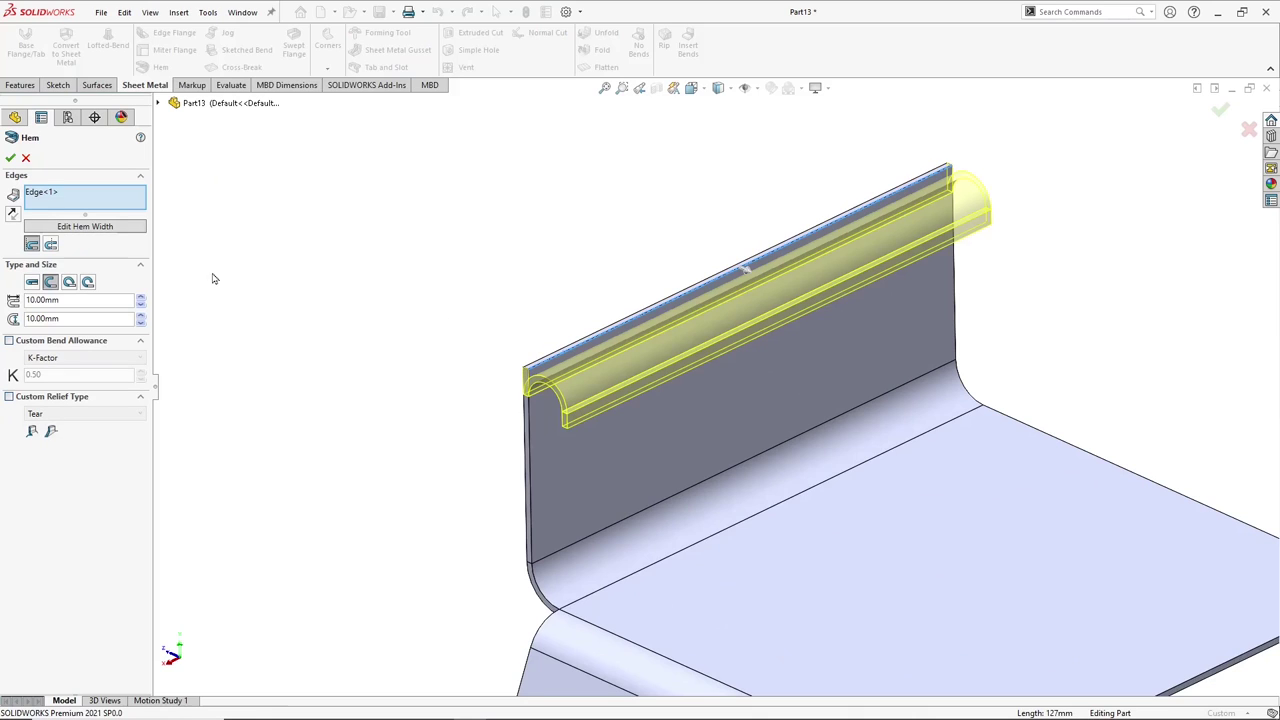
pyautogui.click(14, 216)
pyautogui.moveTo(356, 249); pyautogui.dragTo(440, 246, button='middle')
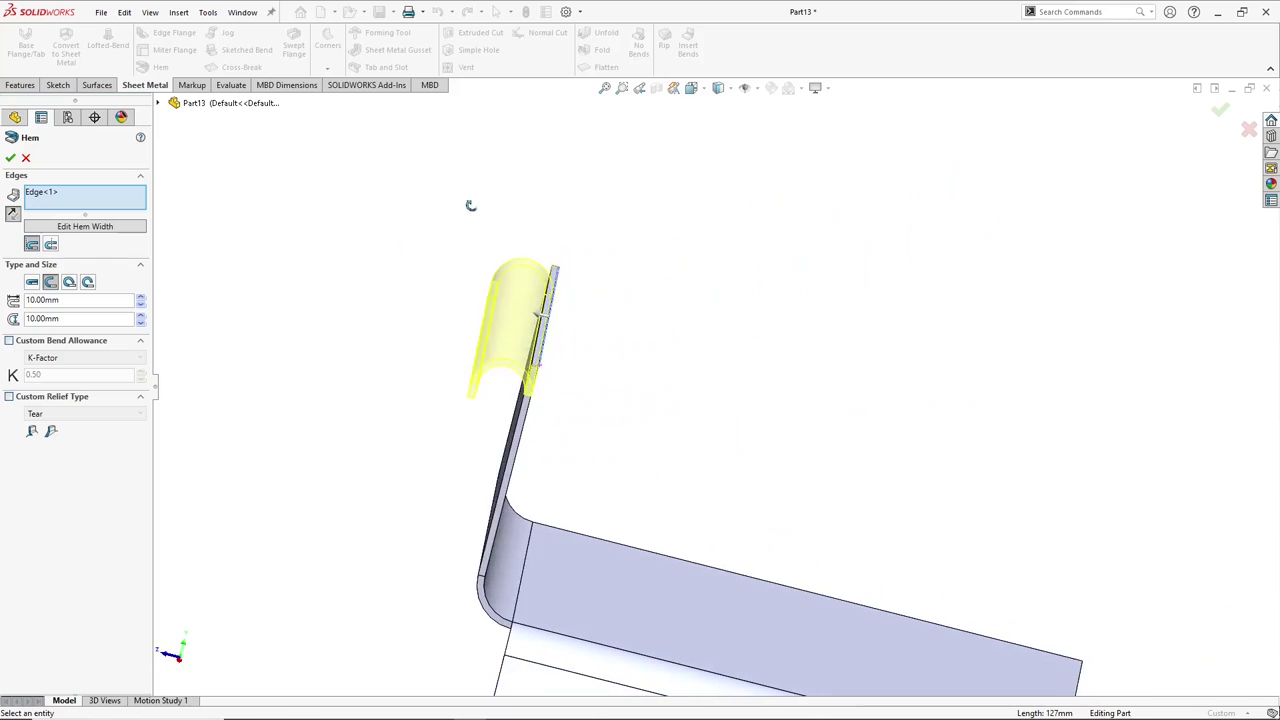
pyautogui.click(10, 158)
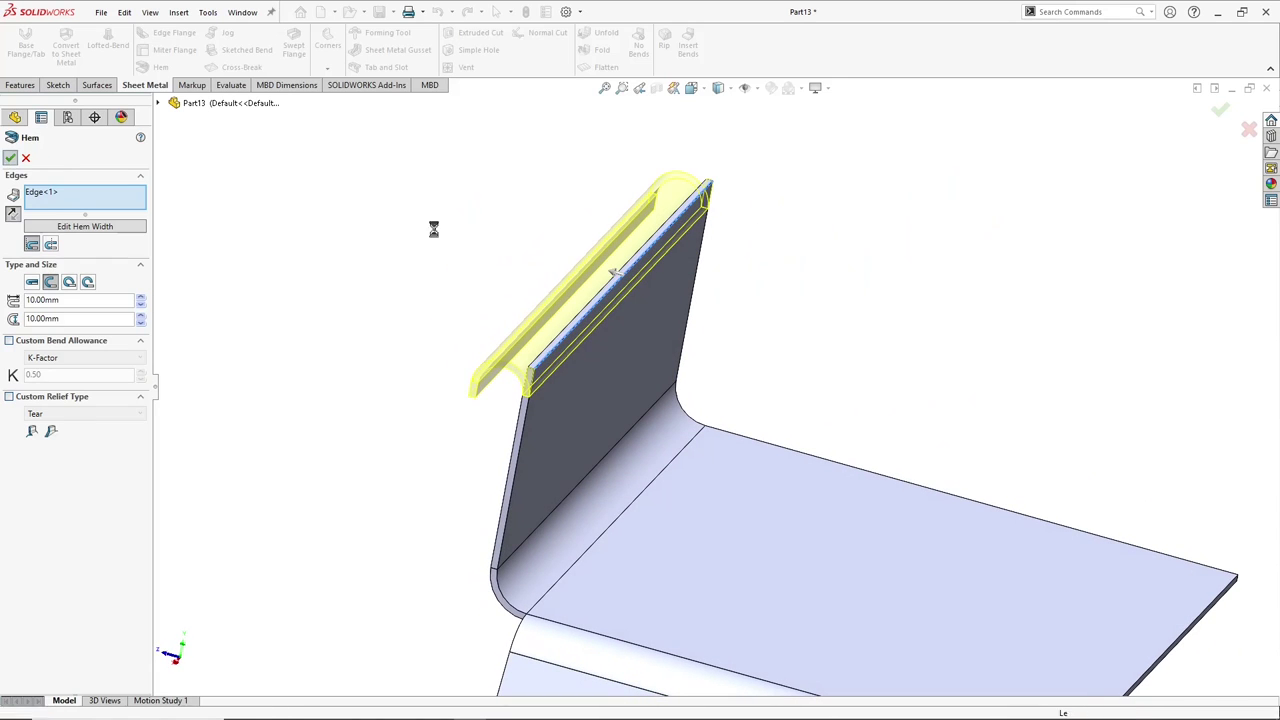
pyautogui.press('f')
pyautogui.moveTo(483, 314)
pyautogui.mouseDown(button='middle')
pyautogui.moveTo(473, 279)
pyautogui.moveTo(480, 329)
pyautogui.mouseUp(button='middle')
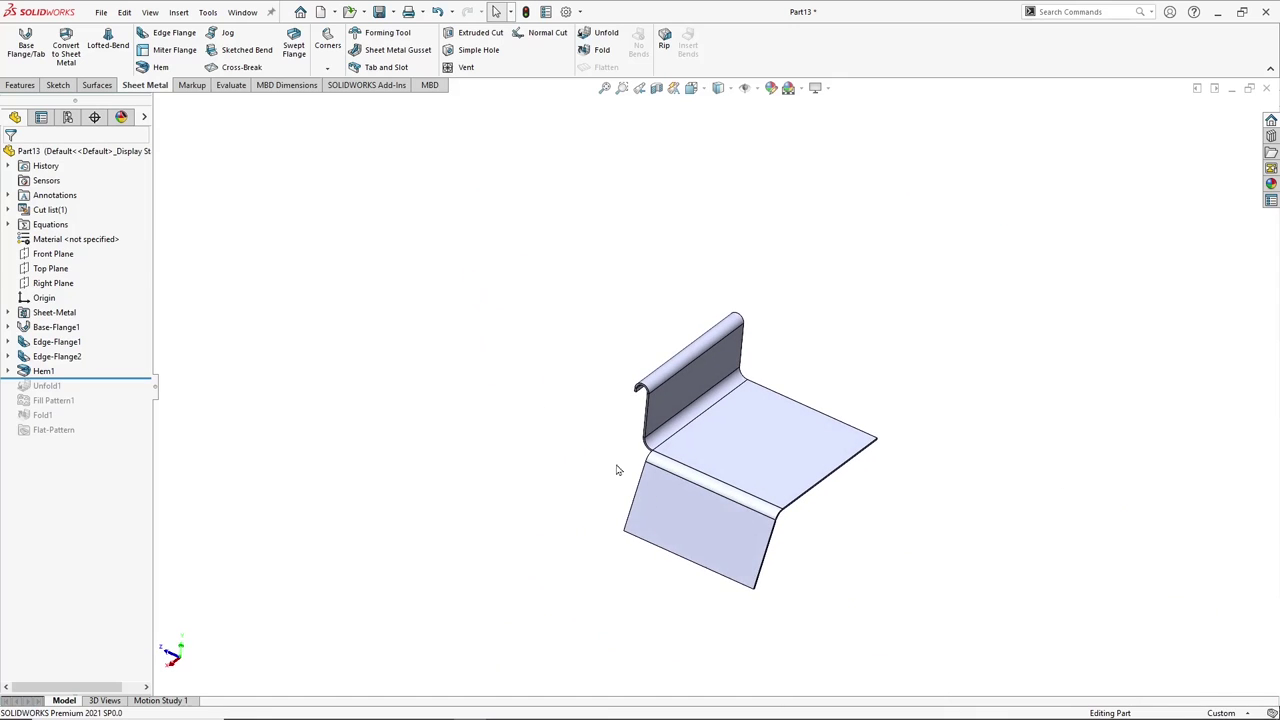
# Add HemBend1 to Unfold1 with Collect All Bends, then roll forward past Fill Pattern1.
pyautogui.scroll(-2, 710, 552)
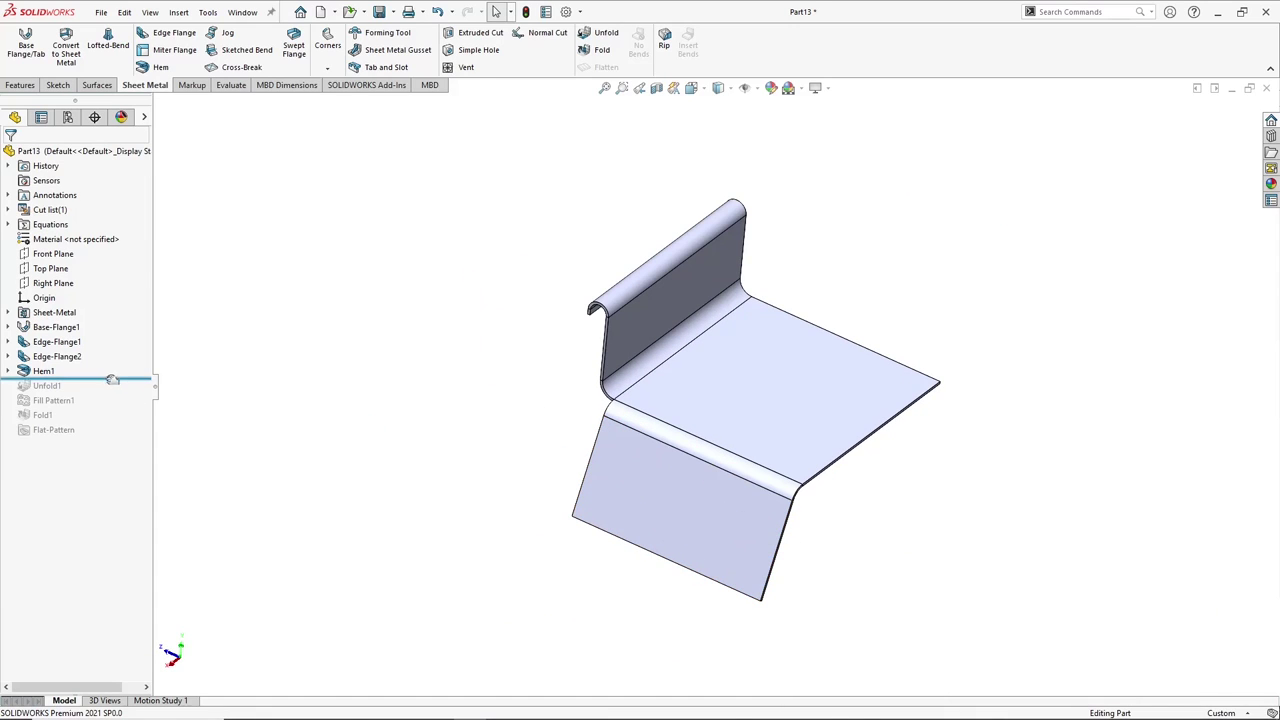
pyautogui.moveTo(103, 379); pyautogui.dragTo(103, 391)
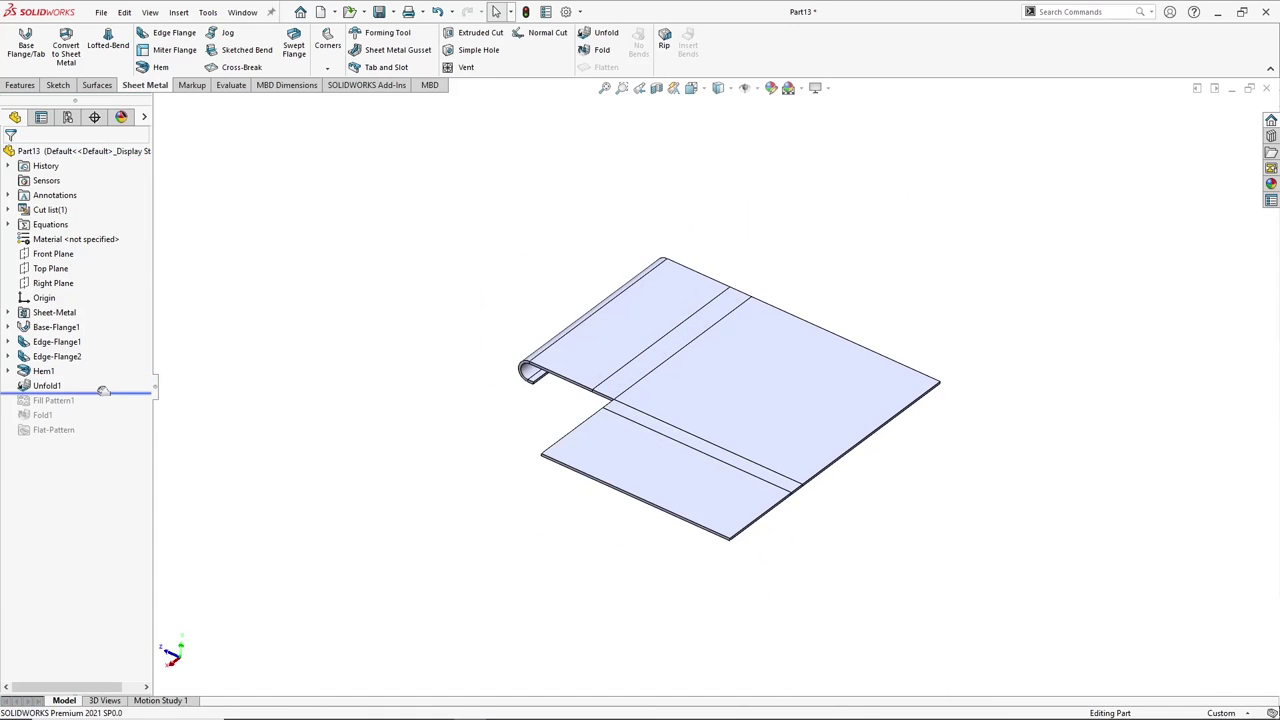
pyautogui.click(48, 386)
pyautogui.click(57, 346)
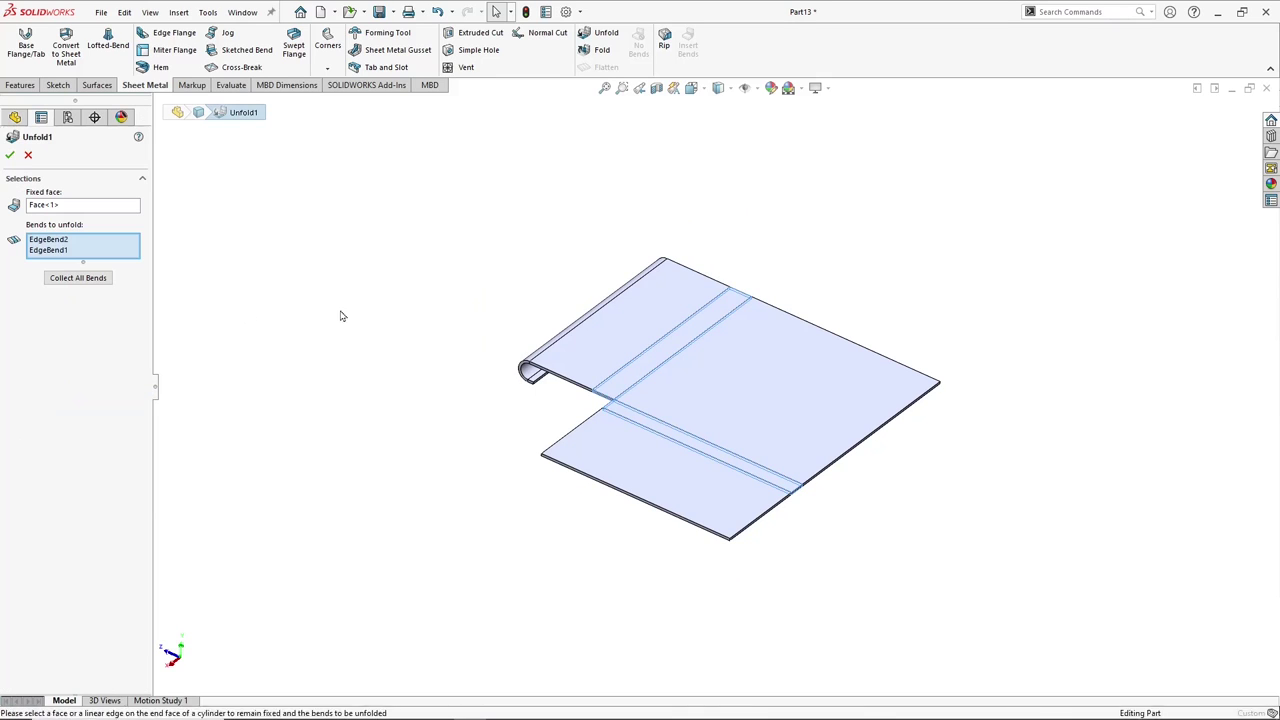
pyautogui.click(86, 281)
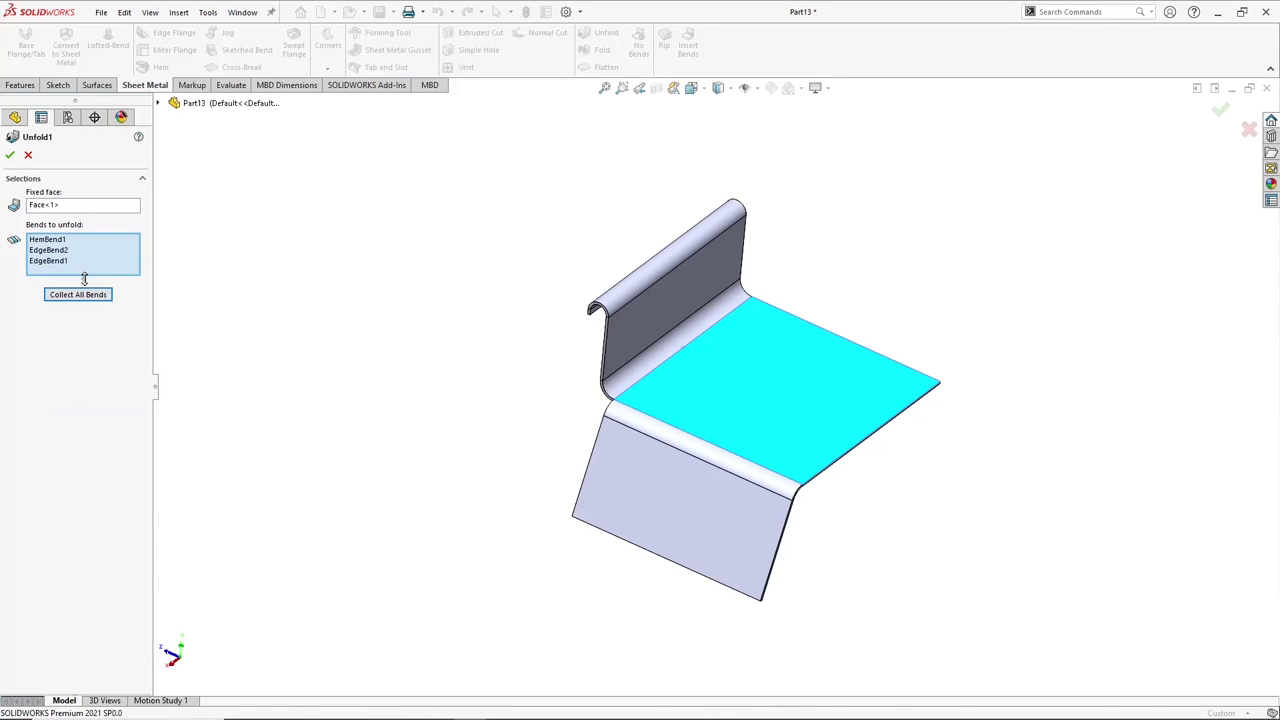
pyautogui.click(9, 155)
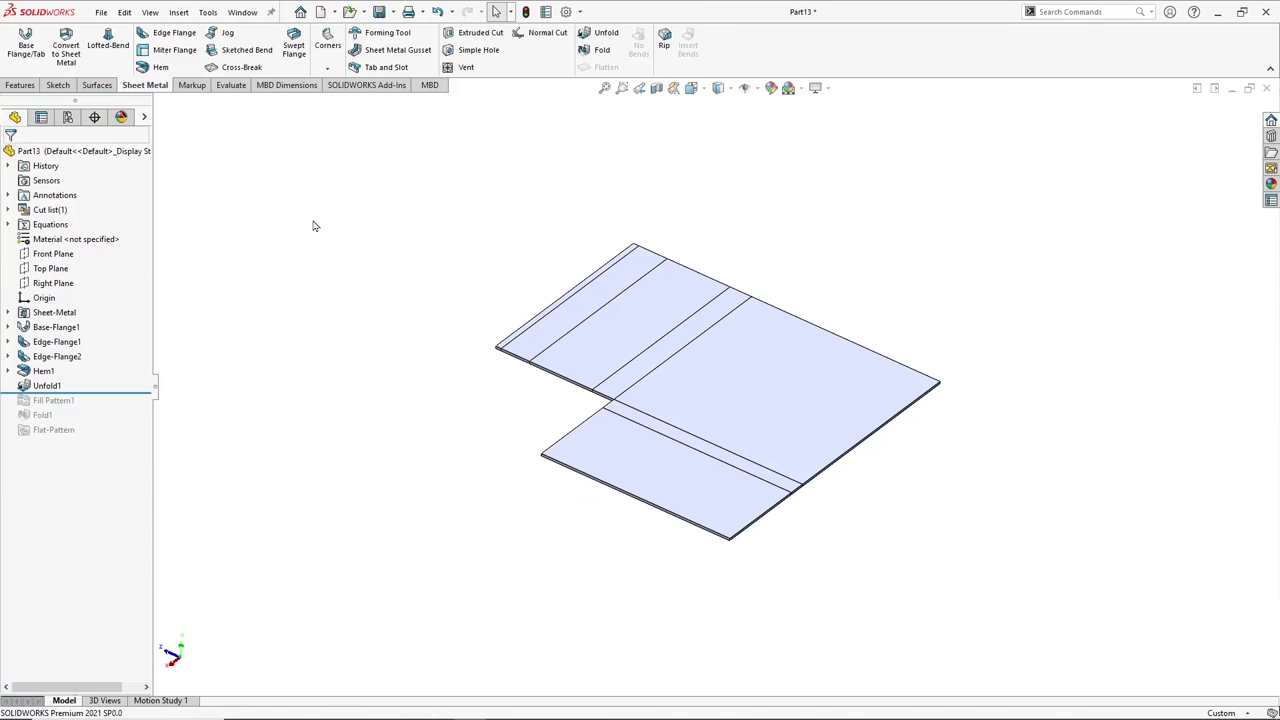
pyautogui.moveTo(114, 393); pyautogui.dragTo(113, 408)
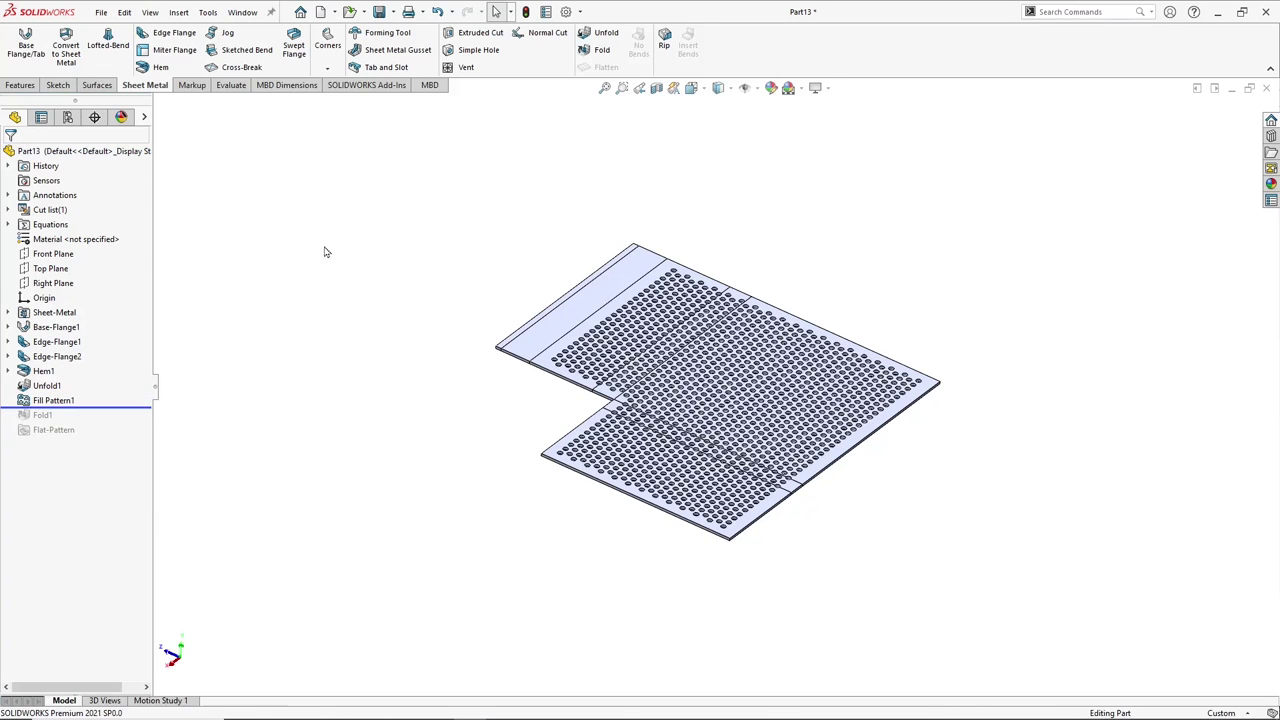
# Add the two hem strip faces, Face<6> and Face<7>, to Fill Pattern1's fill boundary.
pyautogui.click(86, 399)
pyautogui.click(76, 357)
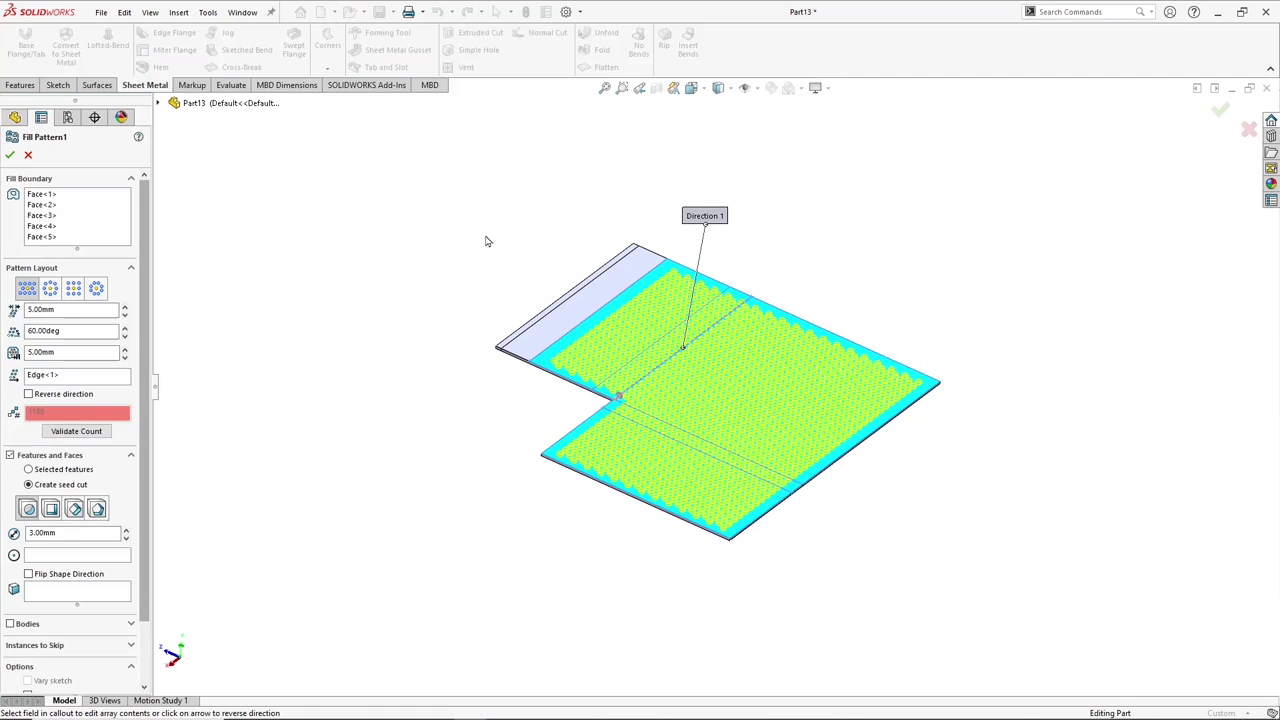
pyautogui.moveTo(487, 241); pyautogui.dragTo(491, 308, button='middle')
pyautogui.scroll(-3, 486, 332)
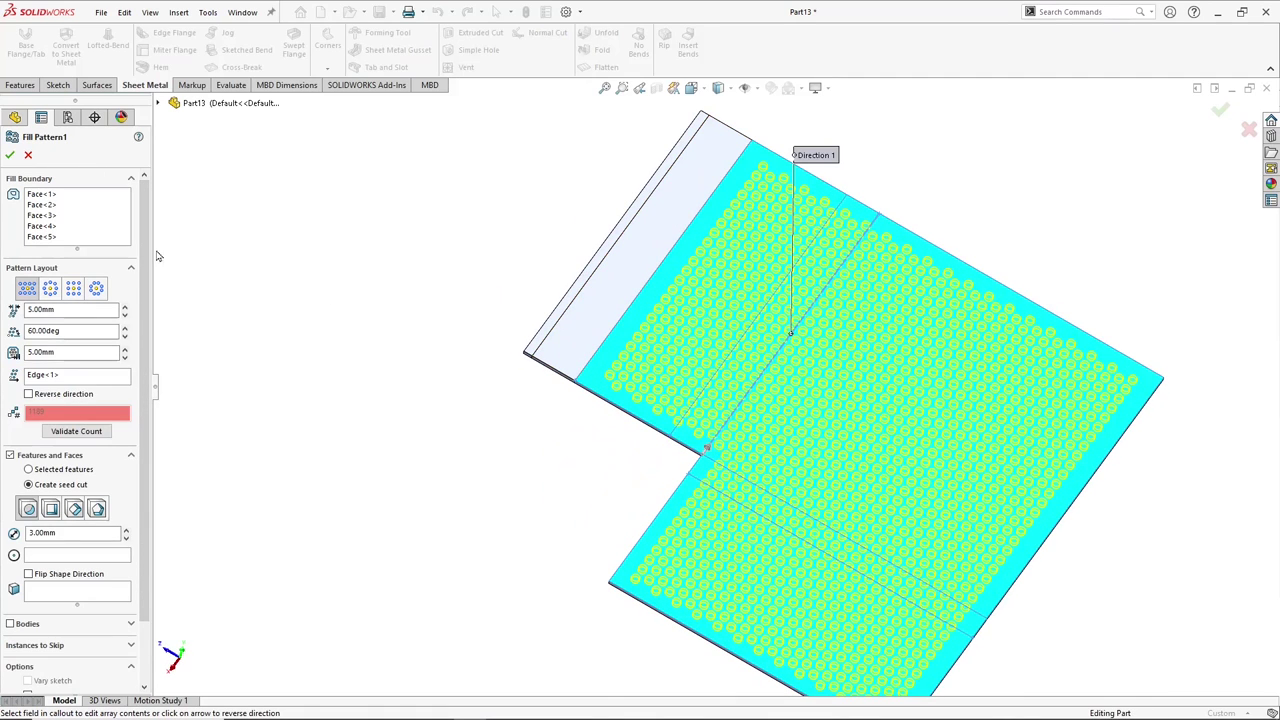
pyautogui.click(100, 227)
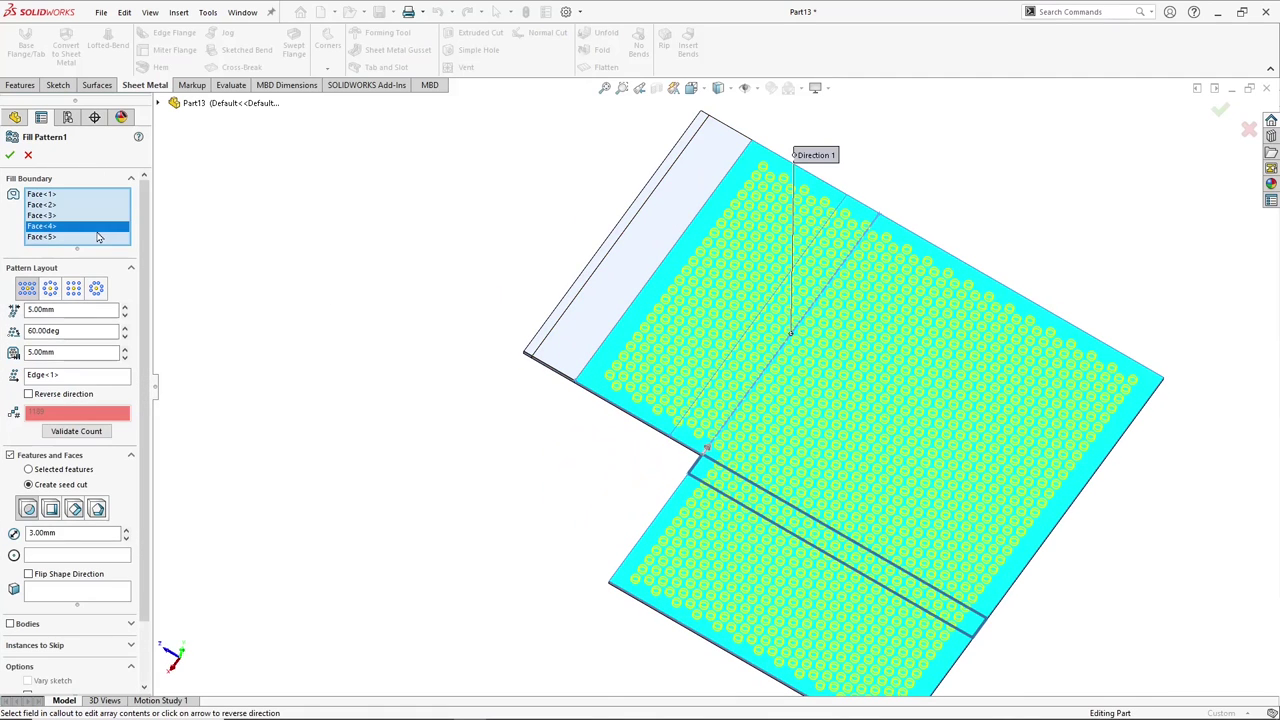
pyautogui.click(595, 310)
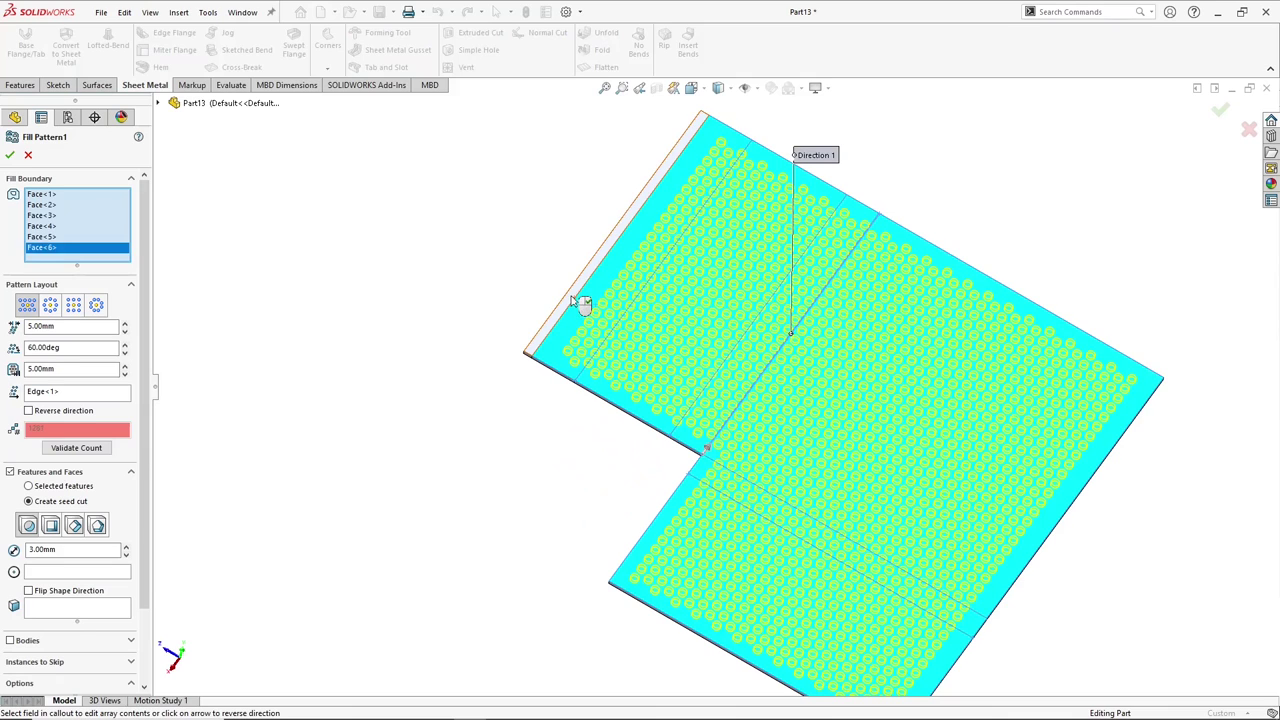
pyautogui.click(517, 243)
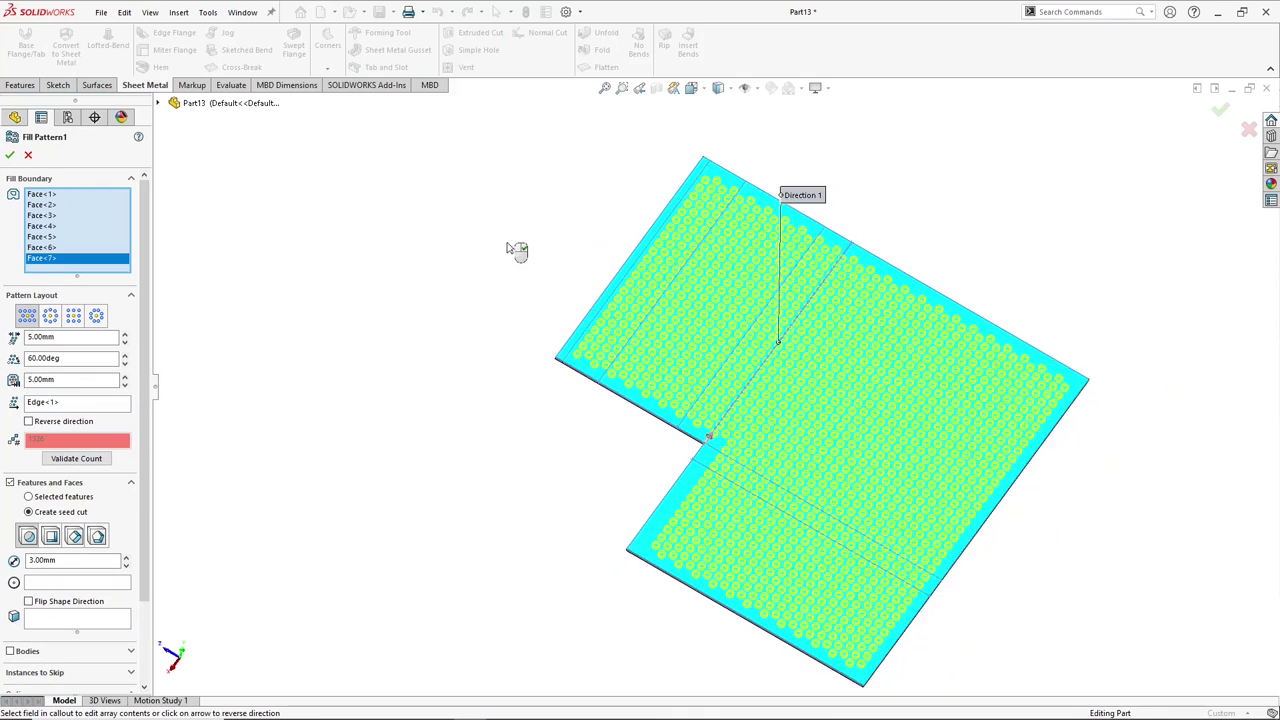
pyautogui.click(10, 155)
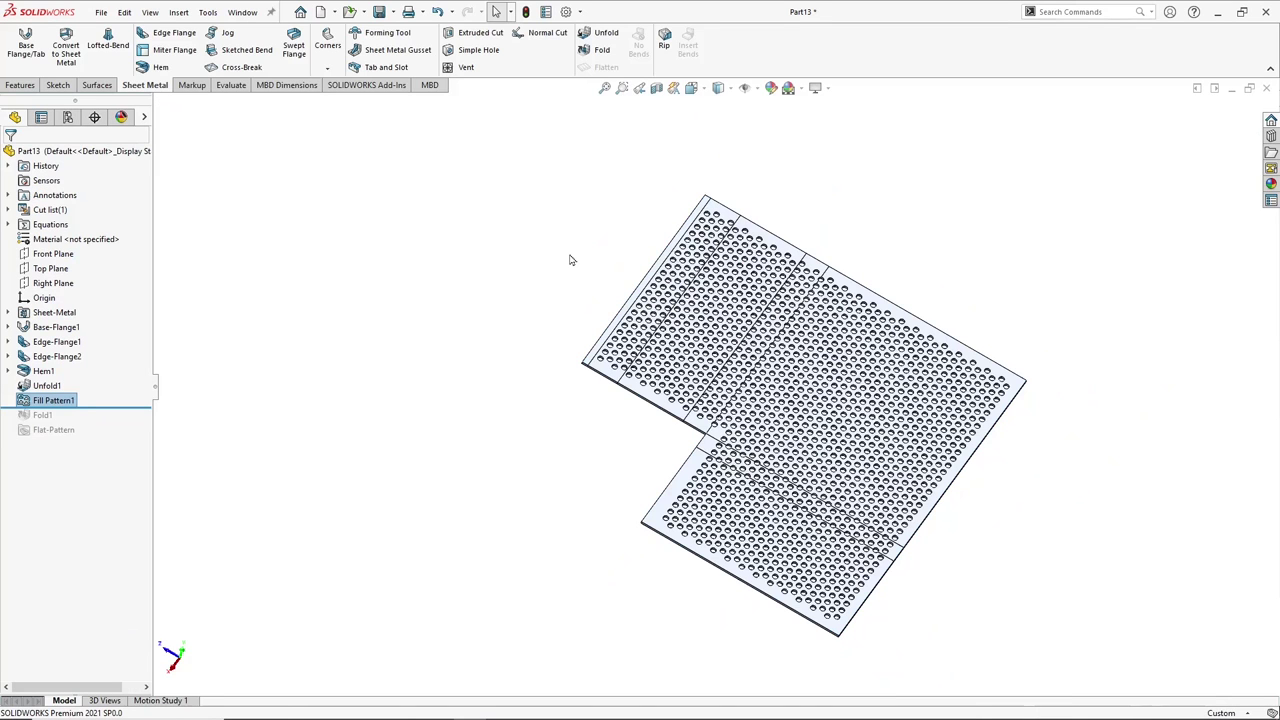
# Roll forward to Fold1 and add HemBend1 to it with Collect All Bends.
pyautogui.click(305, 273)
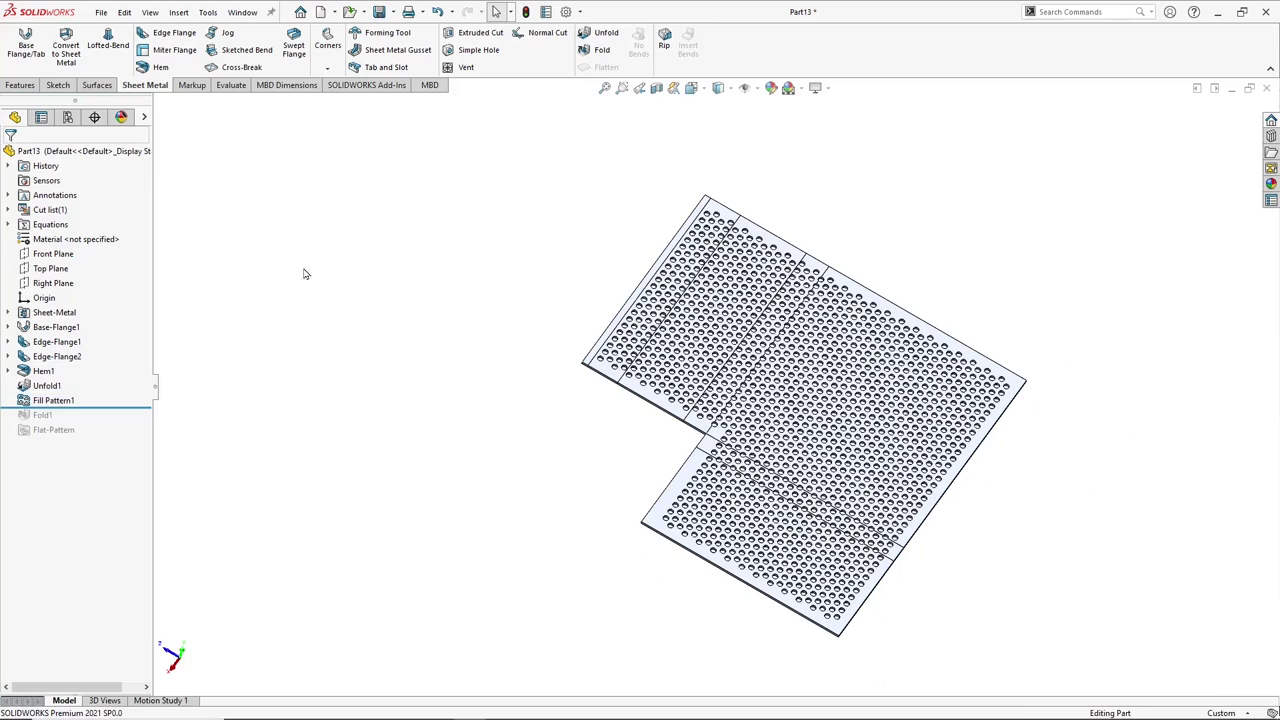
pyautogui.moveTo(110, 407); pyautogui.dragTo(106, 422)
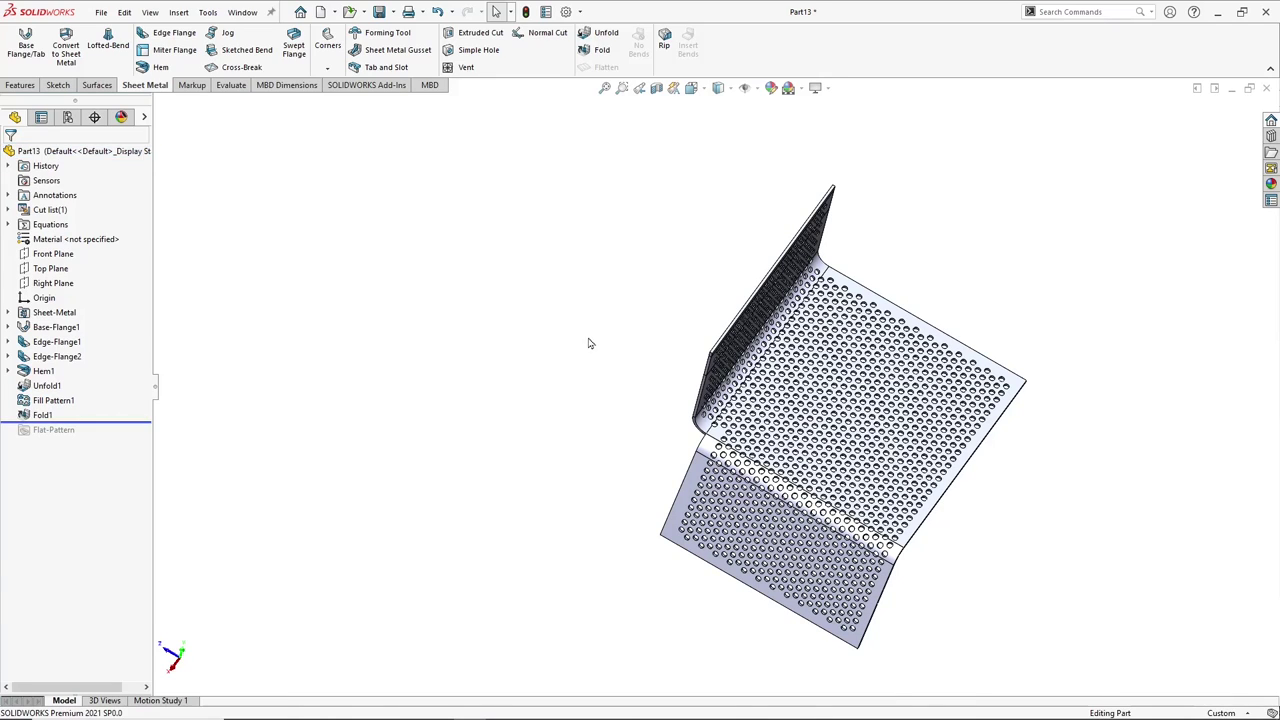
pyautogui.moveTo(589, 343)
pyautogui.mouseDown(button='middle')
pyautogui.moveTo(594, 249)
pyautogui.moveTo(529, 218)
pyautogui.moveTo(577, 209)
pyautogui.mouseUp(button='middle')
pyautogui.scroll(-2, 828, 400)
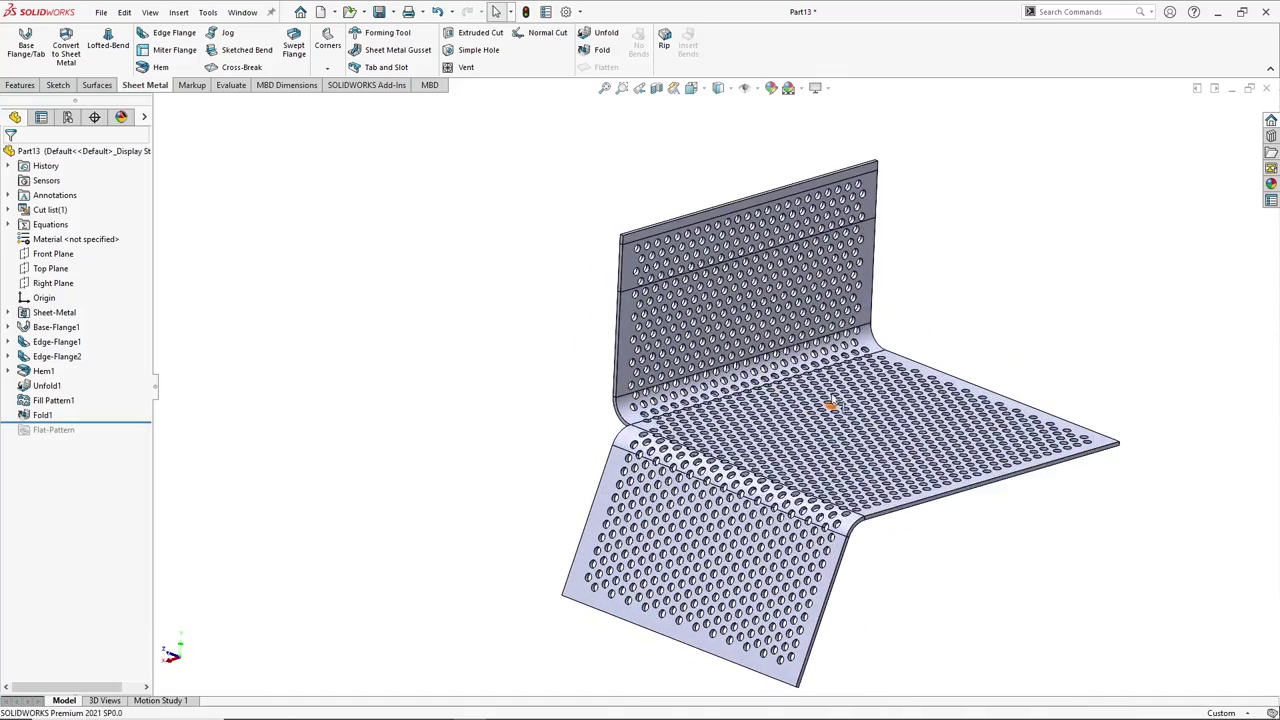
pyautogui.scroll(-2, 828, 400)
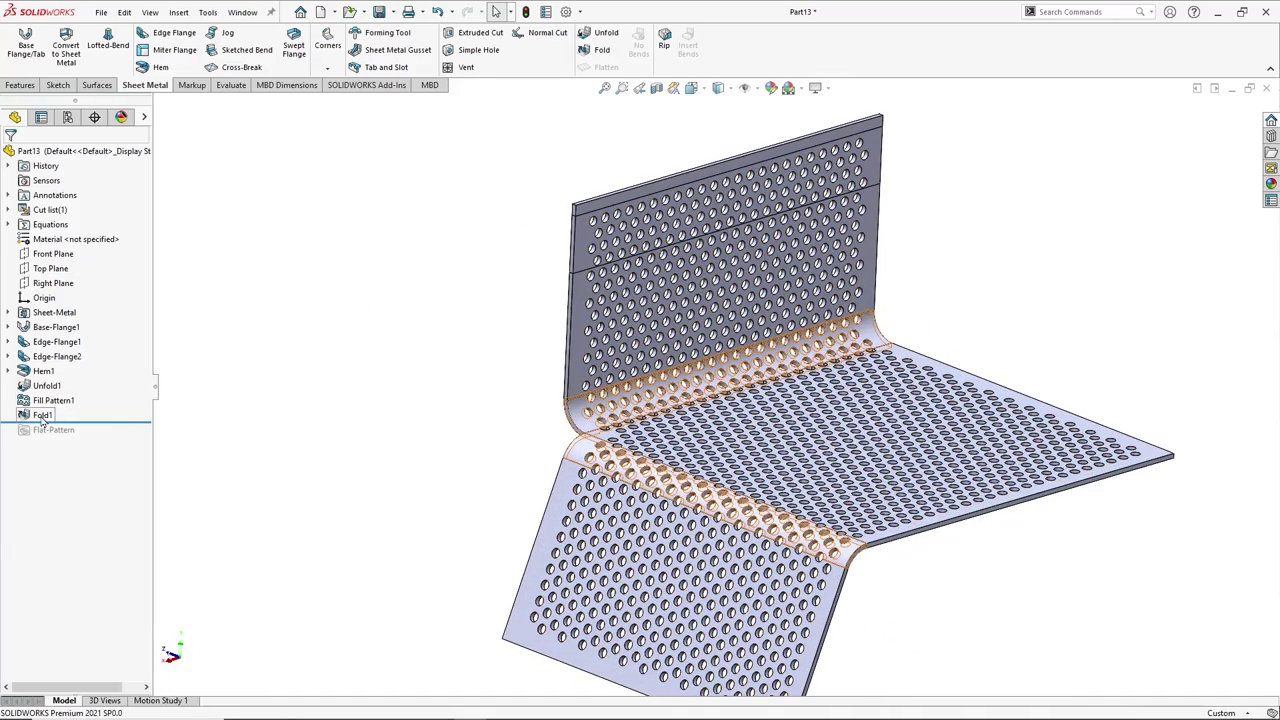
pyautogui.click(42, 414)
pyautogui.click(53, 377)
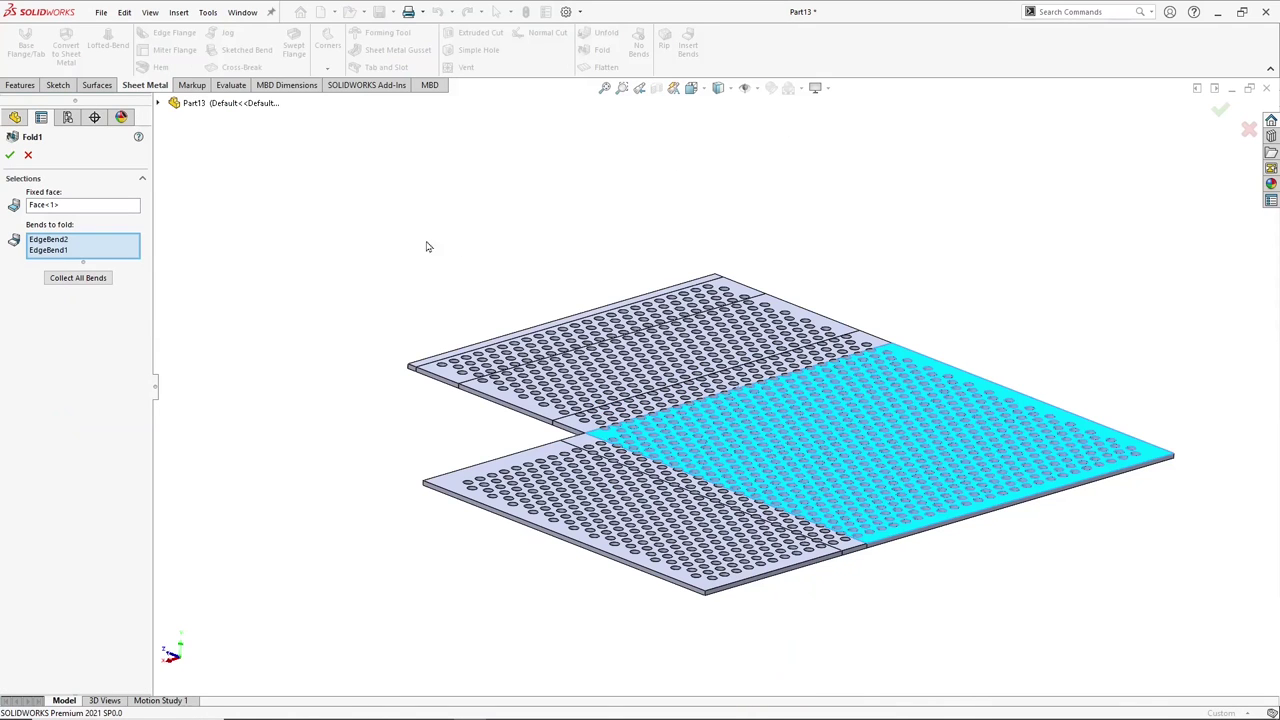
pyautogui.click(95, 284)
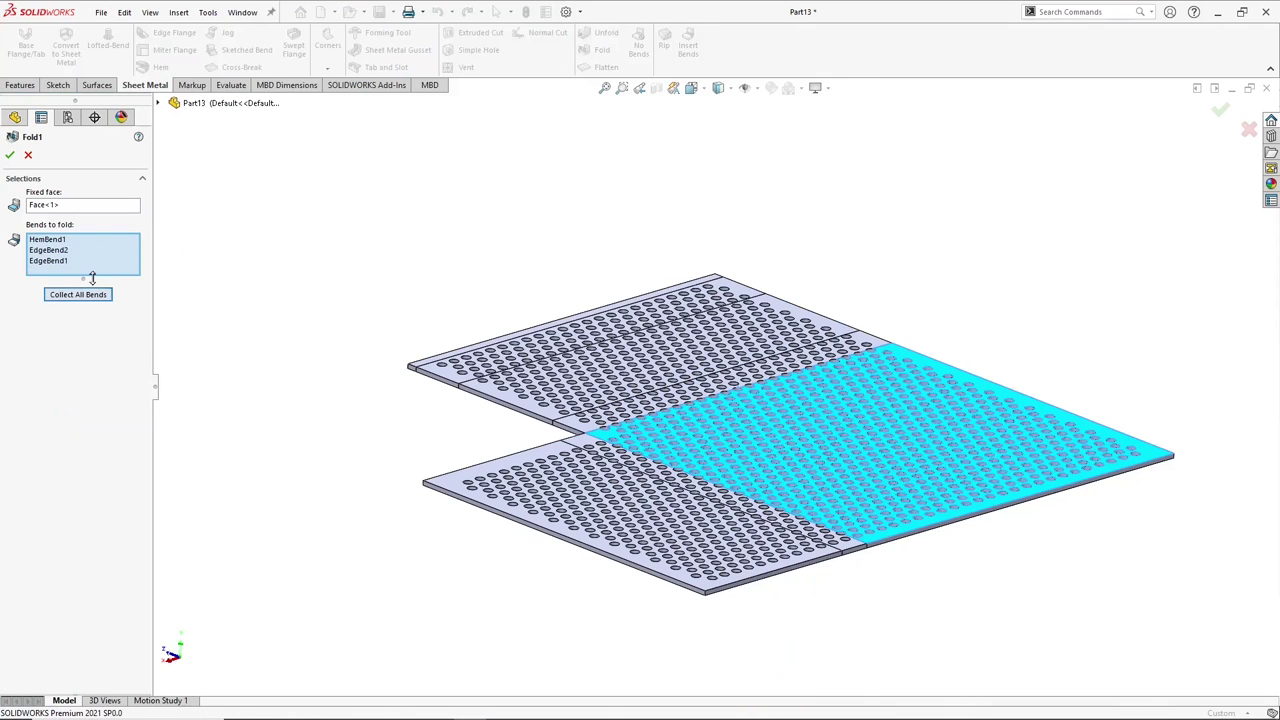
pyautogui.click(10, 155)
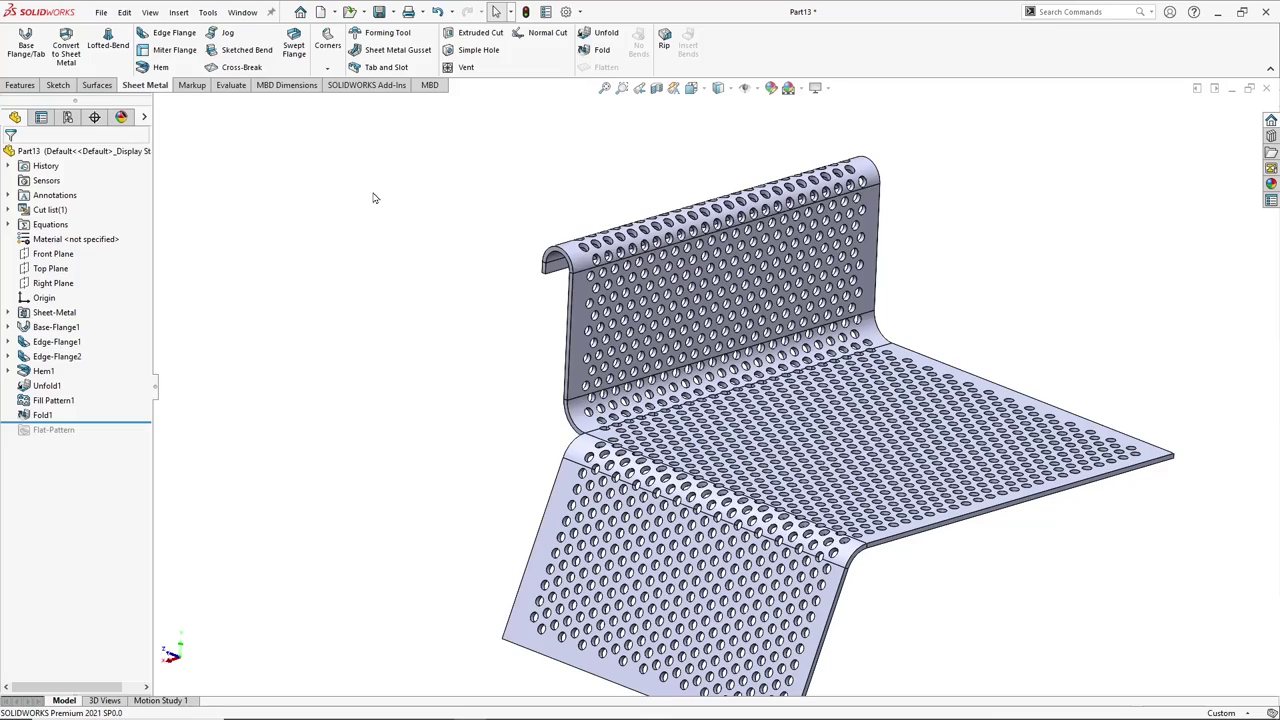
# Inspect the perforated rolled hem, then roll the feature tree forward below Flat-Pattern.
pyautogui.moveTo(415, 254)
pyautogui.mouseDown(button='middle')
pyautogui.moveTo(483, 220)
pyautogui.moveTo(494, 246)
pyautogui.moveTo(650, 290)
pyautogui.moveTo(672, 497)
pyautogui.moveTo(686, 514)
pyautogui.moveTo(586, 551)
pyautogui.moveTo(574, 527)
pyautogui.moveTo(686, 286)
pyautogui.moveTo(790, 265)
pyautogui.moveTo(623, 251)
pyautogui.moveTo(611, 394)
pyautogui.moveTo(660, 398)
pyautogui.mouseUp(button='middle')
pyautogui.scroll(-5, 657, 295)
pyautogui.scroll(3, 686, 286)
pyautogui.scroll(3, 706, 286)
pyautogui.scroll(-1, 984, 437)
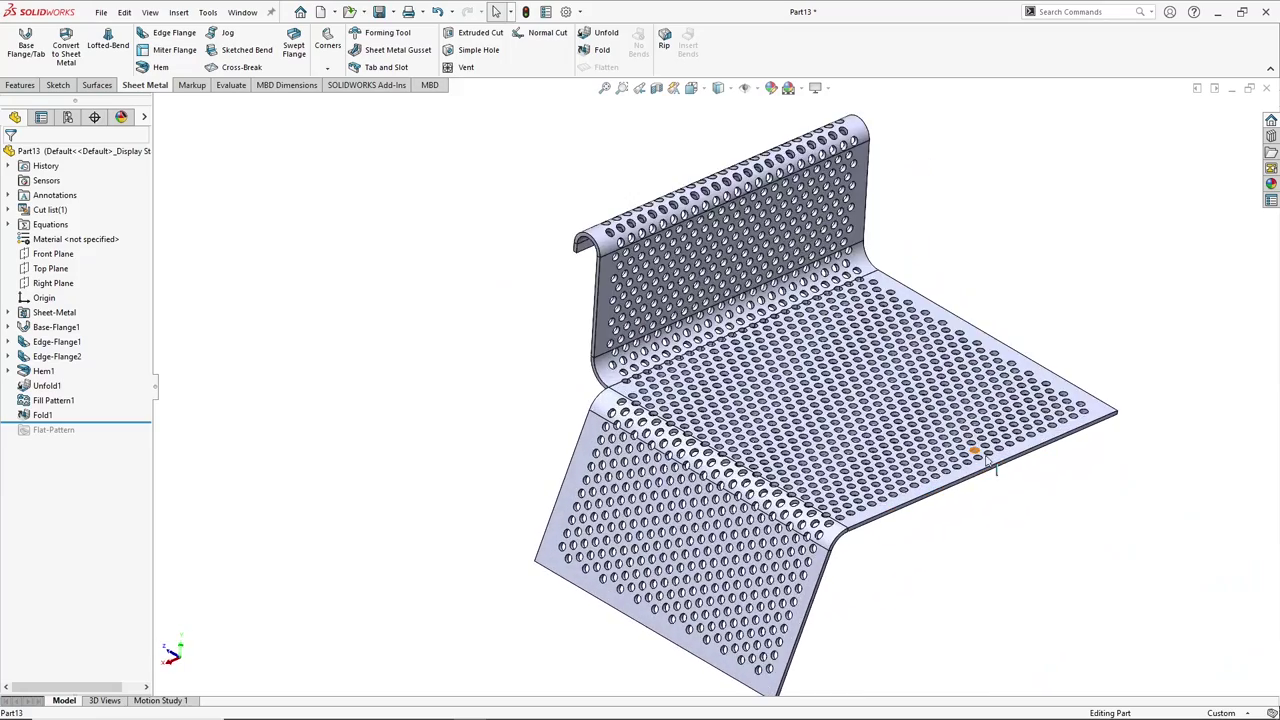
pyautogui.scroll(1, 1008, 443)
pyautogui.scroll(1, 977, 437)
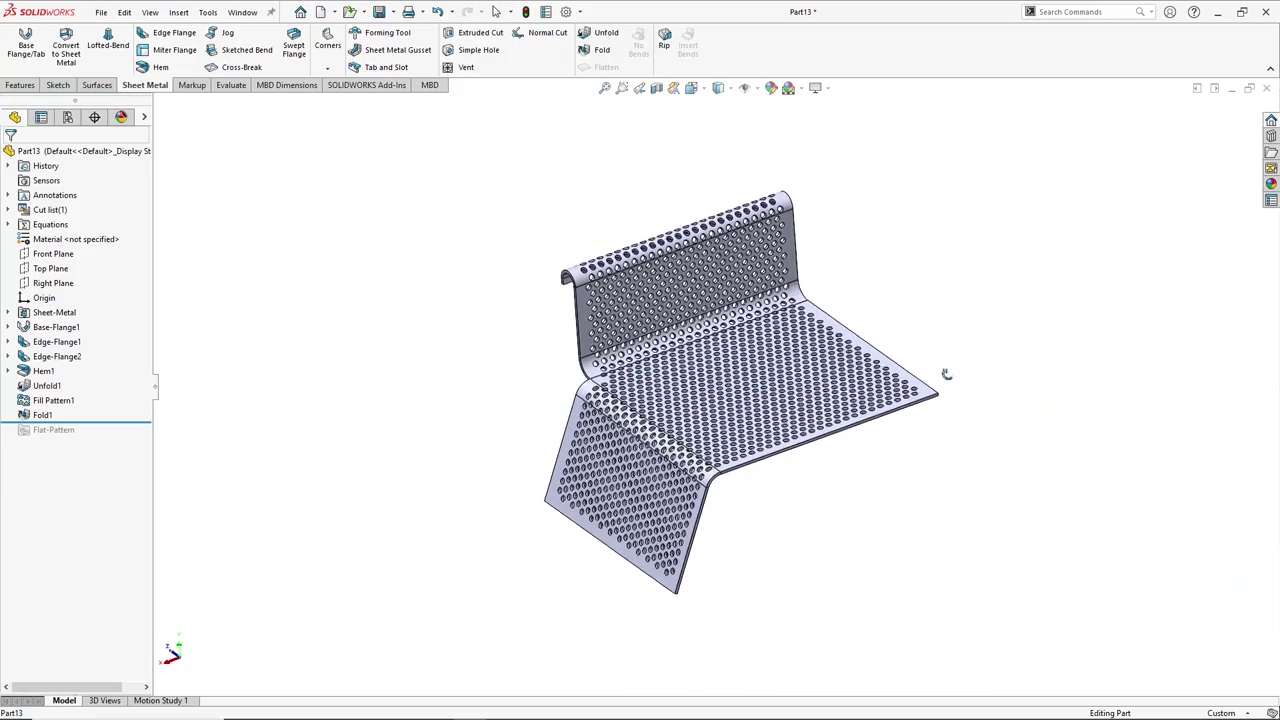
pyautogui.scroll(-1, 840, 438)
pyautogui.scroll(-1, 895, 252)
pyautogui.scroll(-1, 897, 252)
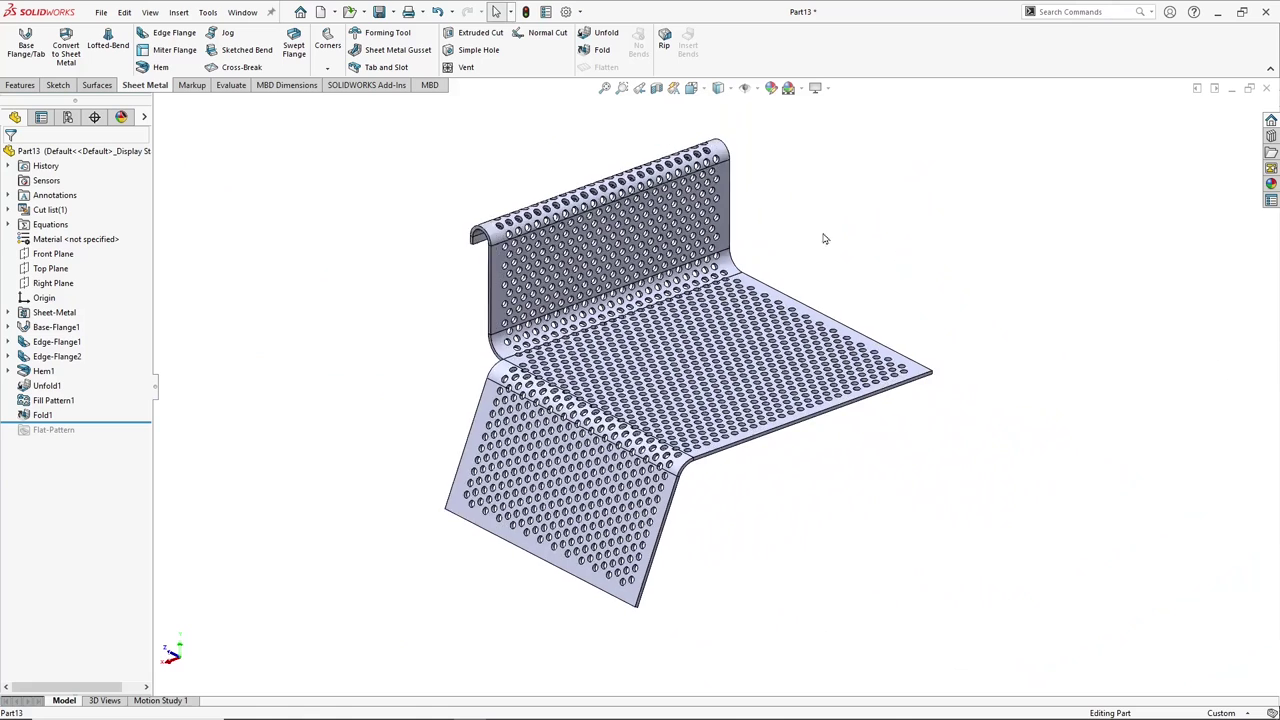
pyautogui.scroll(1, 605, 380)
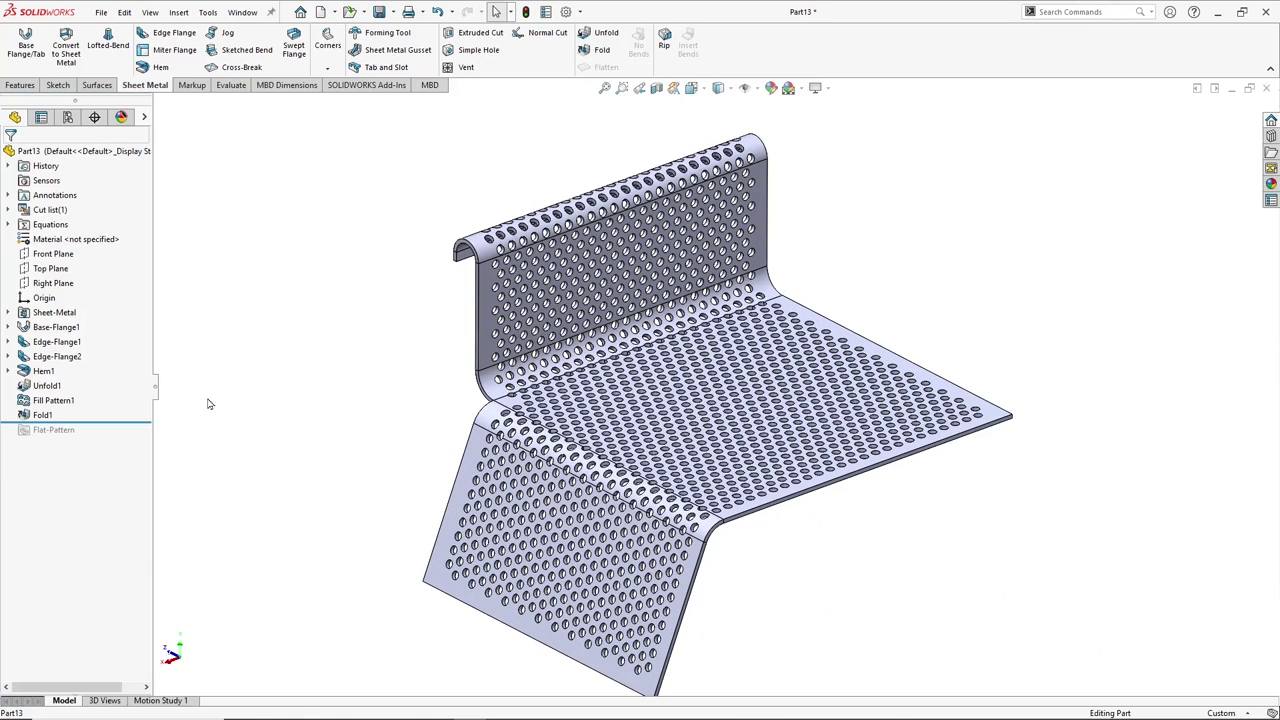
pyautogui.moveTo(100, 422); pyautogui.dragTo(100, 437)
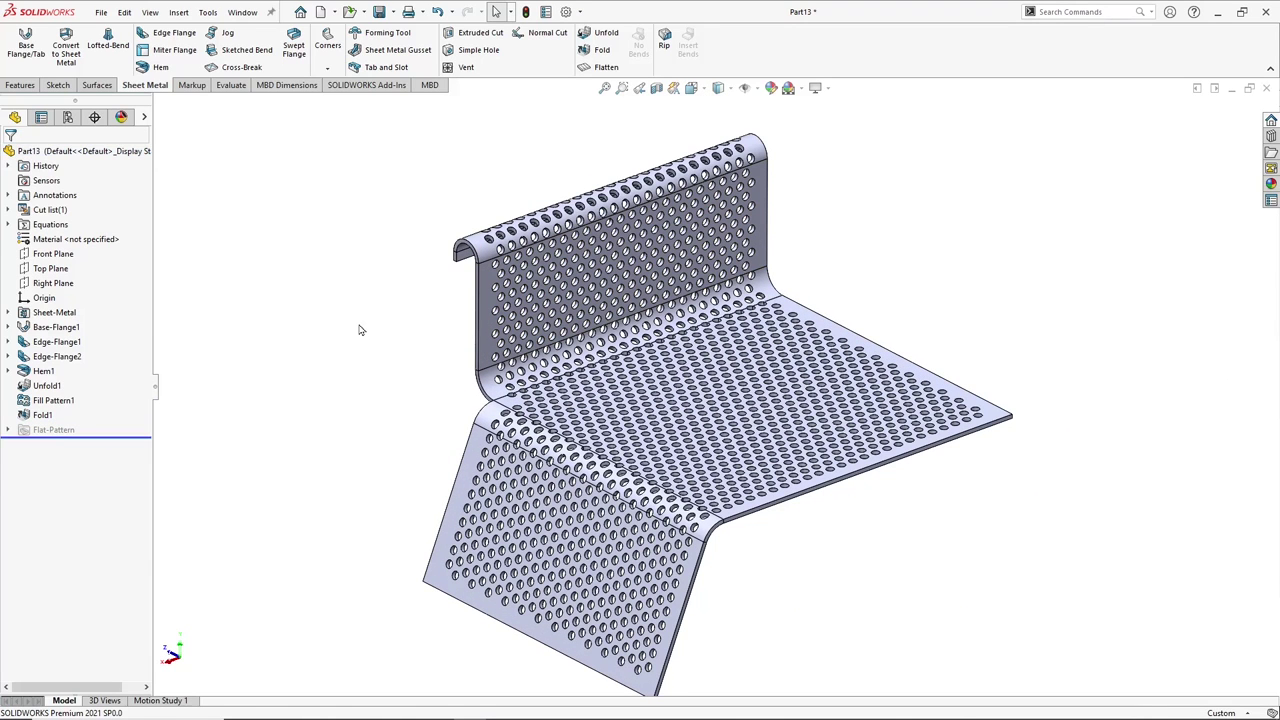